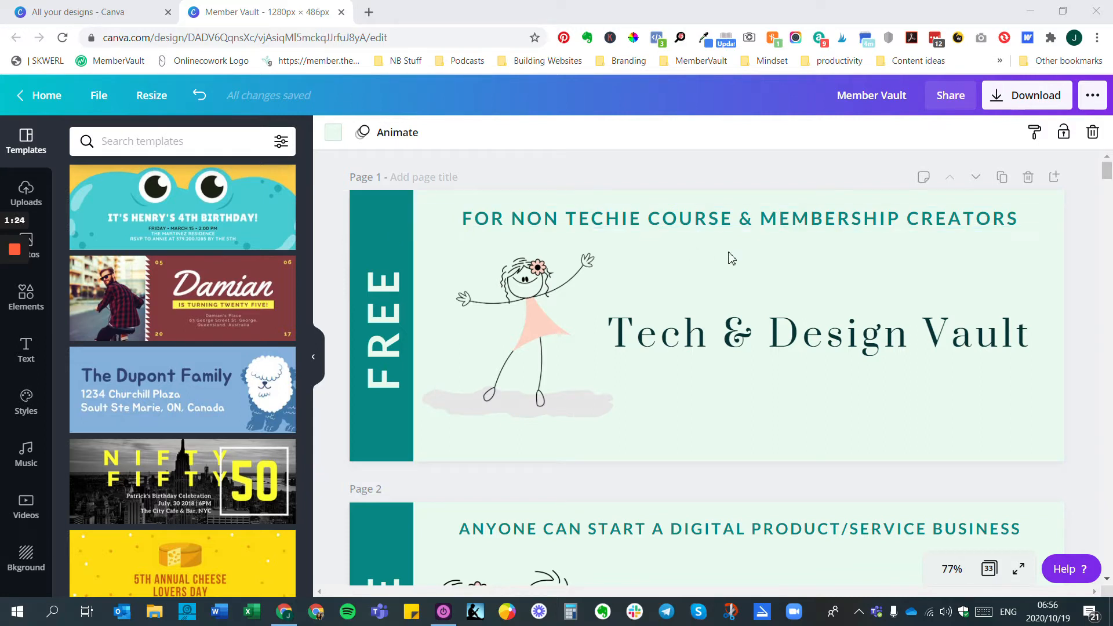
Look through pages 1 to 7 of the Member Vault design, comparing the banners' side labels, illustrations and titles
scroll(846, 279, down, 3)
scroll(846, 279, down, 2)
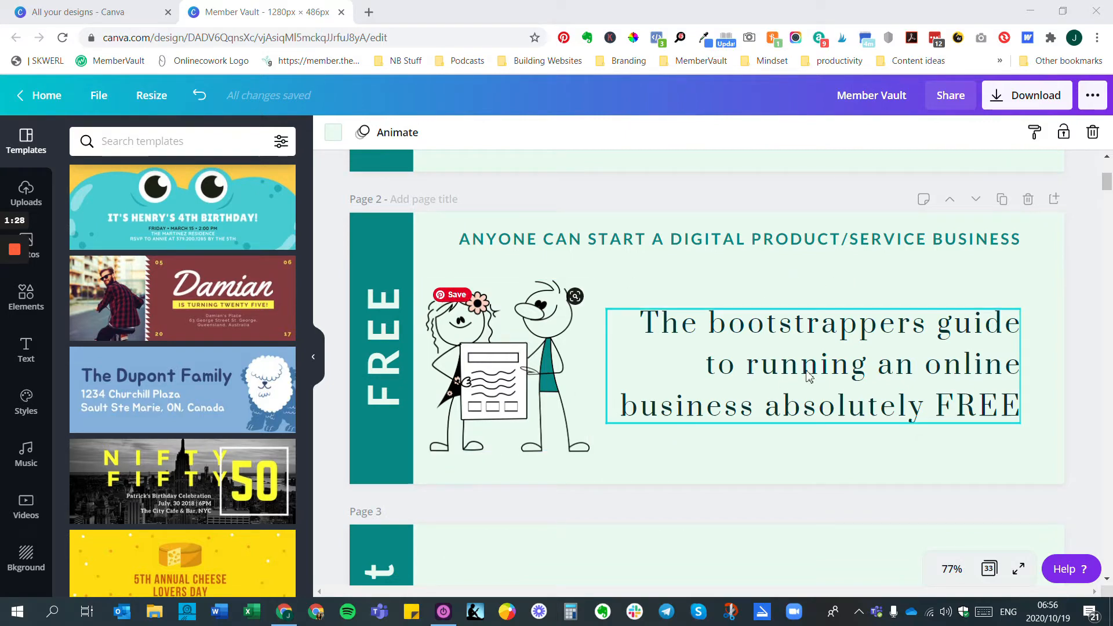
scroll(884, 377, down, 2)
scroll(882, 378, up, 3)
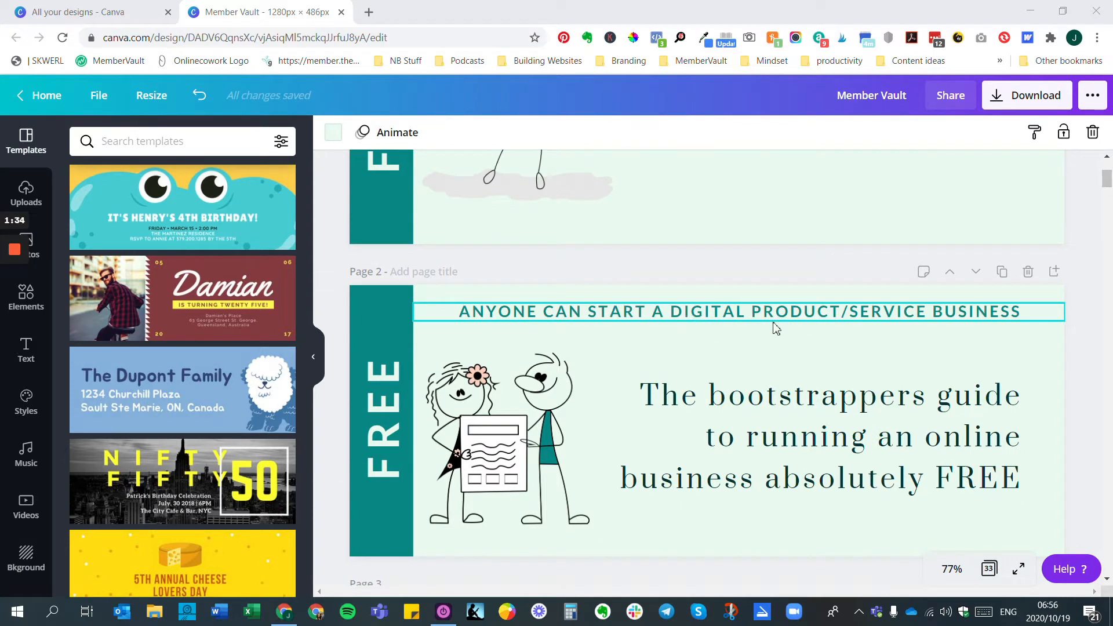
scroll(919, 332, down, 3)
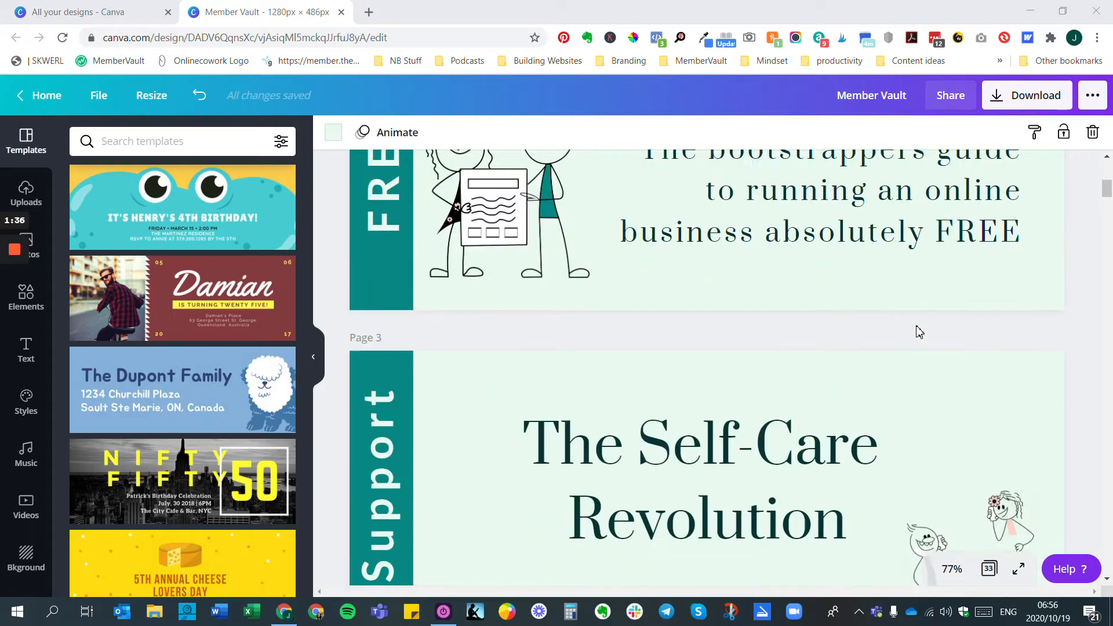
scroll(857, 323, down, 2)
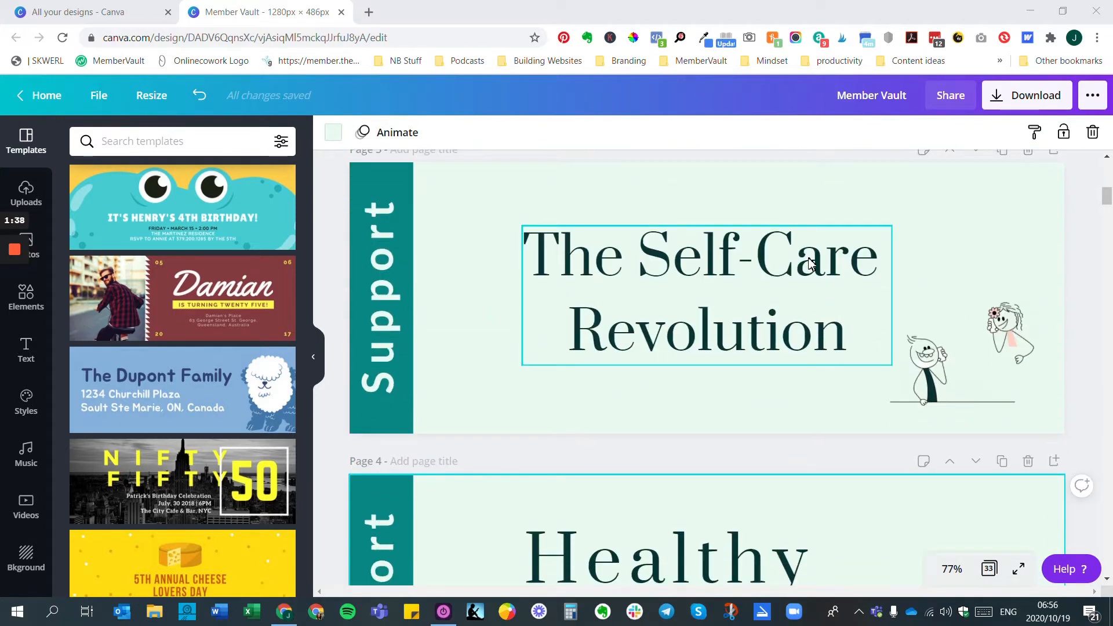
scroll(810, 264, down, 7)
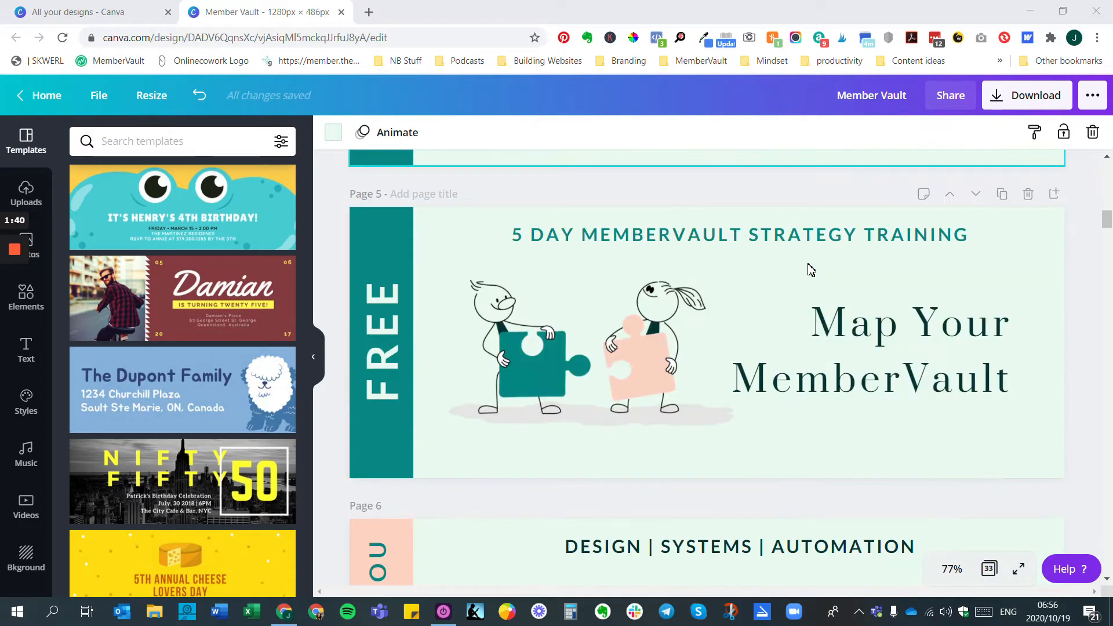
scroll(808, 273, down, 4)
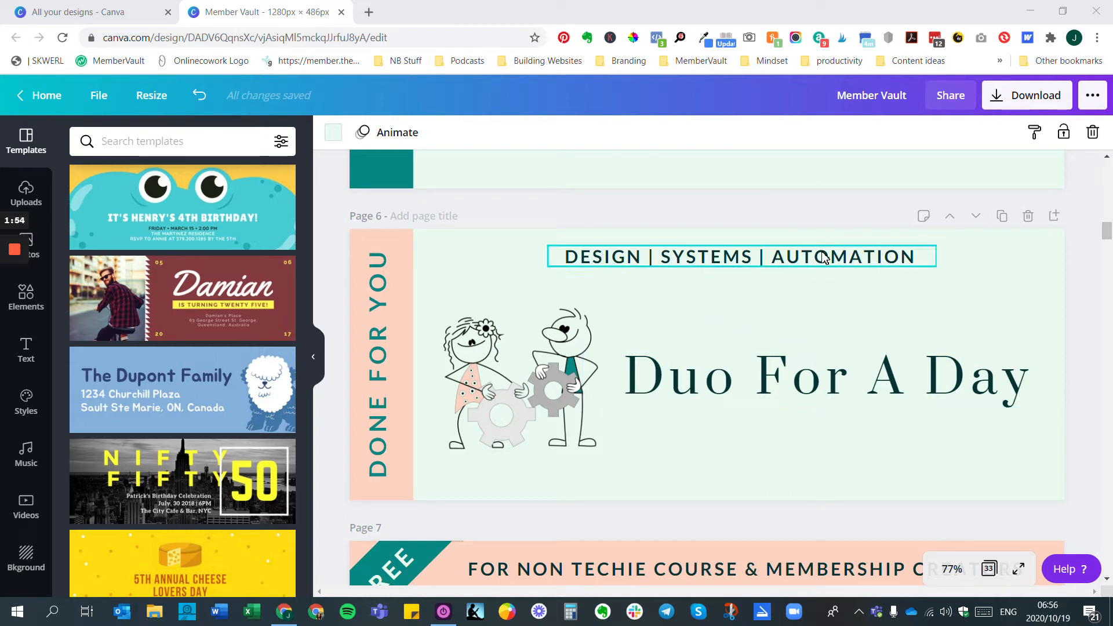
scroll(798, 306, down, 1)
scroll(798, 306, up, 2)
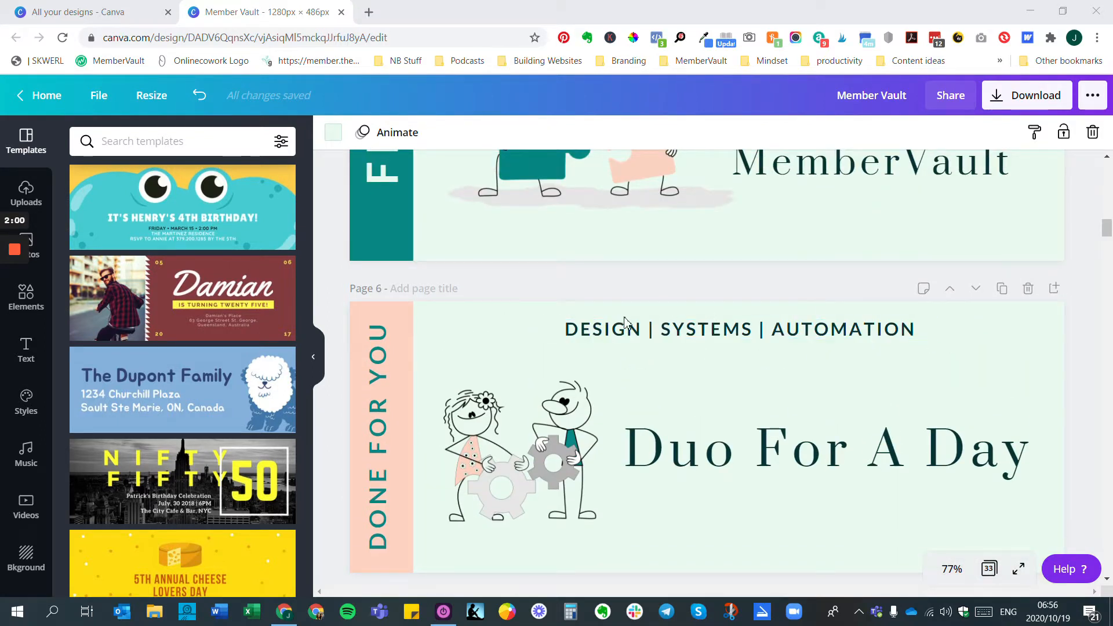
scroll(518, 349, down, 5)
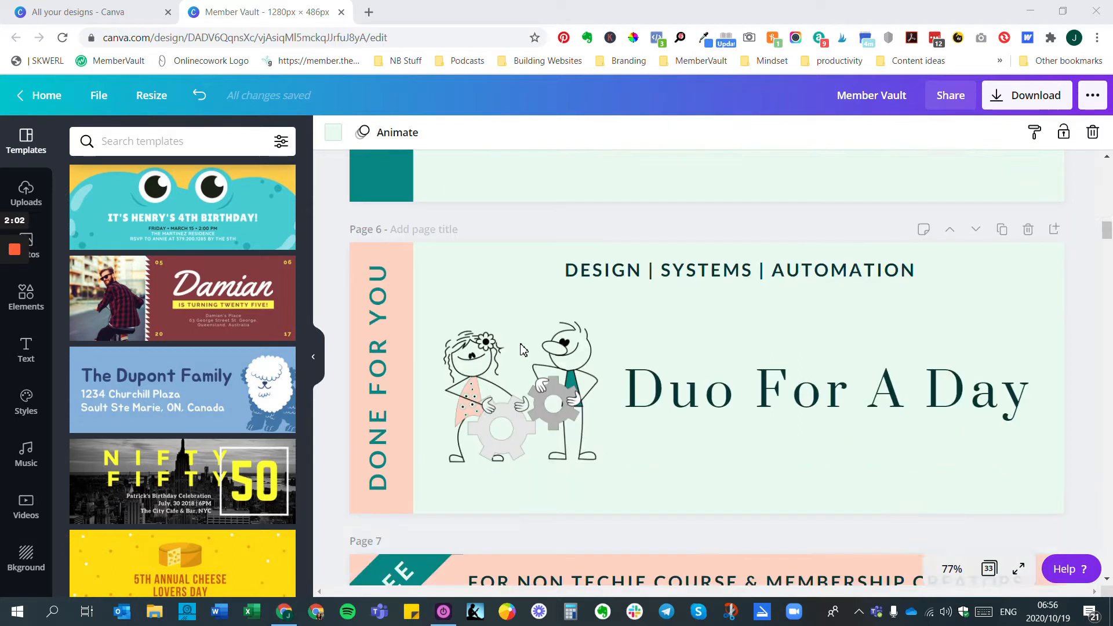
scroll(523, 349, down, 2)
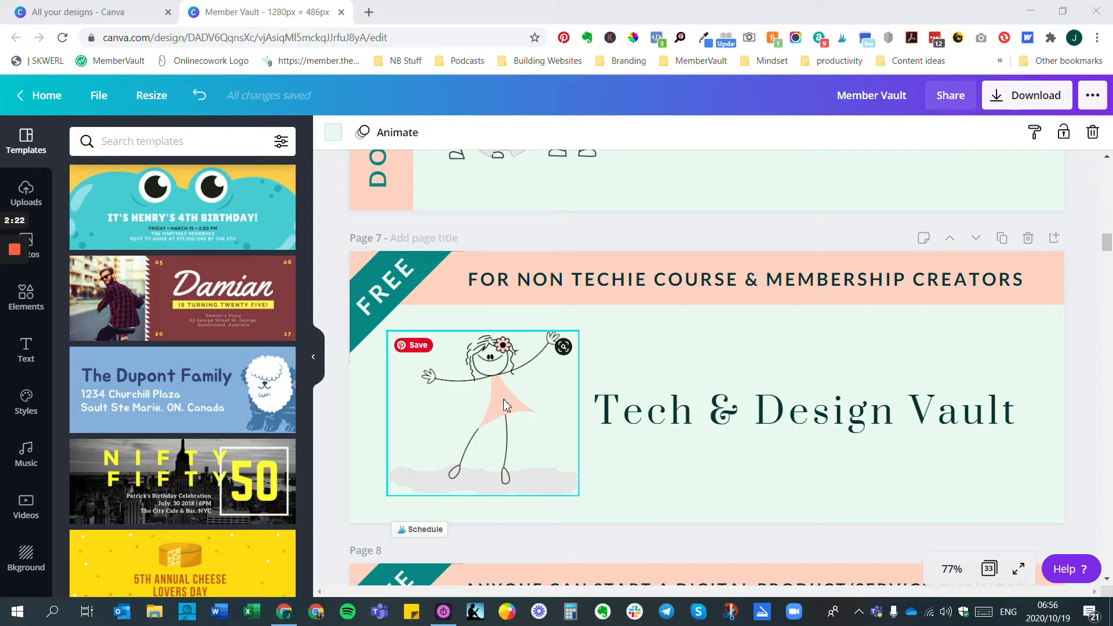
scroll(489, 417, up, 3)
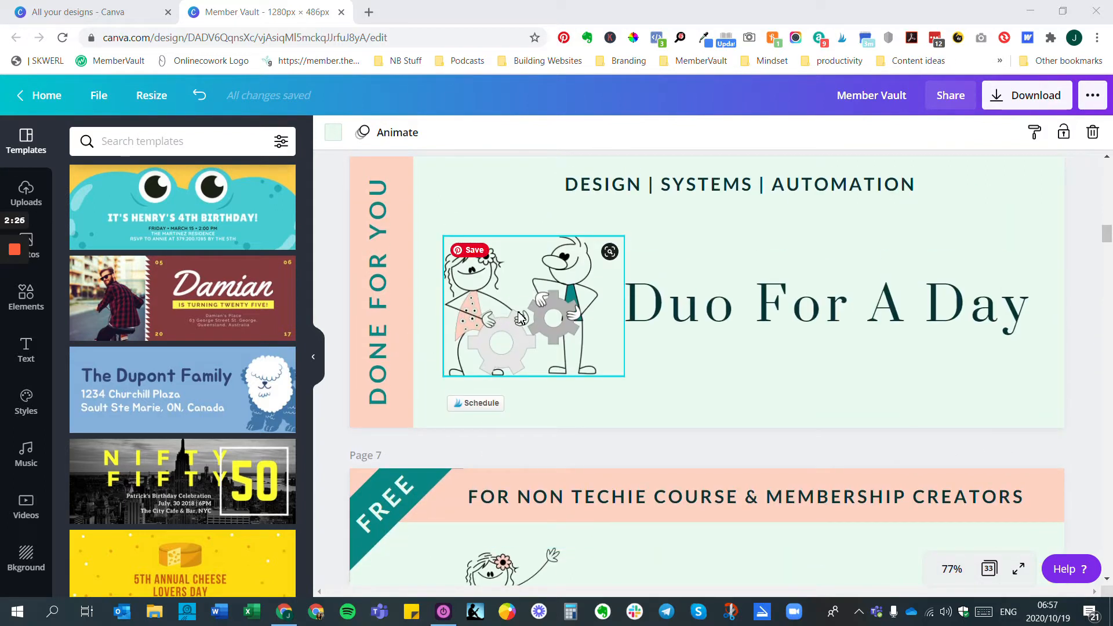
scroll(731, 353, up, 4)
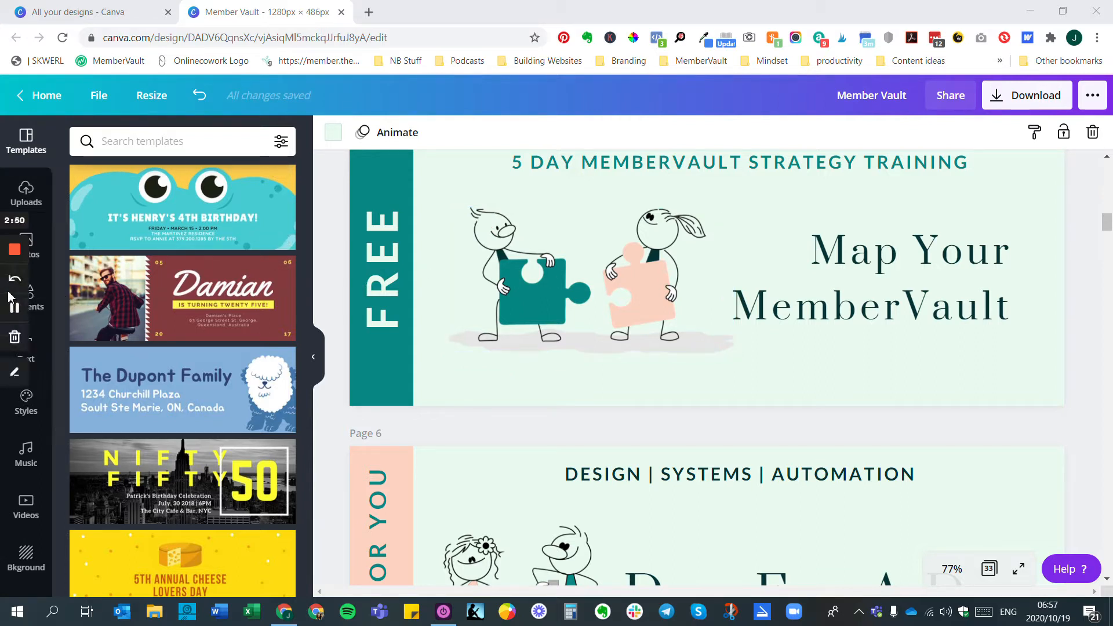
click(14, 308)
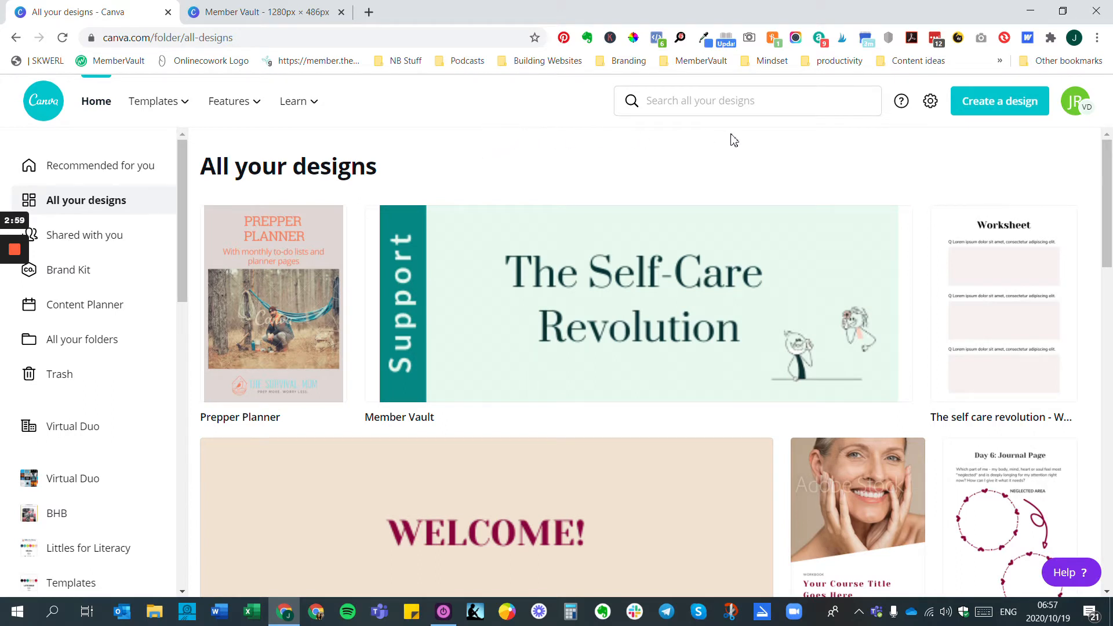
Create a new blank design with custom dimensions of 1280 × 486 px
click(999, 107)
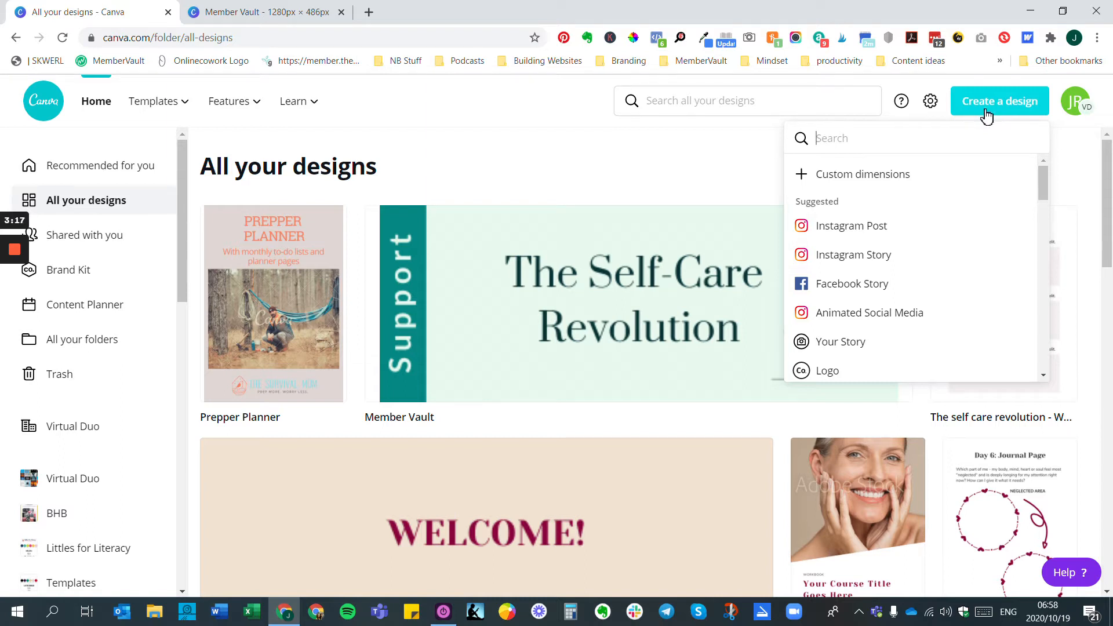
click(868, 181)
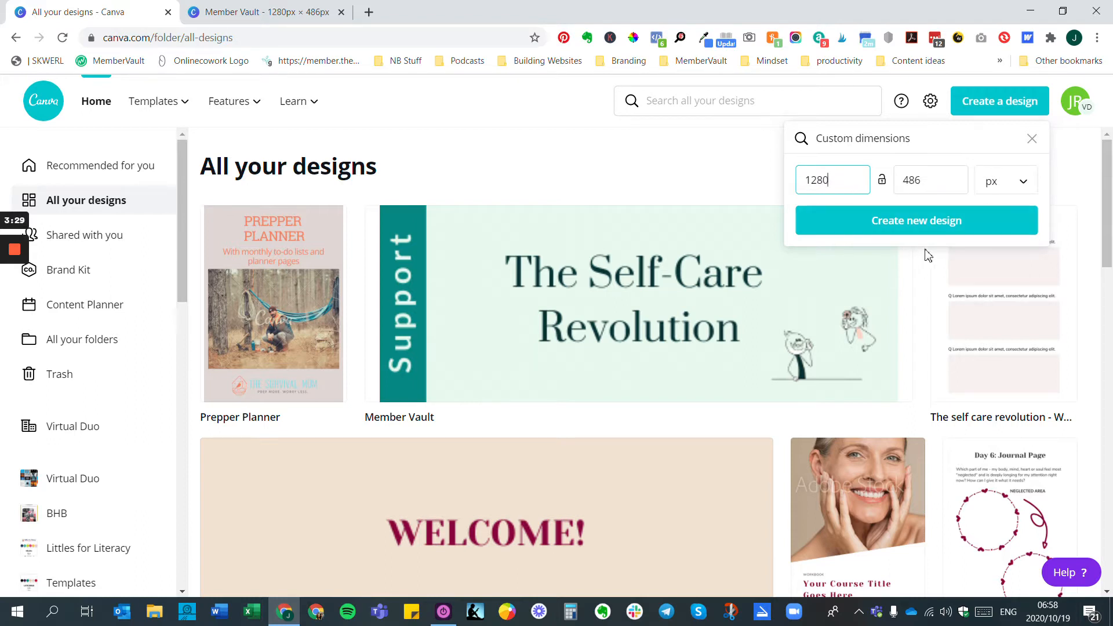
click(915, 228)
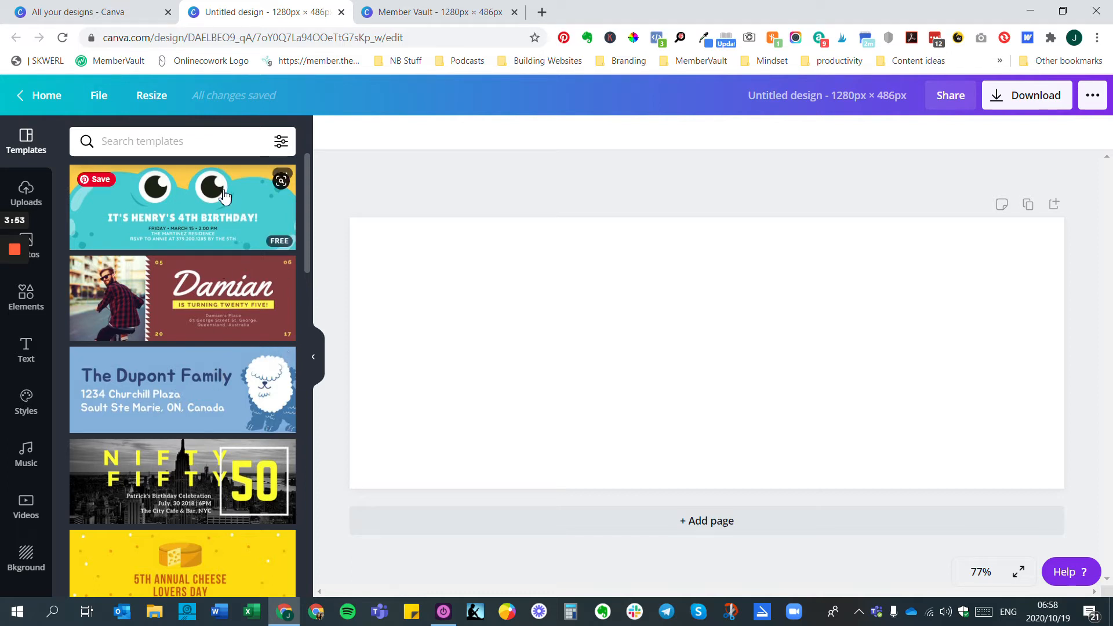
Browse the suggested templates and apply the blue "Quinceañera Expo & Fashion Show" cupcake template to the blank page
scroll(211, 316, down, 7)
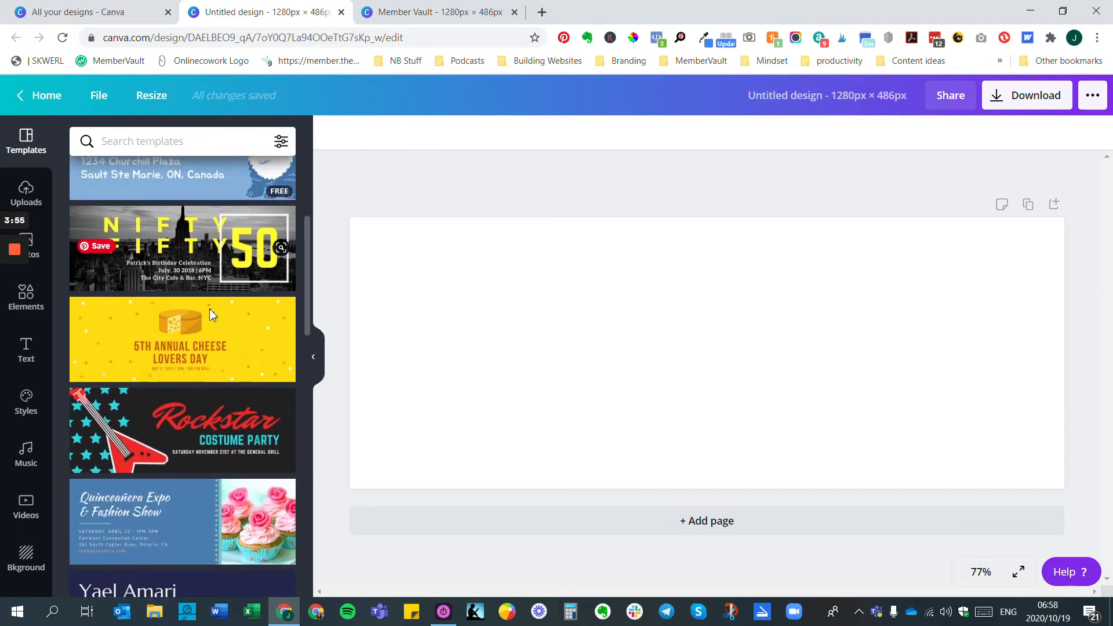
scroll(194, 340, down, 5)
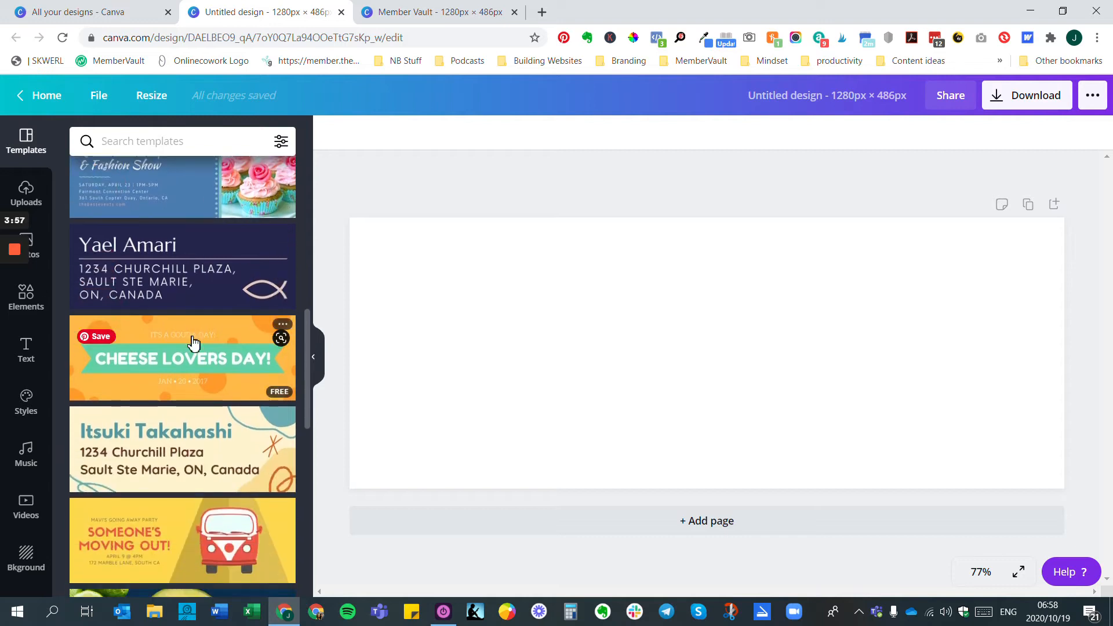
scroll(194, 344, down, 4)
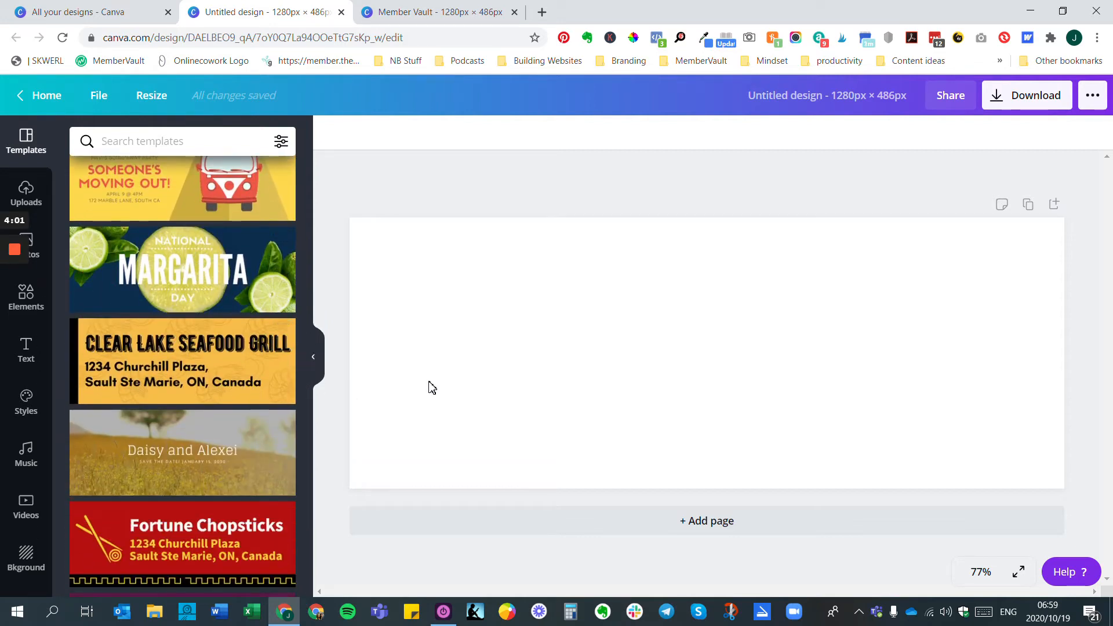
scroll(211, 322, down, 5)
scroll(211, 321, down, 5)
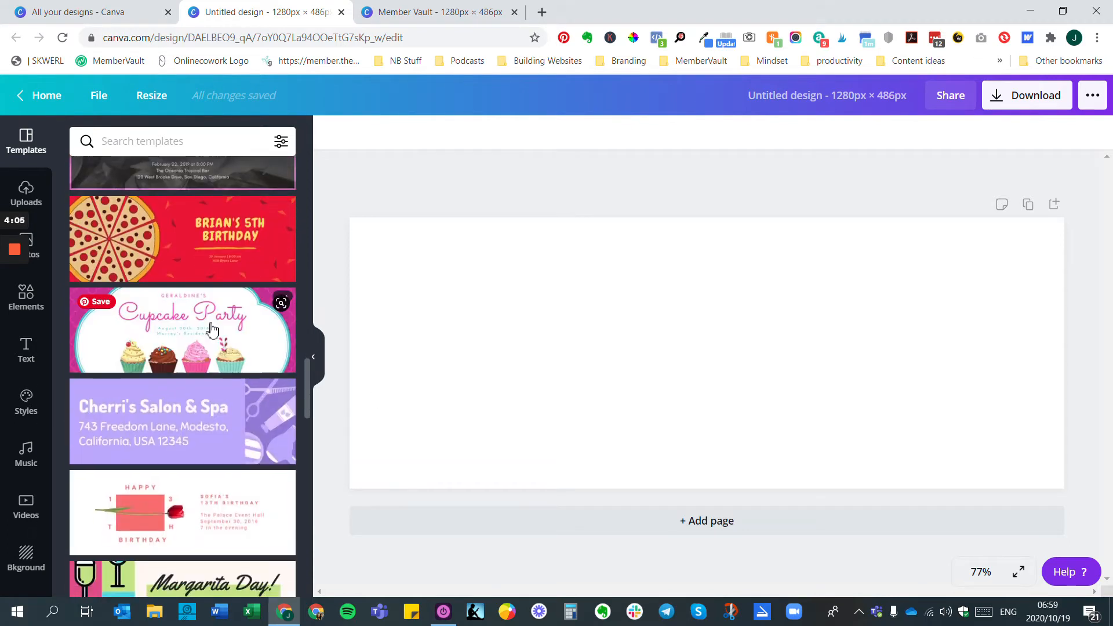
scroll(213, 330, down, 2)
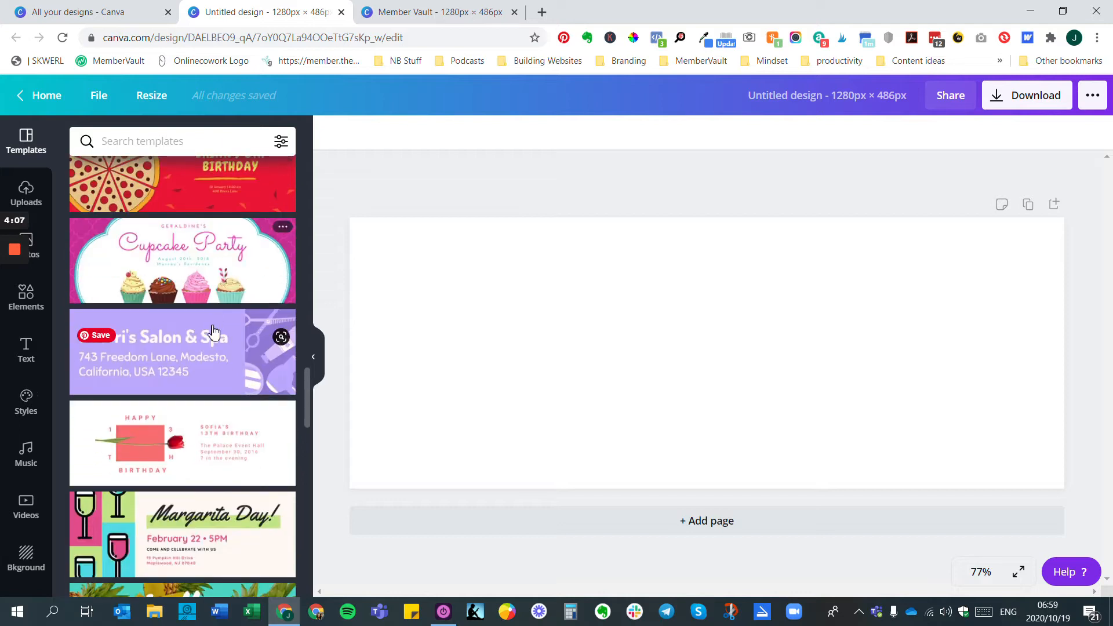
scroll(213, 333, down, 7)
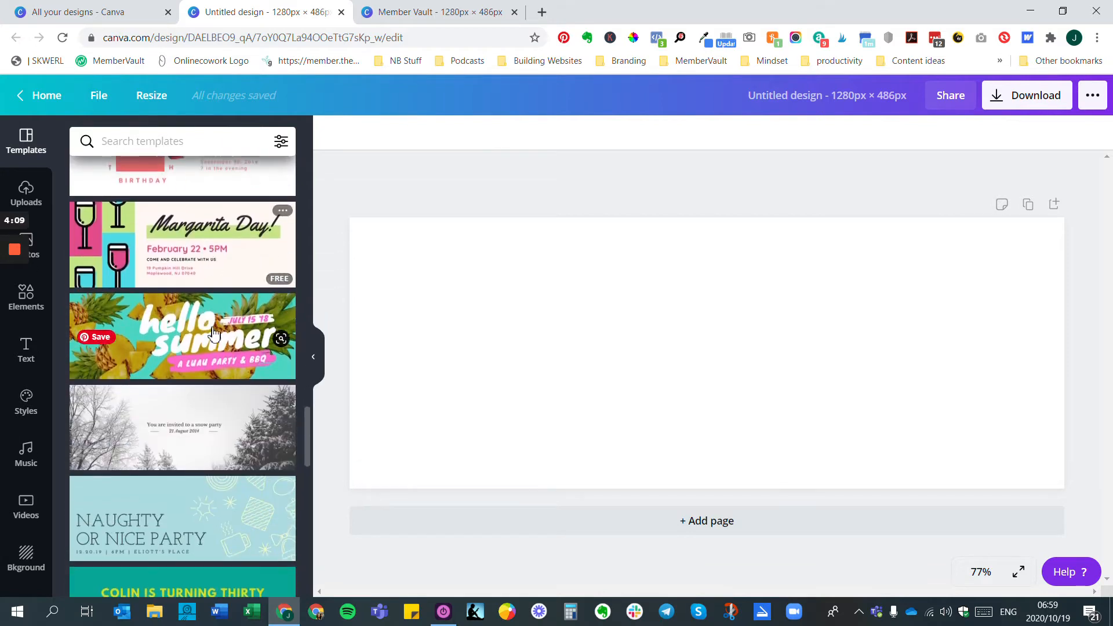
scroll(212, 330, up, 10)
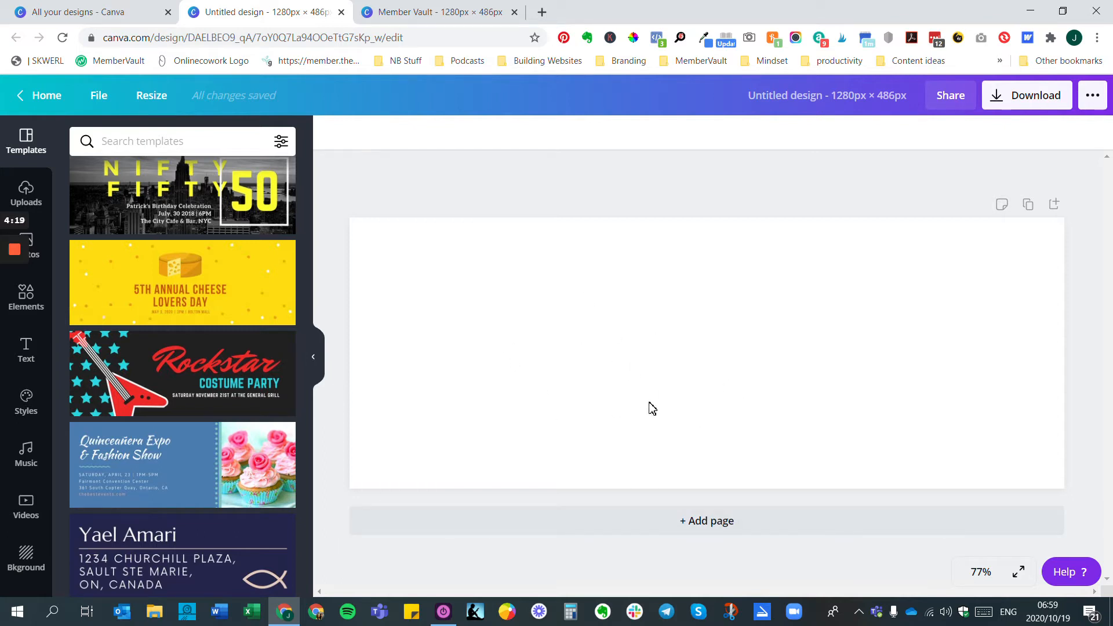
click(192, 462)
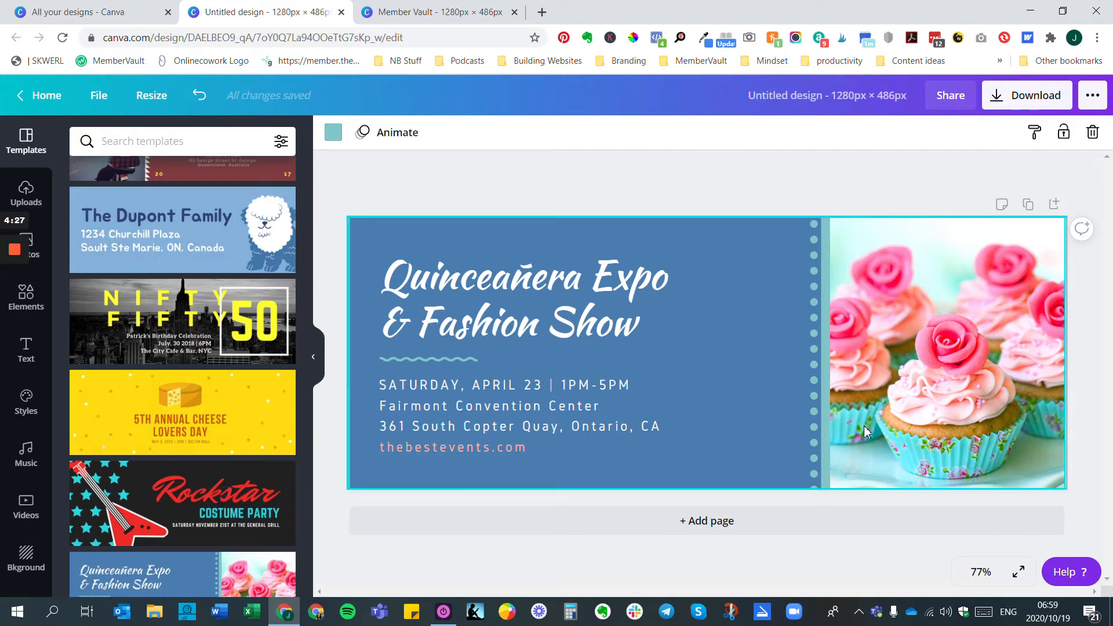
Select the template's cupcake image and open the "Virtual Duo Brand Images" folder to find a replacement photo
click(949, 351)
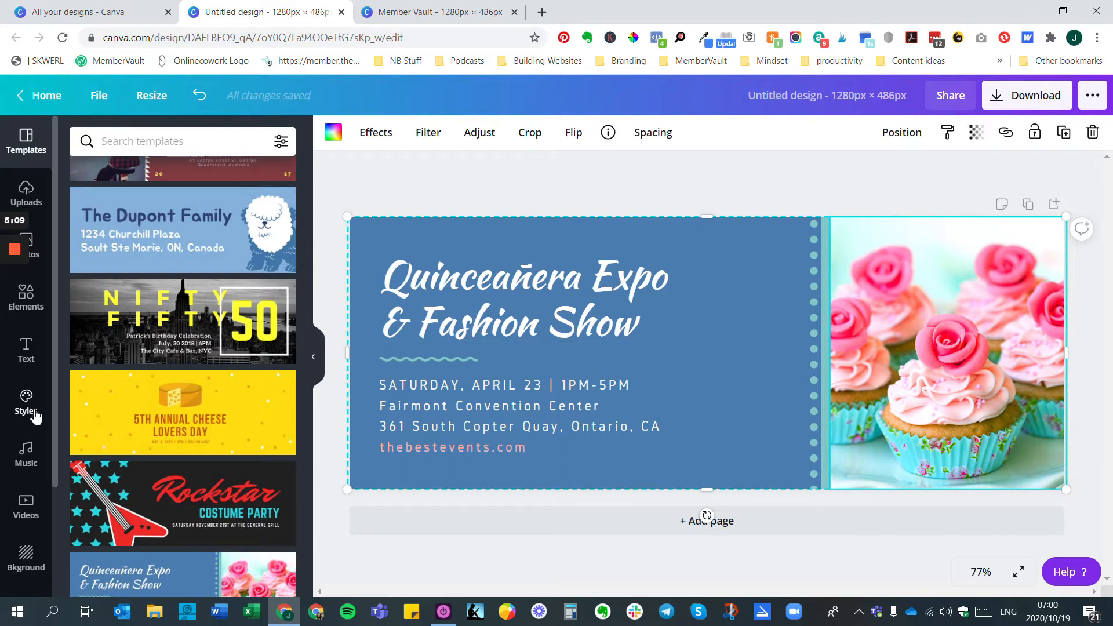
scroll(221, 313, up, 5)
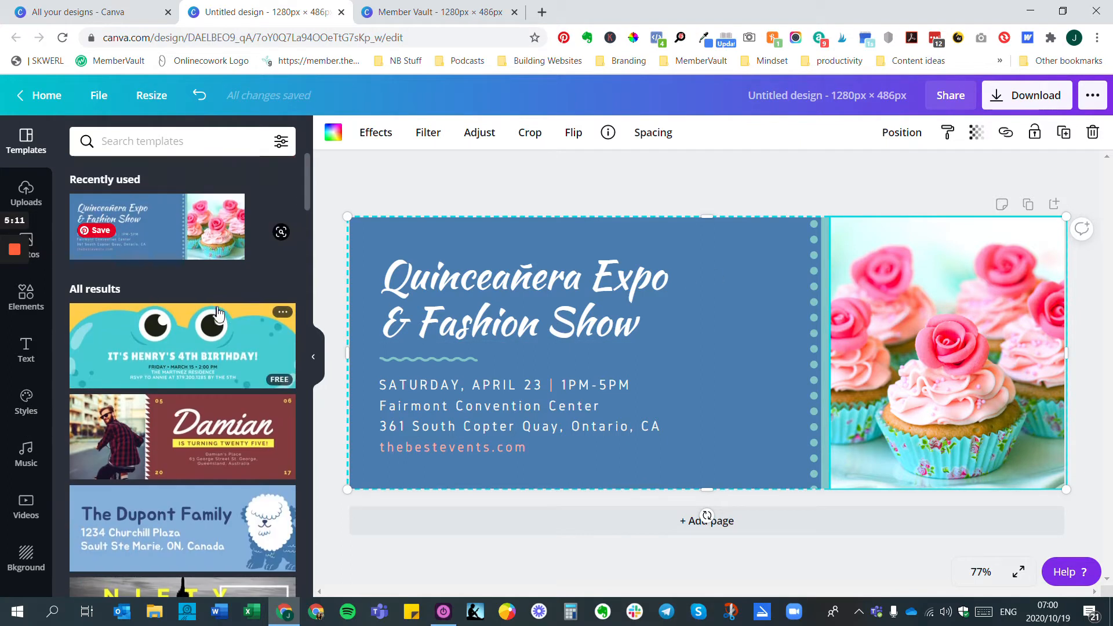
click(43, 250)
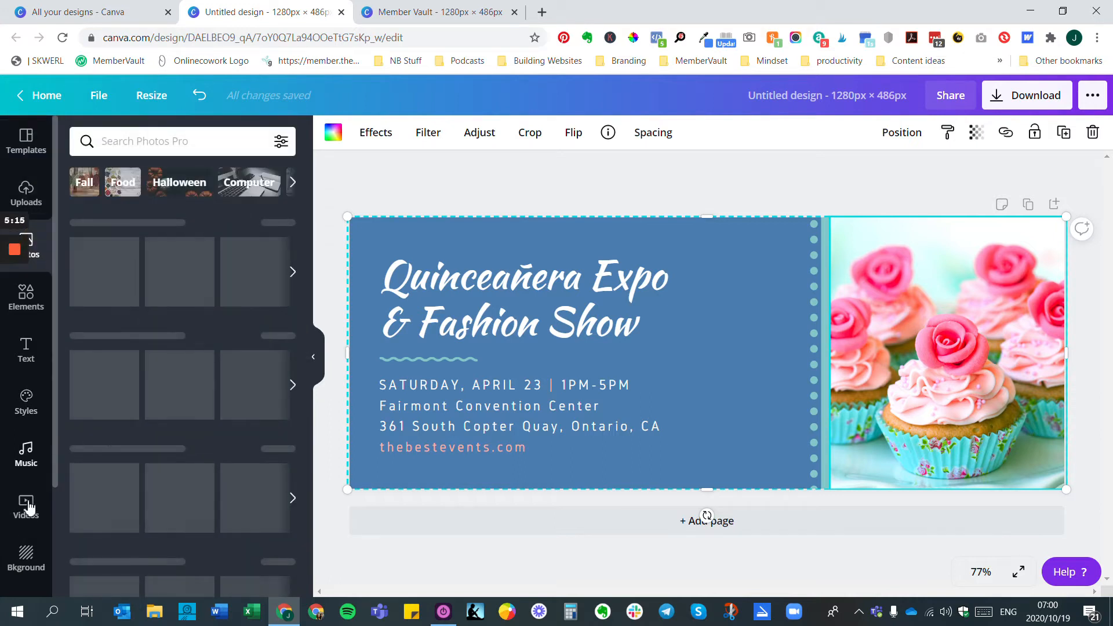
scroll(24, 591, down, 3)
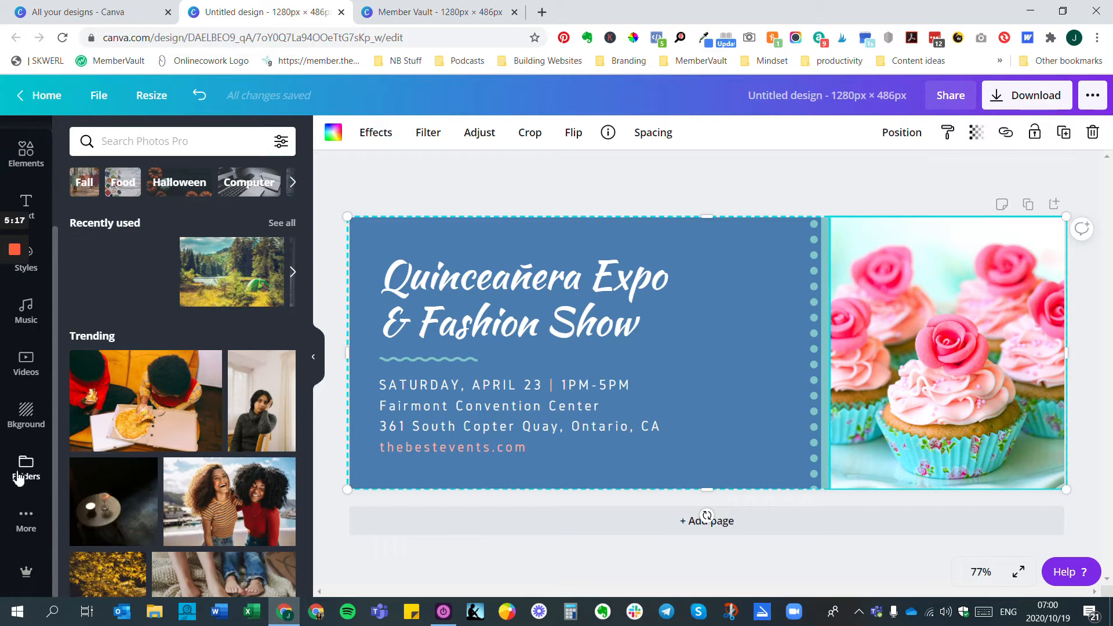
click(25, 466)
scroll(208, 456, down, 10)
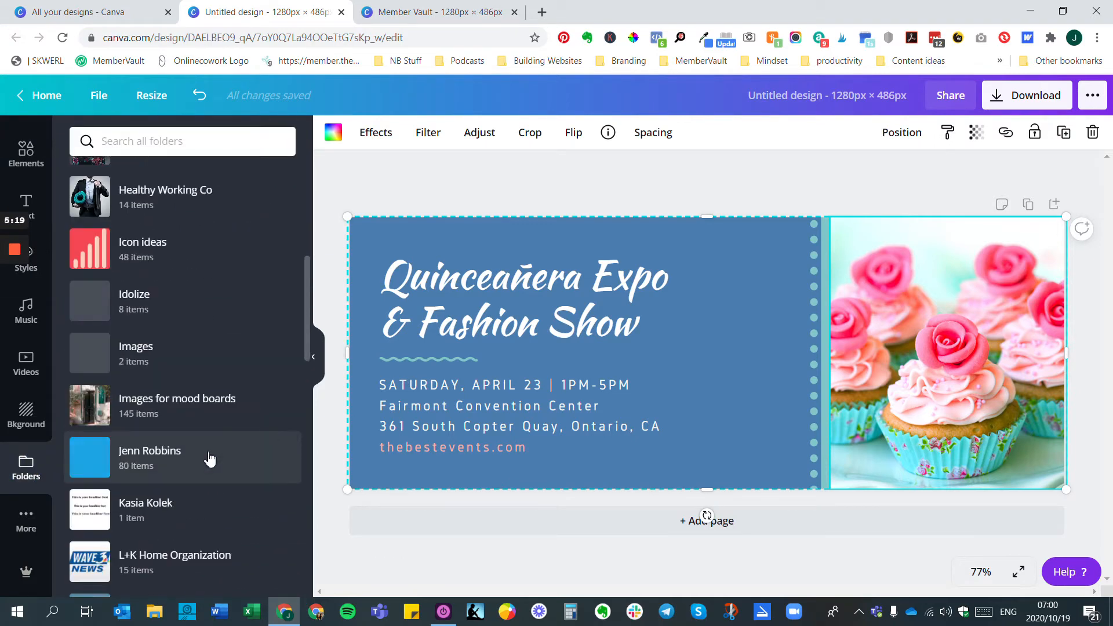
scroll(209, 459, down, 8)
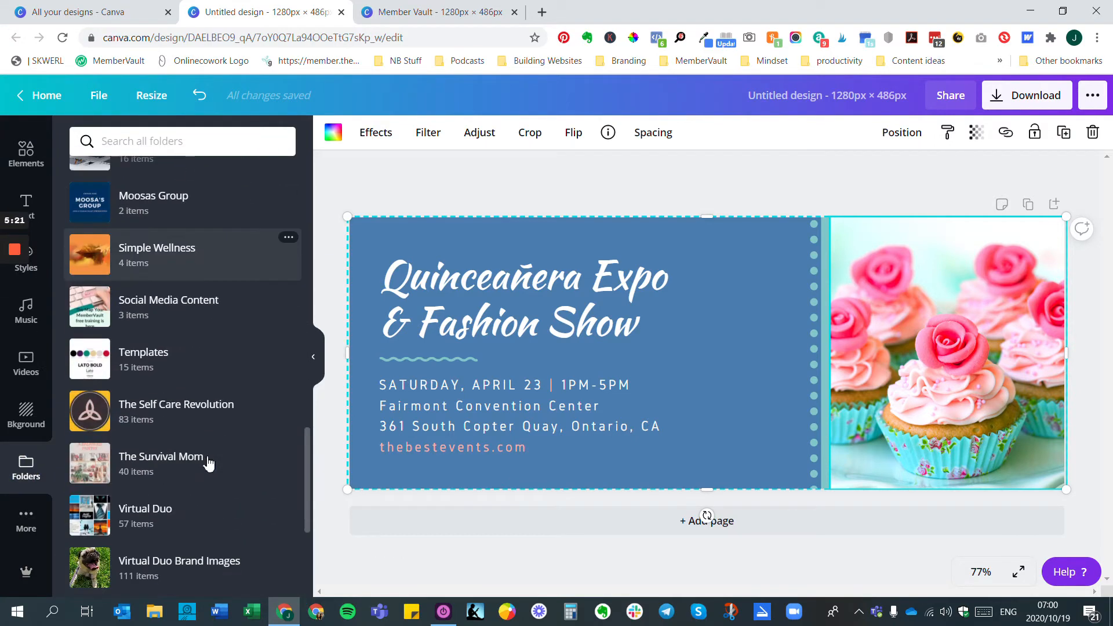
scroll(145, 458, down, 5)
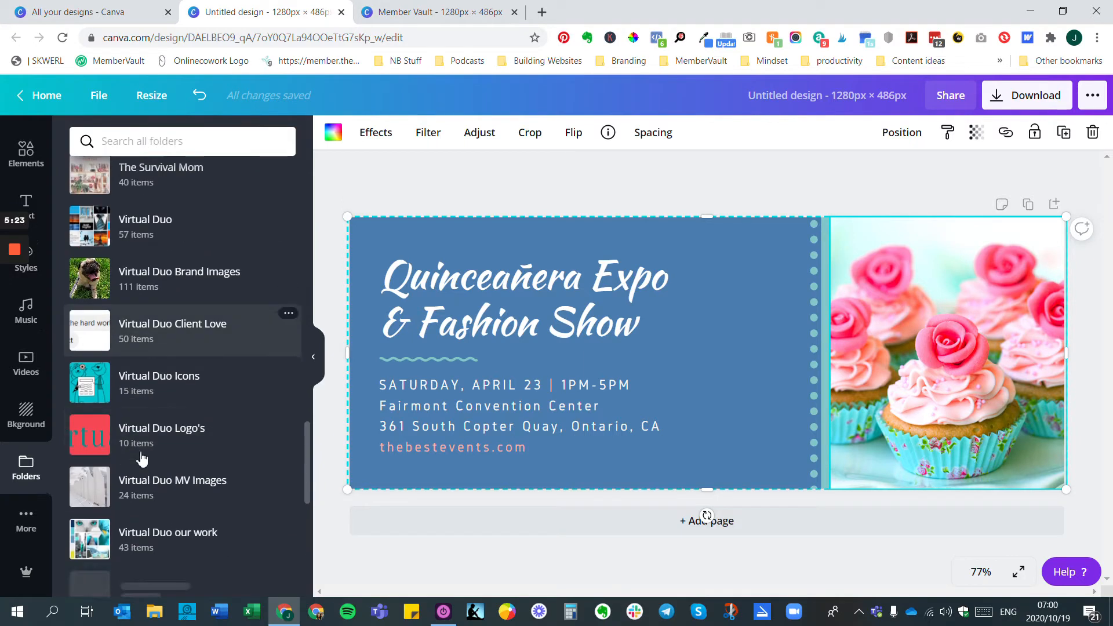
scroll(142, 463, down, 1)
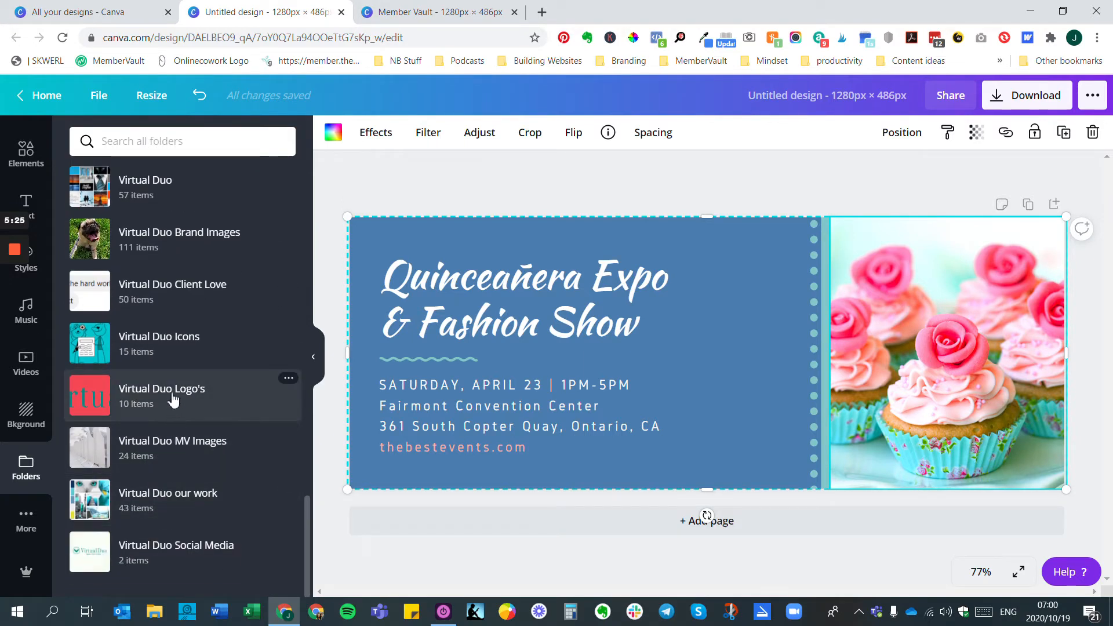
click(171, 225)
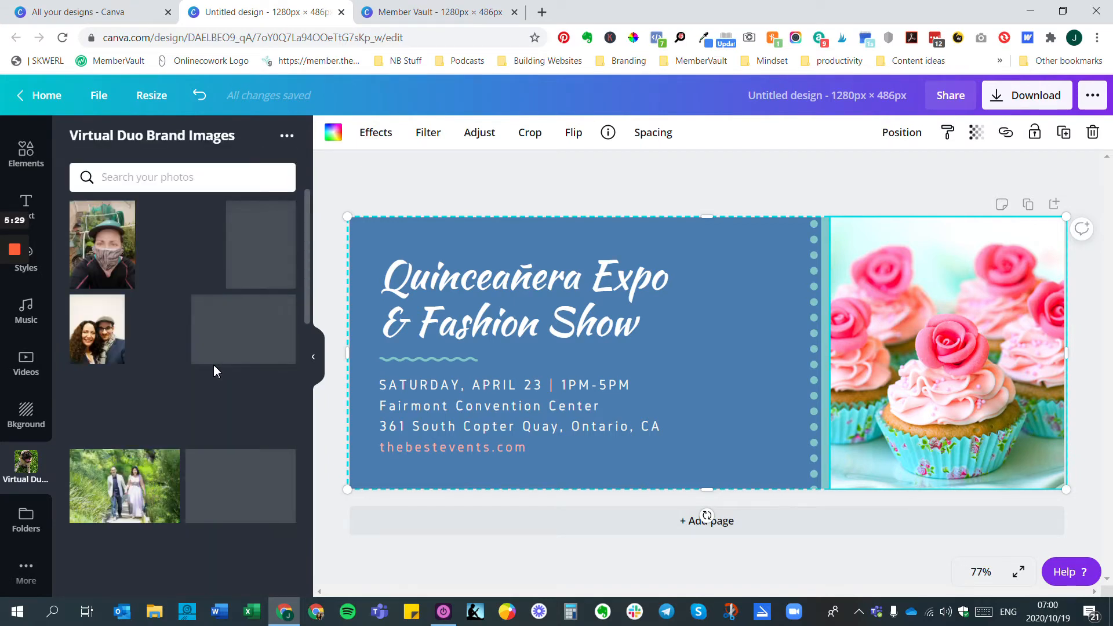
Add the brand photo of the couple in front of the teal bookshelf to the banner
scroll(214, 363, down, 4)
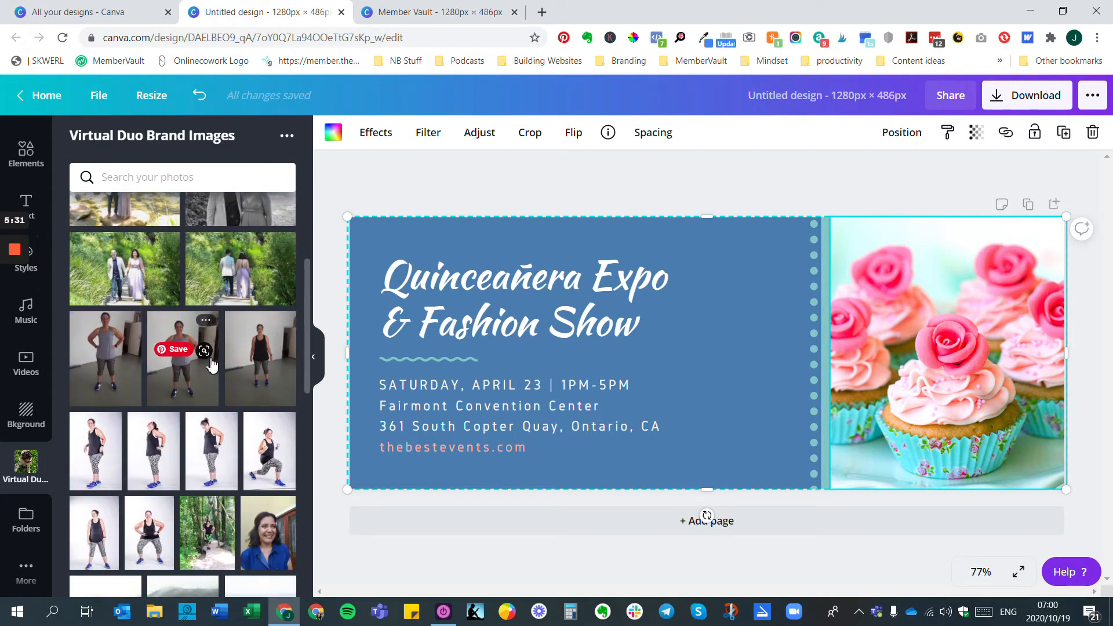
scroll(255, 333, up, 4)
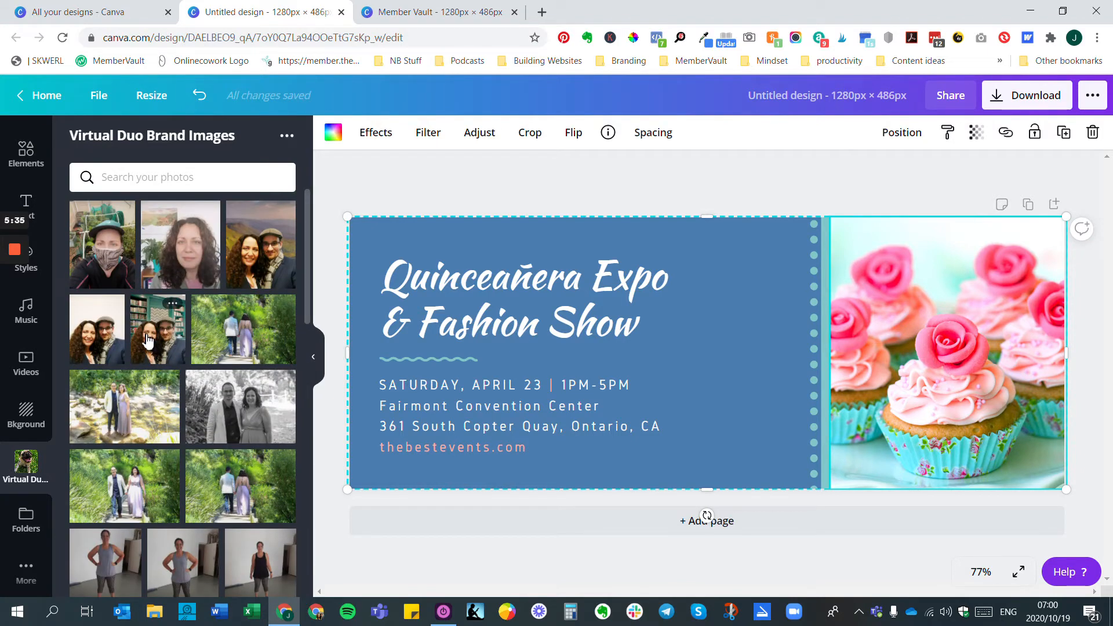
click(152, 338)
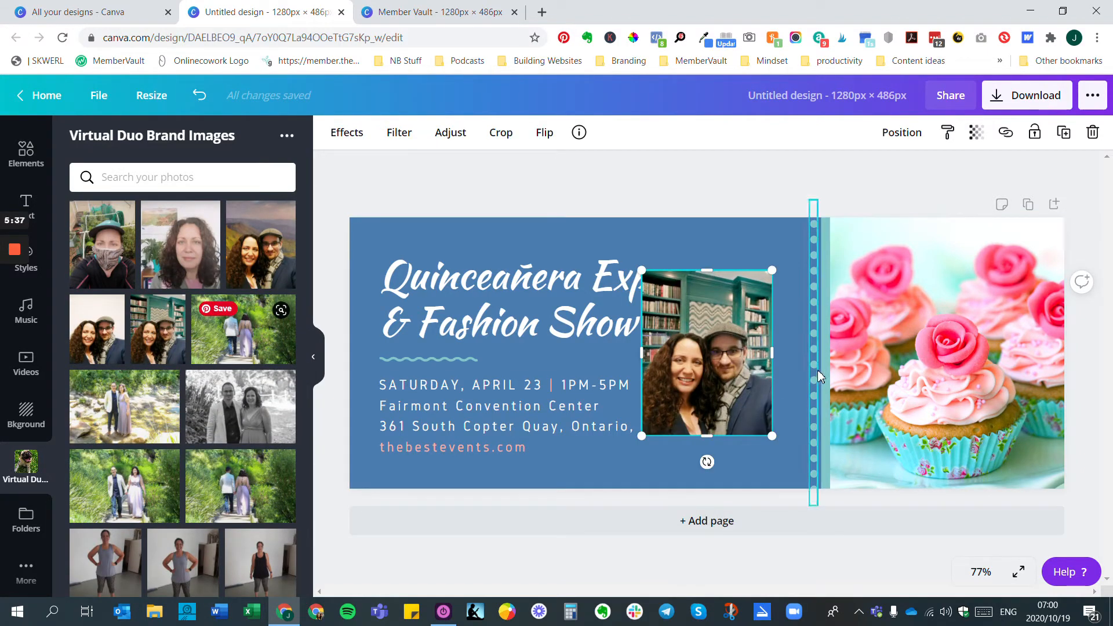
Delete the loose couple photo and replace the template's cupcake image with the same teal-bookshelf brand photo
key(Delete)
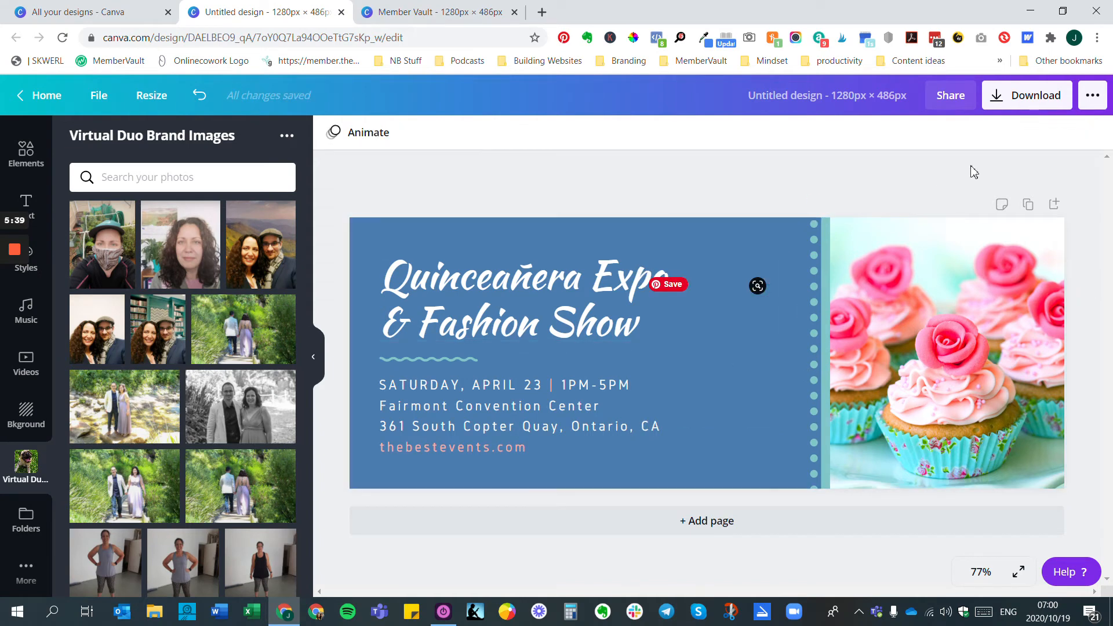
drag(161, 332, 962, 340)
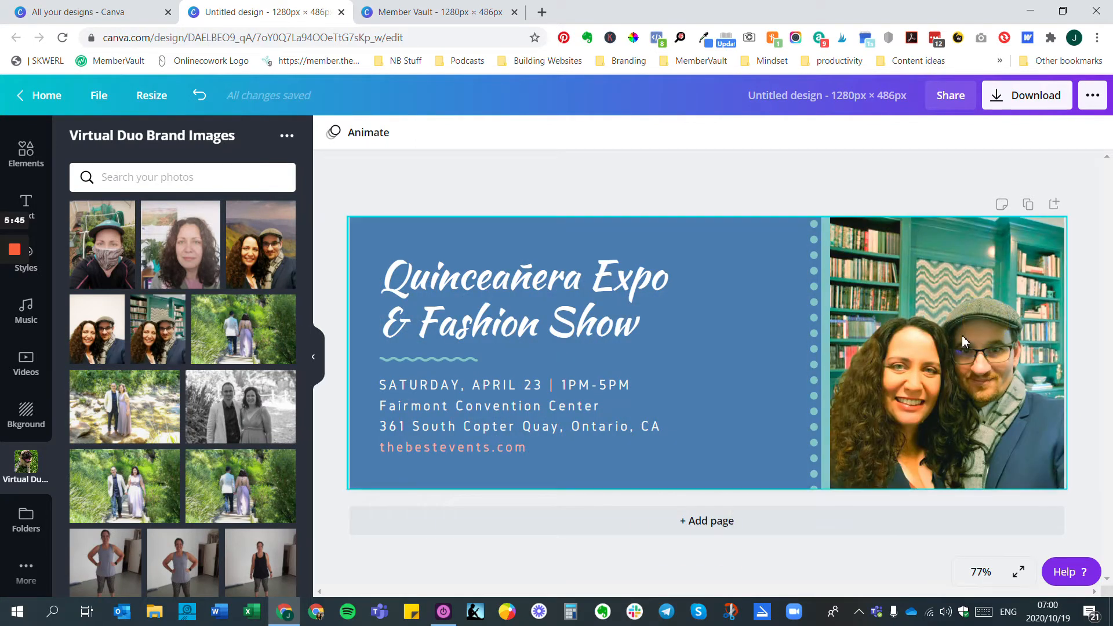
Reposition the couple photo slightly upward within its image frame
click(937, 363)
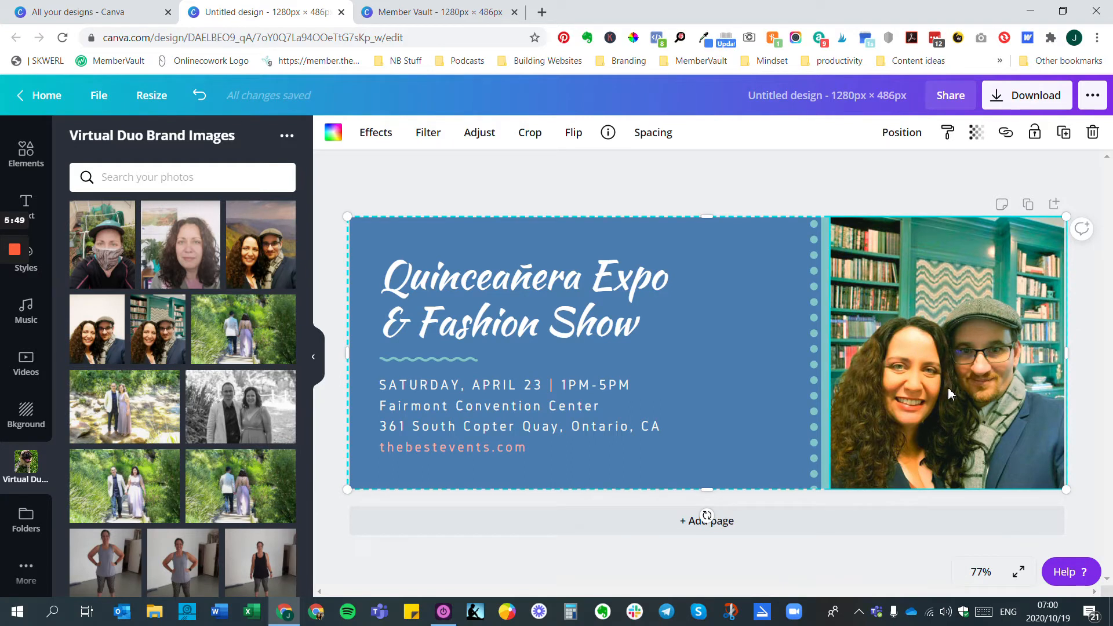
double_click(954, 369)
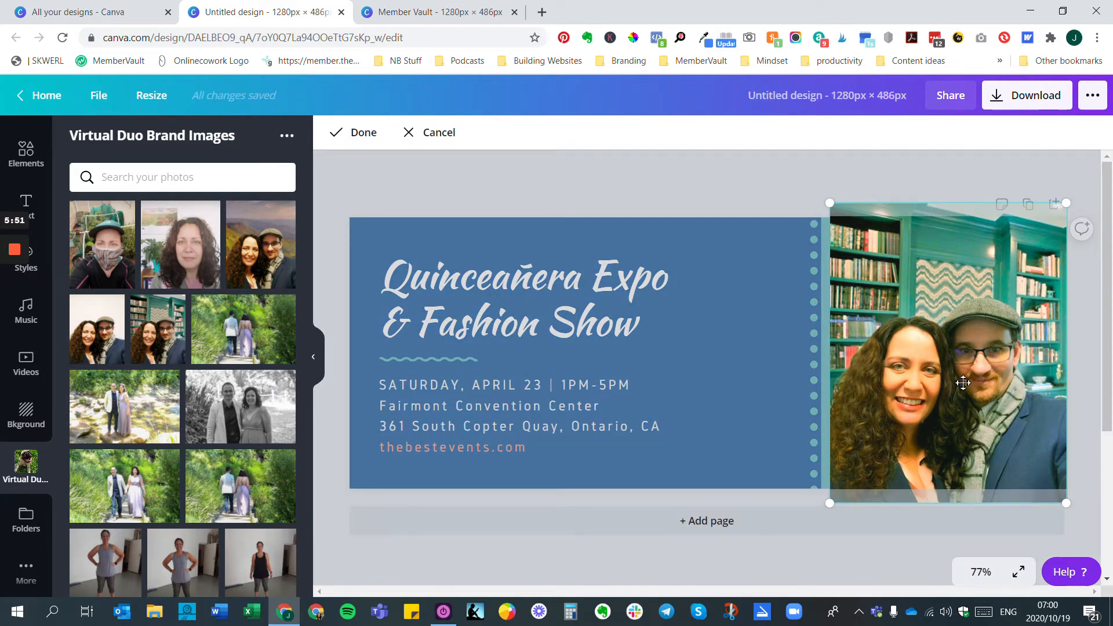
drag(965, 371, 969, 325)
click(716, 177)
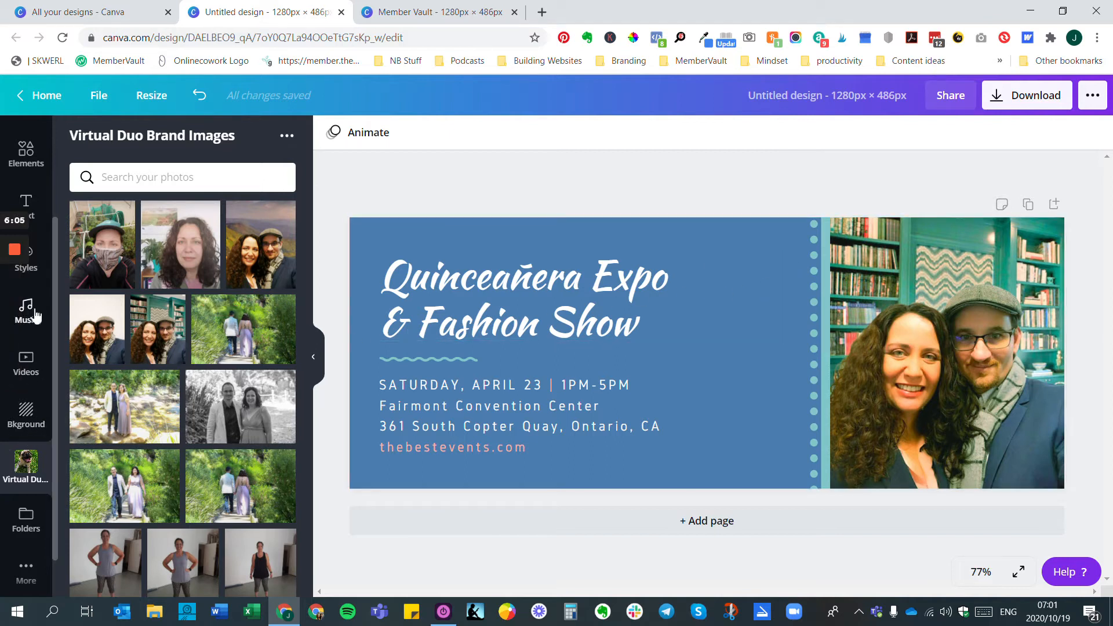
Recolour the blue panel in the light mint brand colour after trying teal, and make the vertical dotted line teal
click(36, 273)
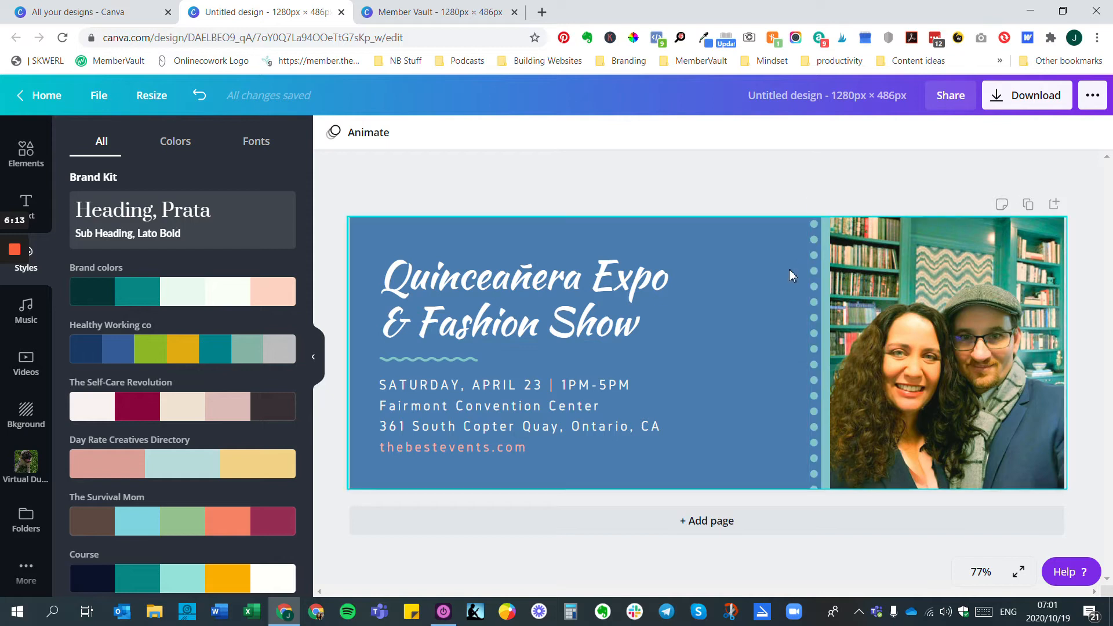
click(828, 264)
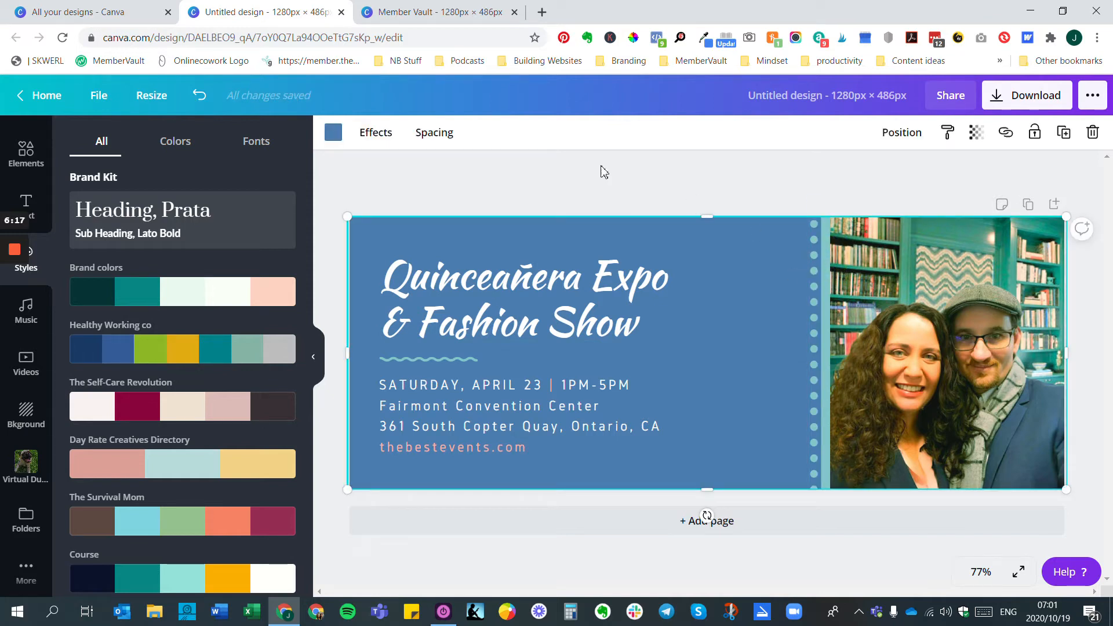
click(337, 133)
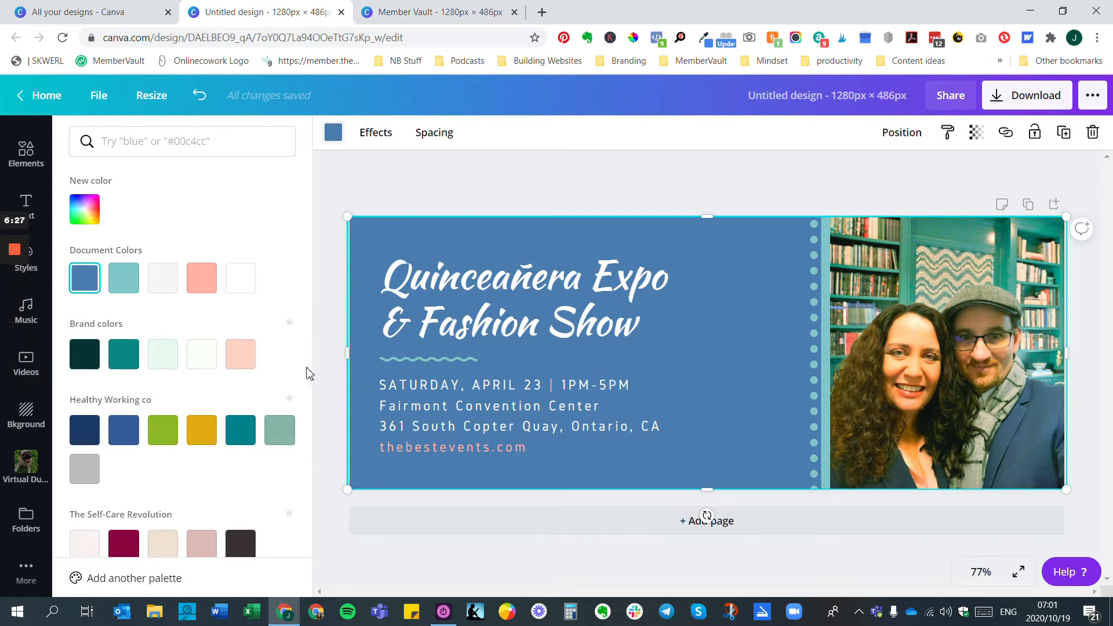
click(130, 363)
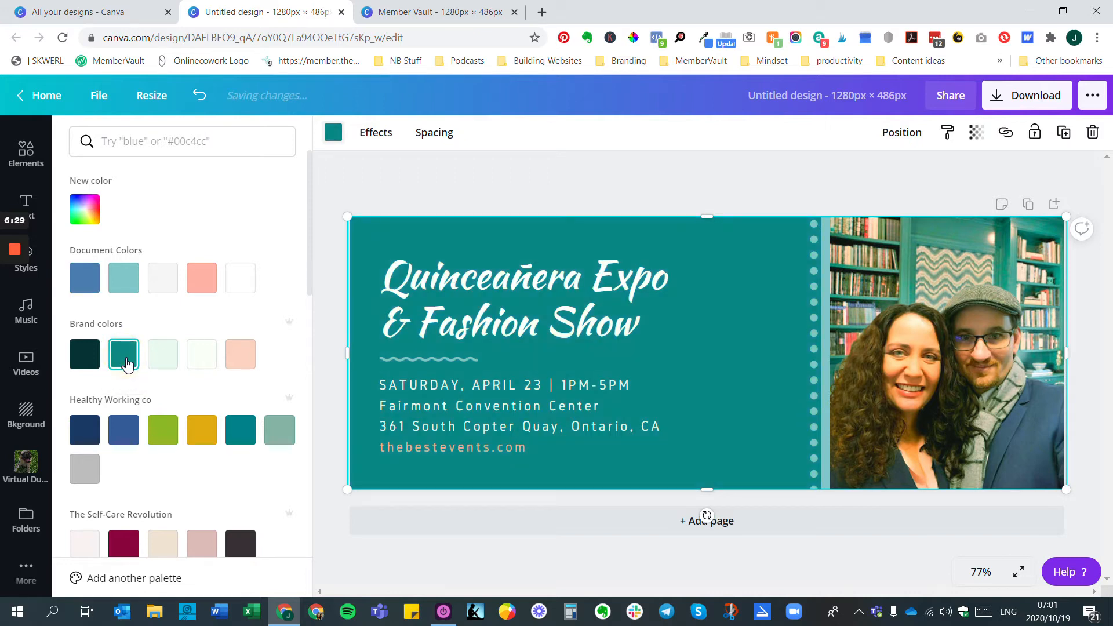
click(168, 363)
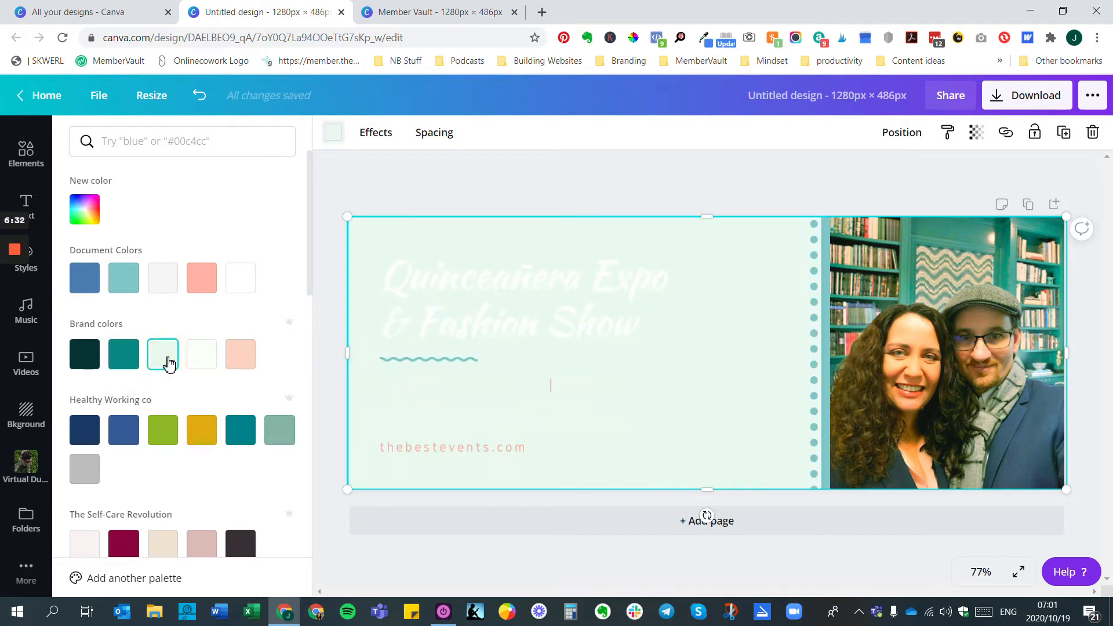
click(814, 235)
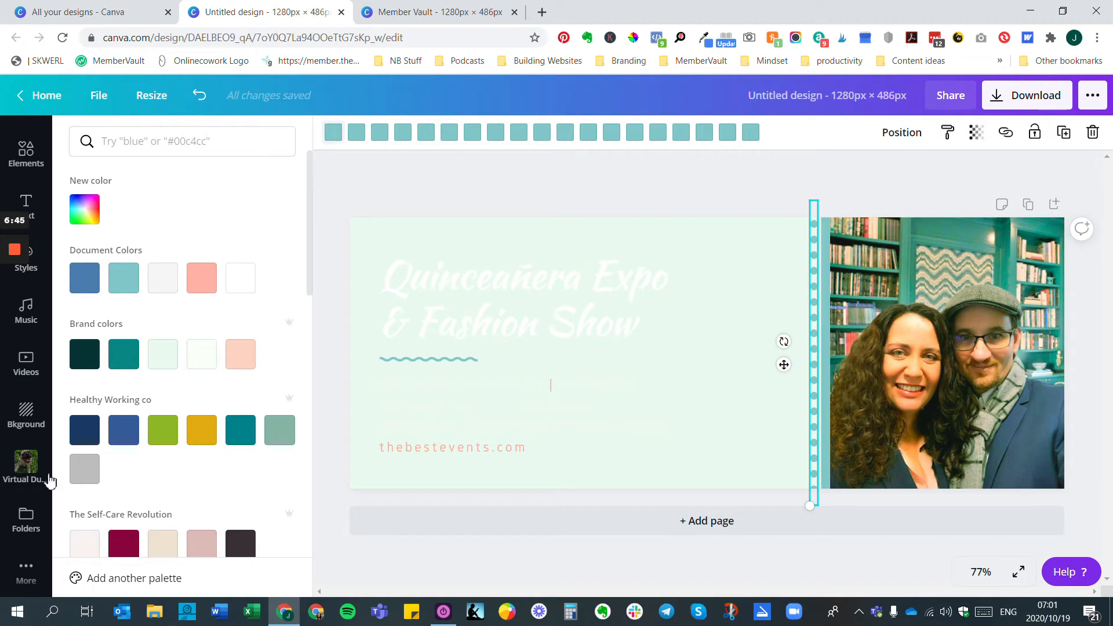
click(15, 310)
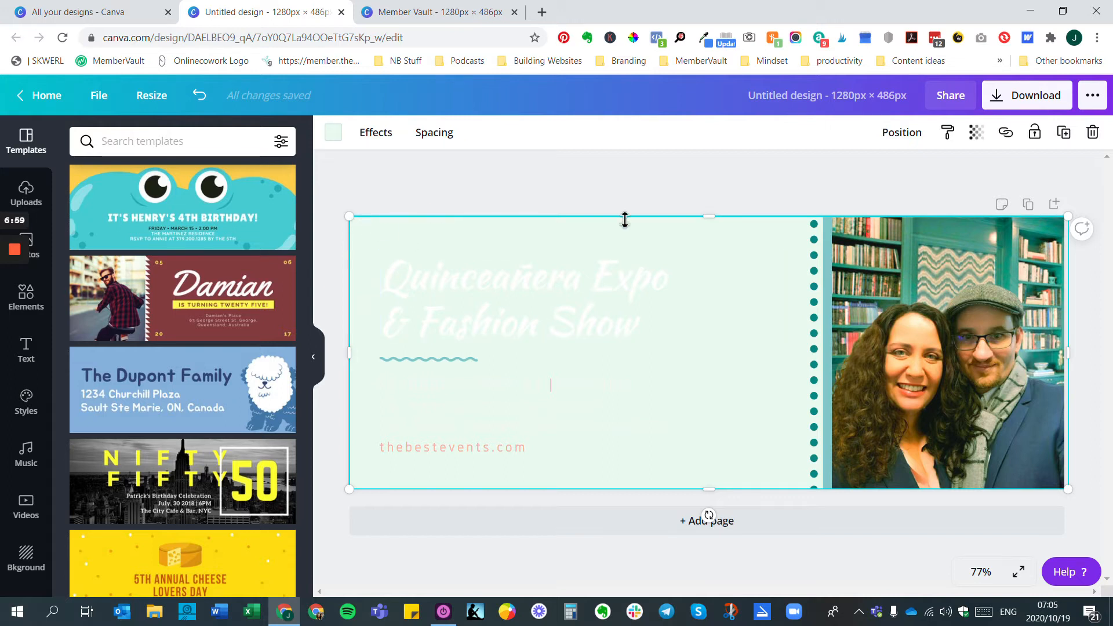
Shift the mint panel and photo frame downward to expose the page background behind it
click(904, 132)
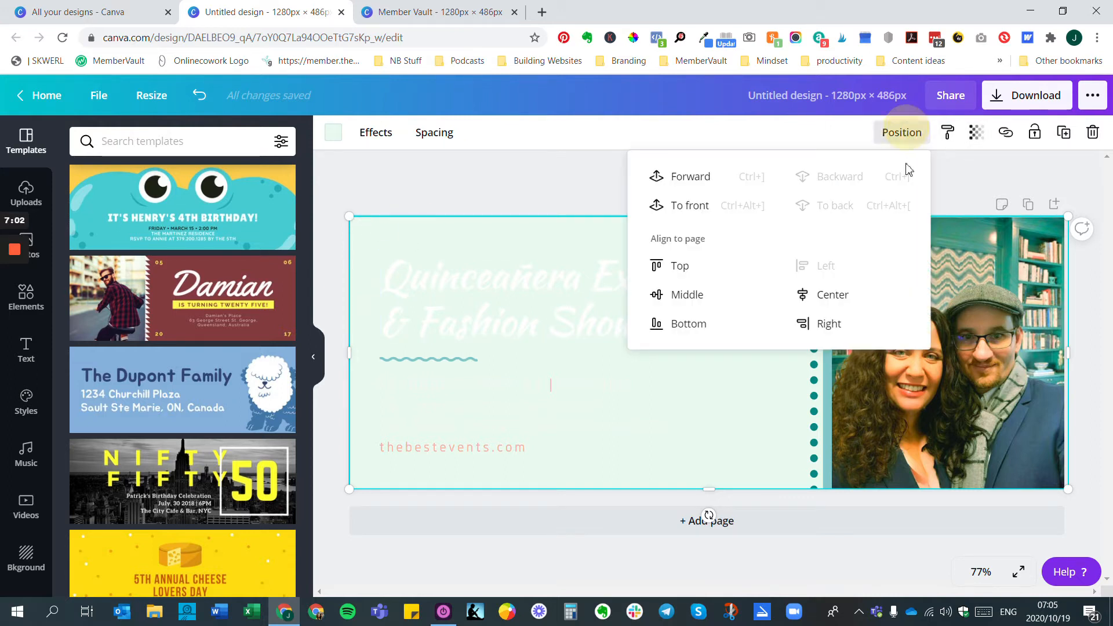
click(988, 273)
drag(903, 242, 903, 250)
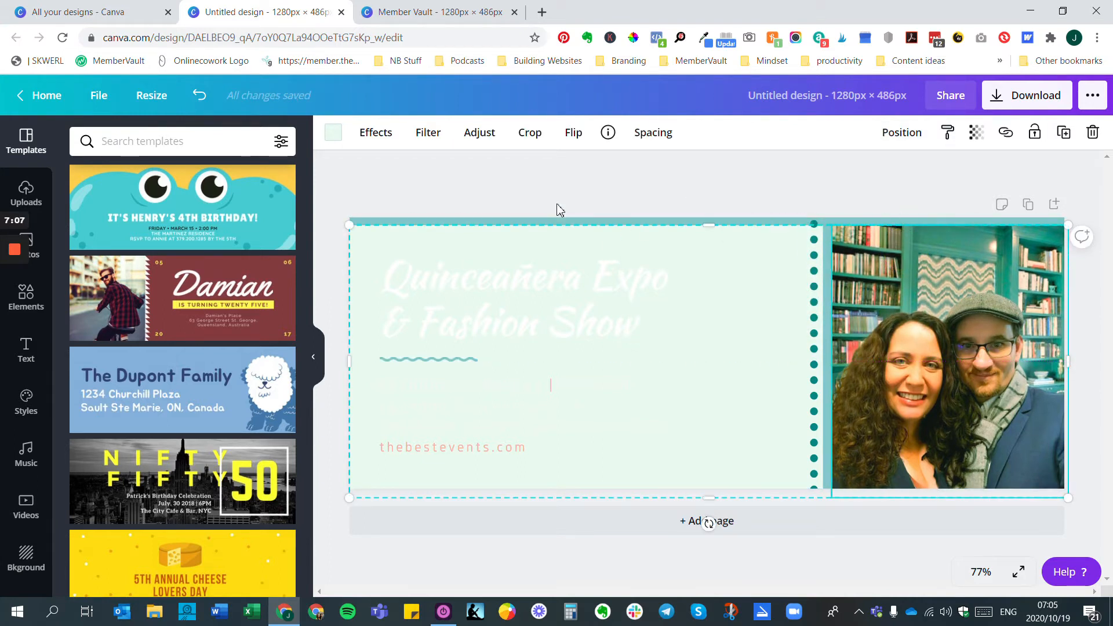
click(571, 222)
drag(883, 284, 887, 294)
Set the page background to the peach brand colour and move the panel and photo frame back over the page
click(868, 224)
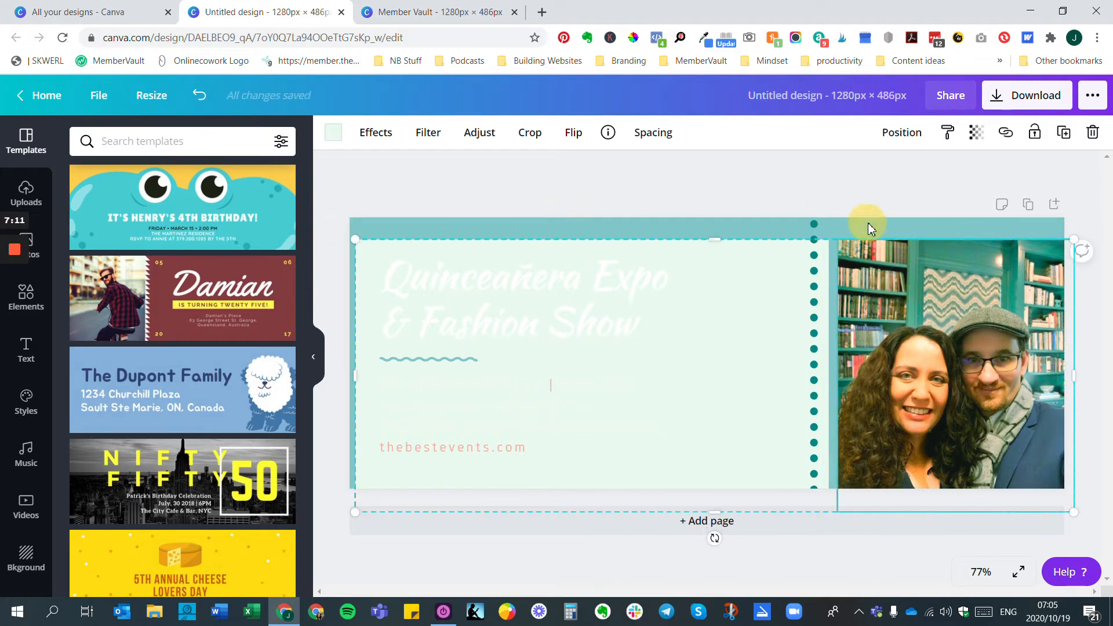
click(335, 133)
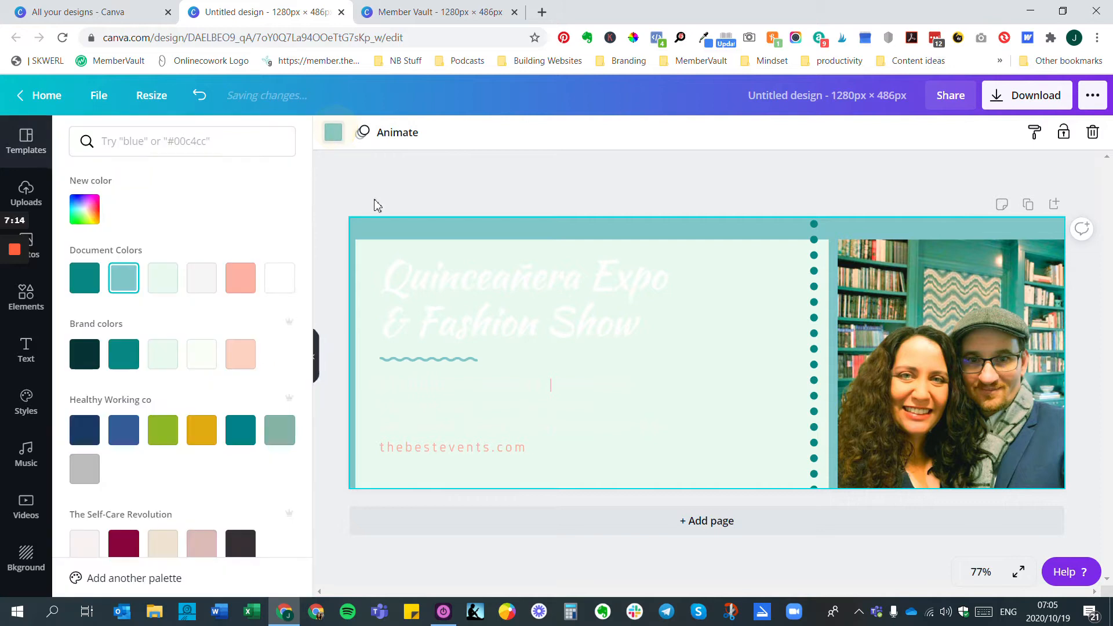
click(239, 357)
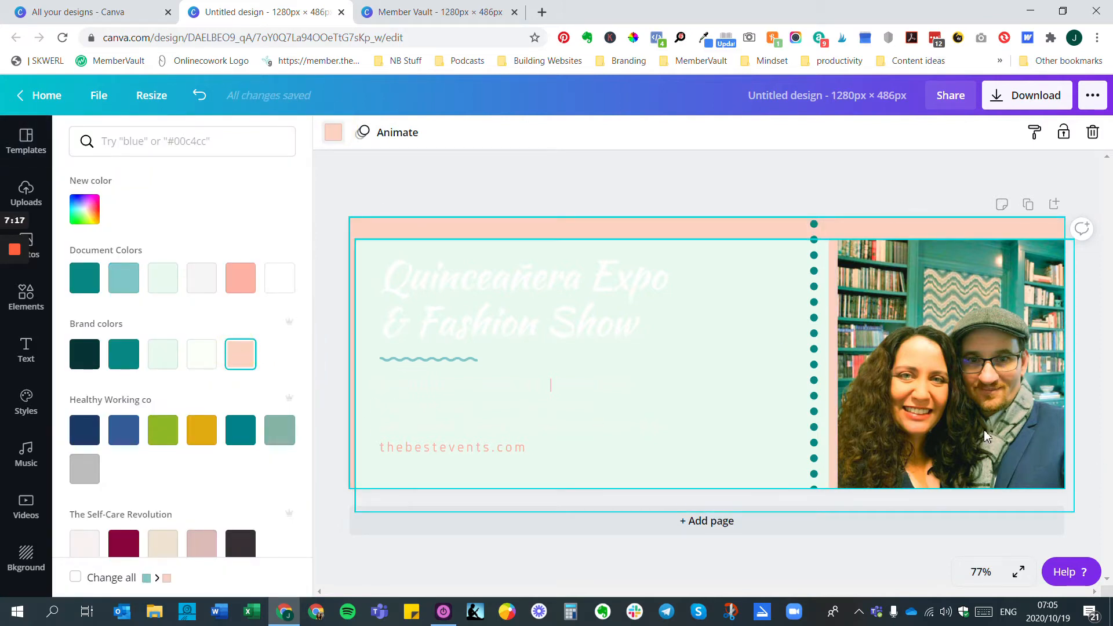
click(975, 407)
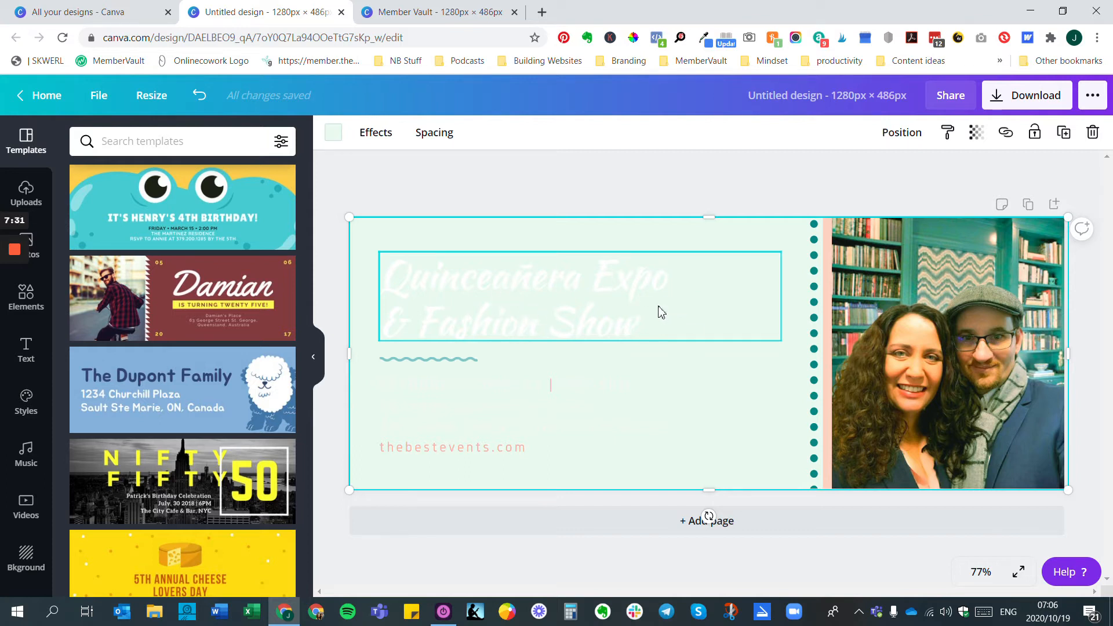
Try Lato Bold on the "Quinceañera Expo & Fashion Show" heading, and settle on the brand font Prata
click(643, 325)
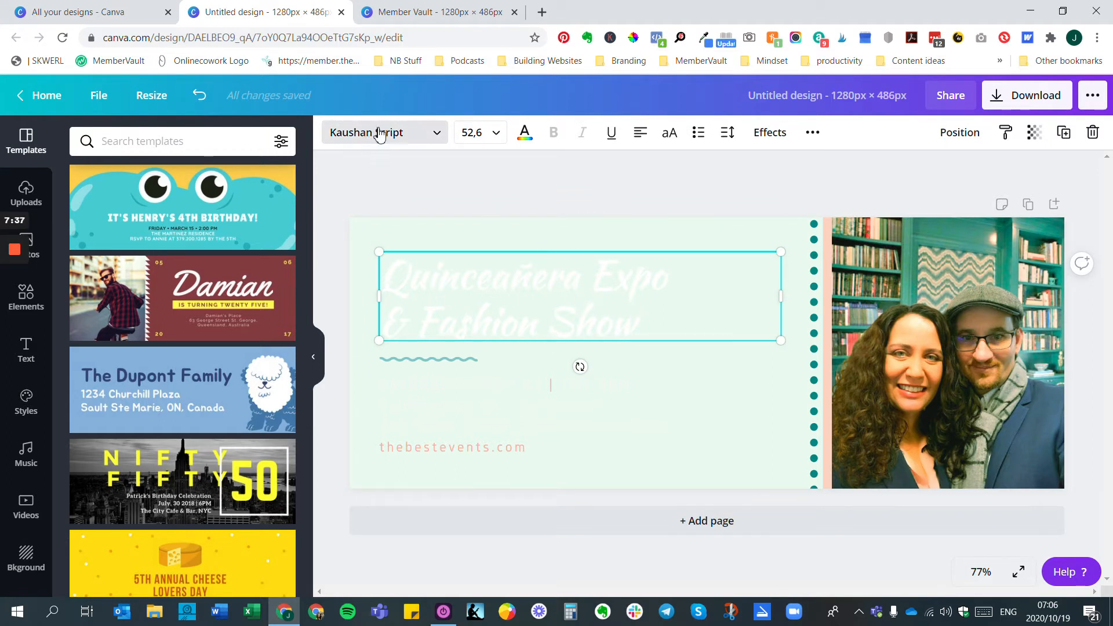
click(441, 137)
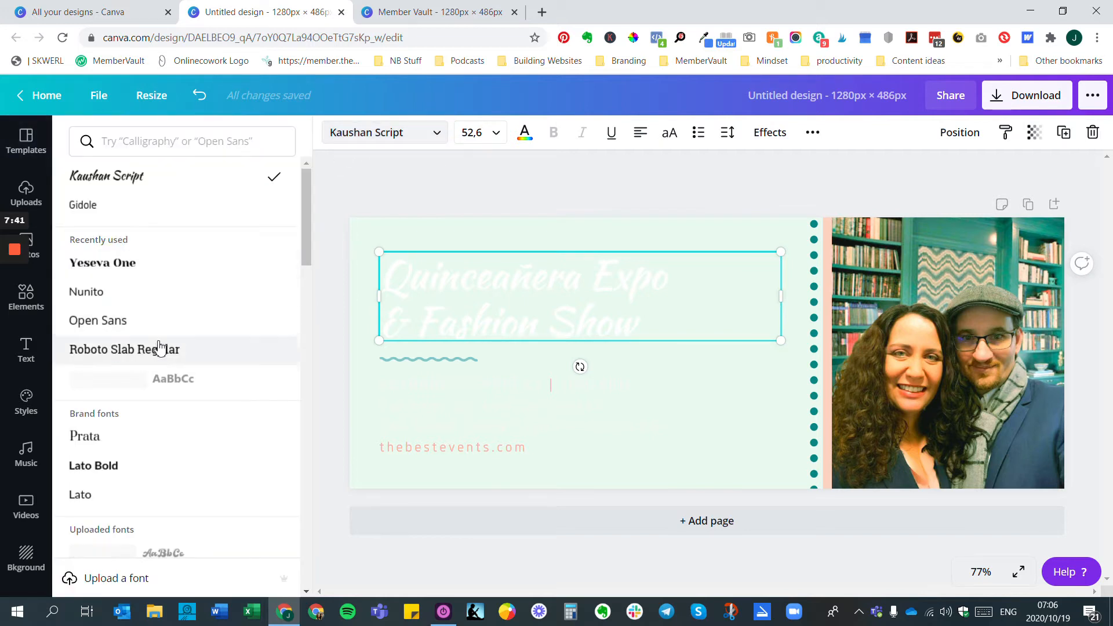
click(115, 468)
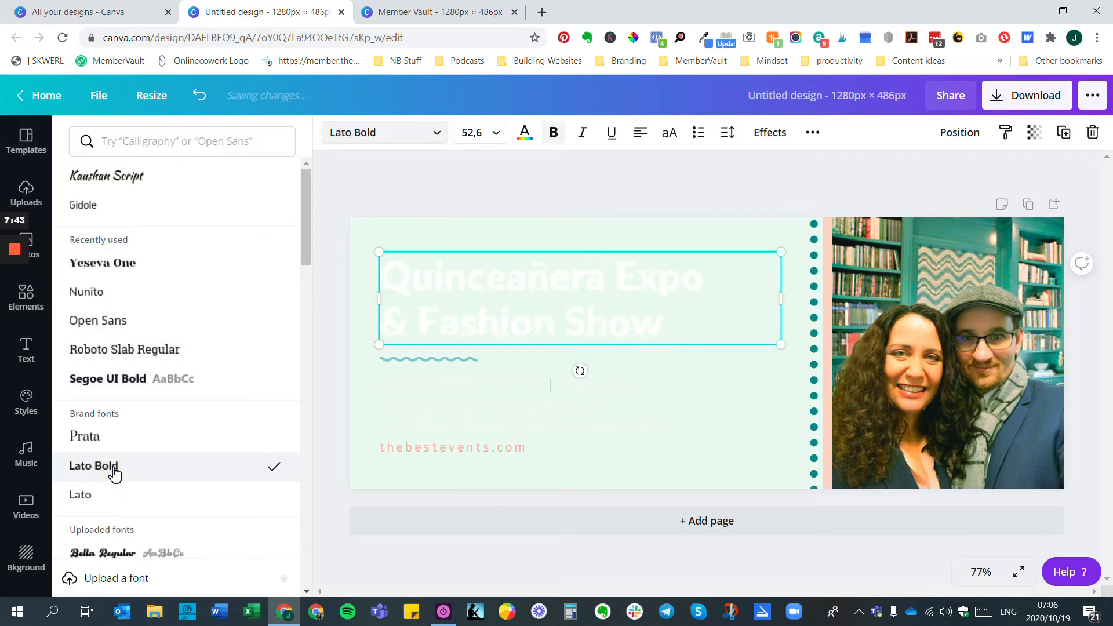
click(96, 439)
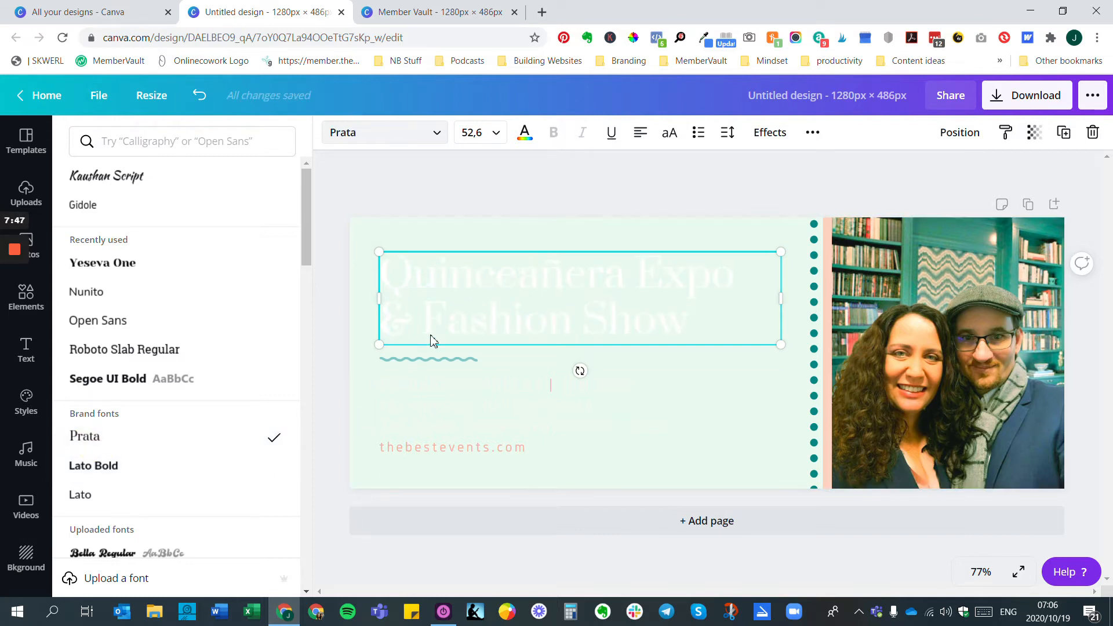
Set all of the heading text to the darkest green brand colour
click(695, 328)
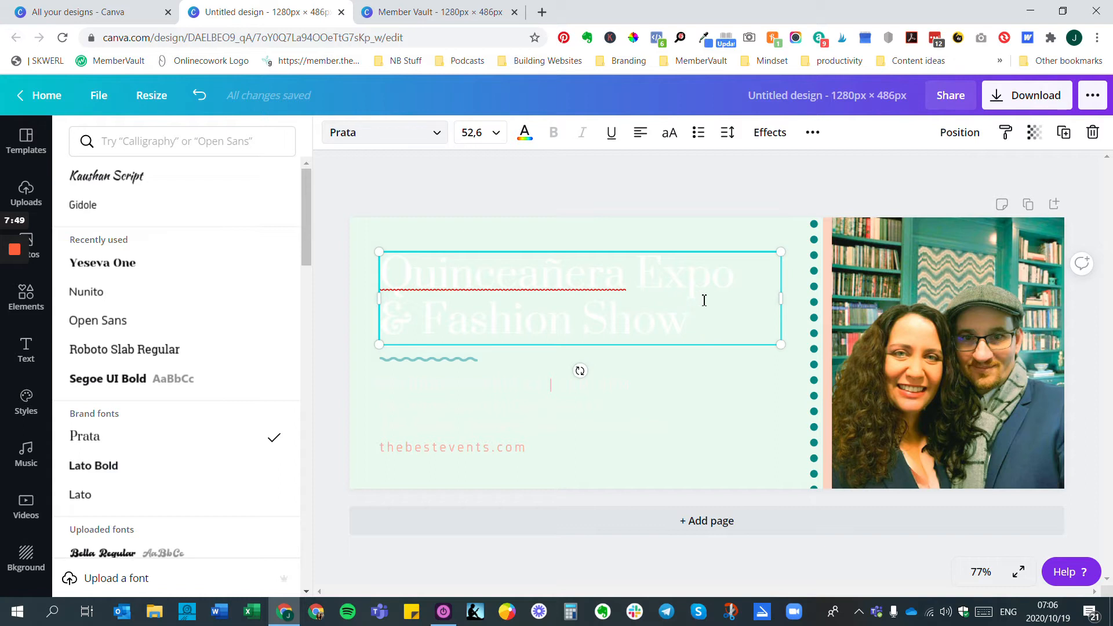
drag(698, 316, 377, 262)
click(525, 133)
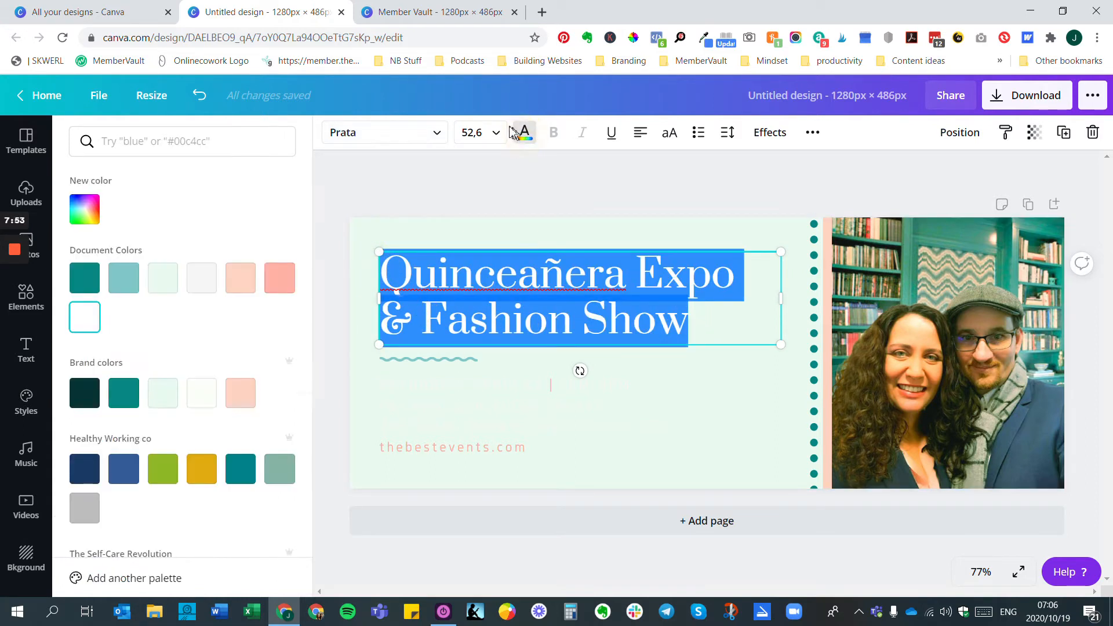
click(88, 395)
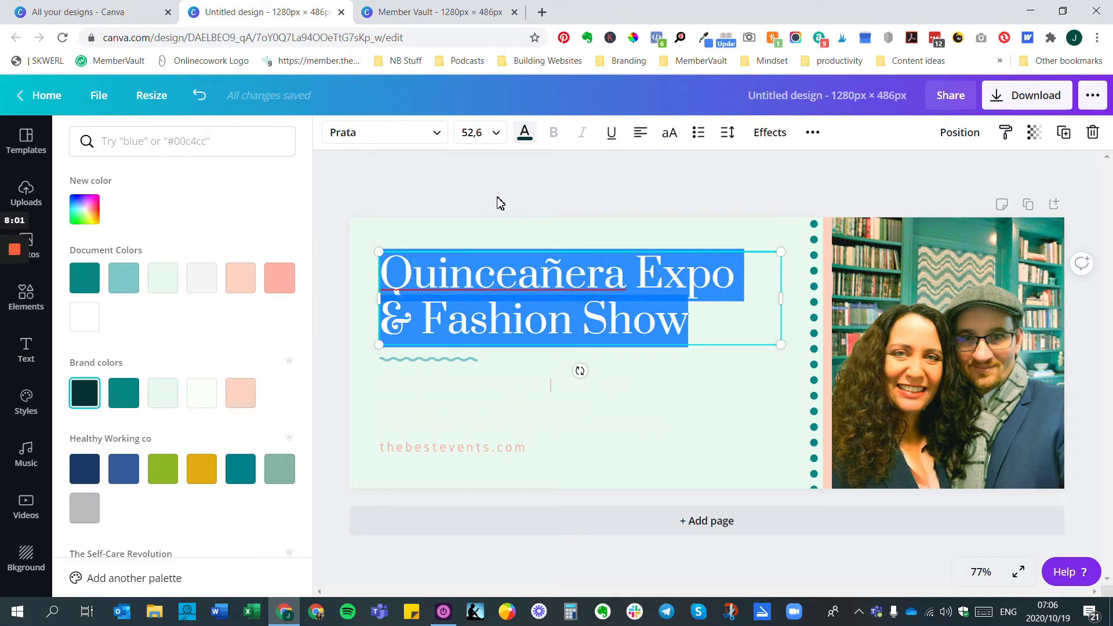
Replace the heading text with "Tech & Design Vault"
text(Free)
key(BackSpace)
key(BackSpace)
key(BackSpace)
key(BackSpace)
text(Tech & Design Vault)
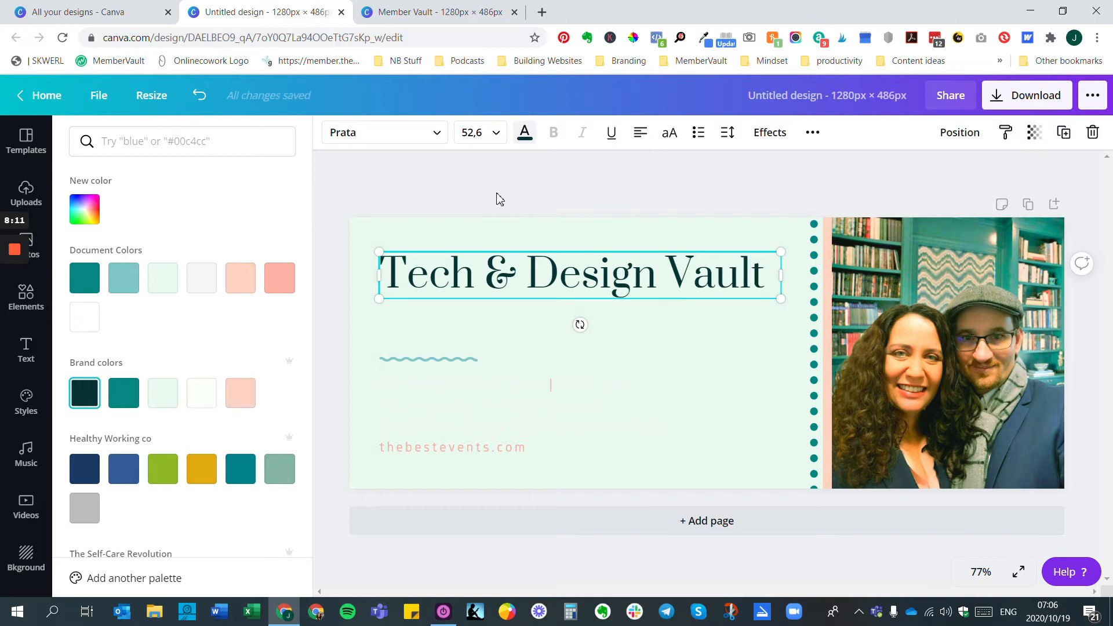
Move the wavy line and the "Tech & Design Vault" title lower on the banner
drag(460, 361, 471, 412)
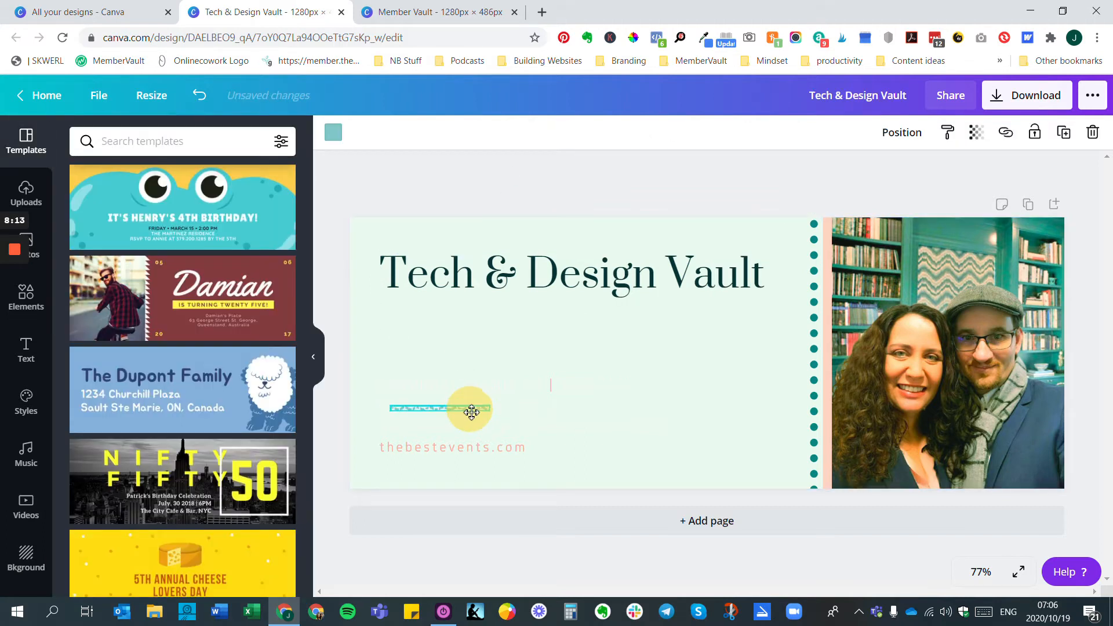
mouse_move(658, 273)
mouse_down()
mouse_move(679, 348)
mouse_move(668, 350)
mouse_move(674, 341)
mouse_up()
Delete the template's date line, the venue and website text block, and the wavy line below the title
click(552, 385)
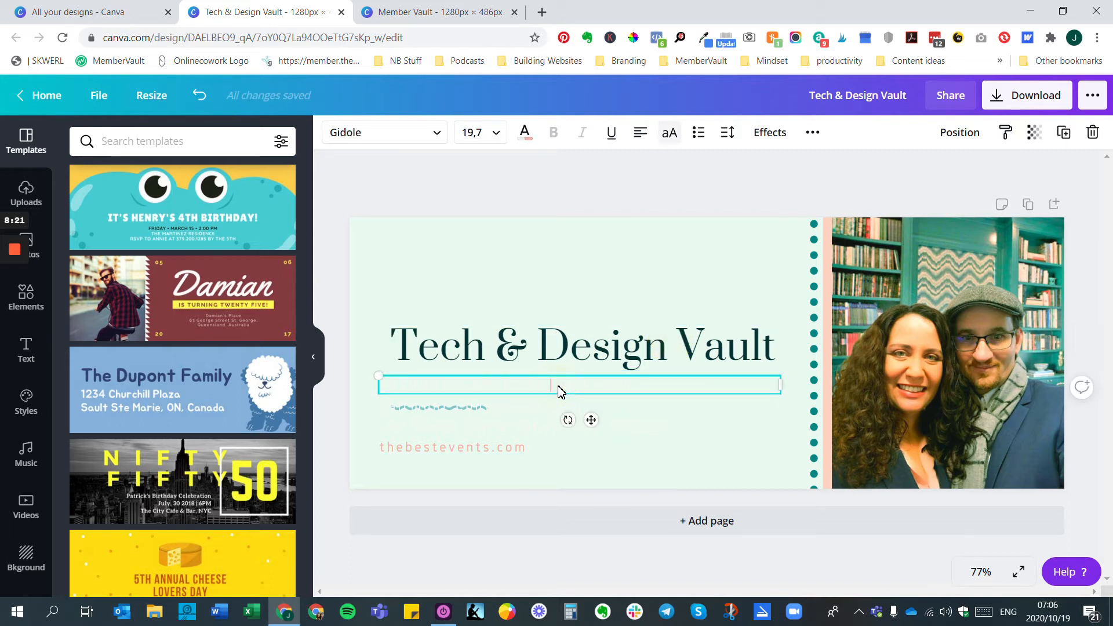
key(Escape)
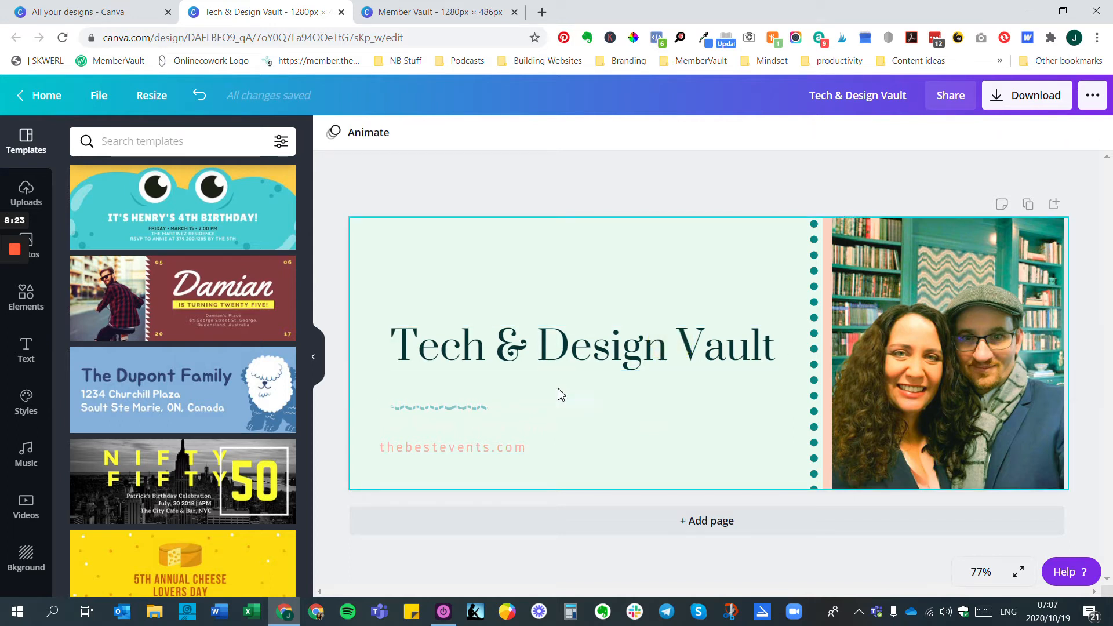
click(543, 417)
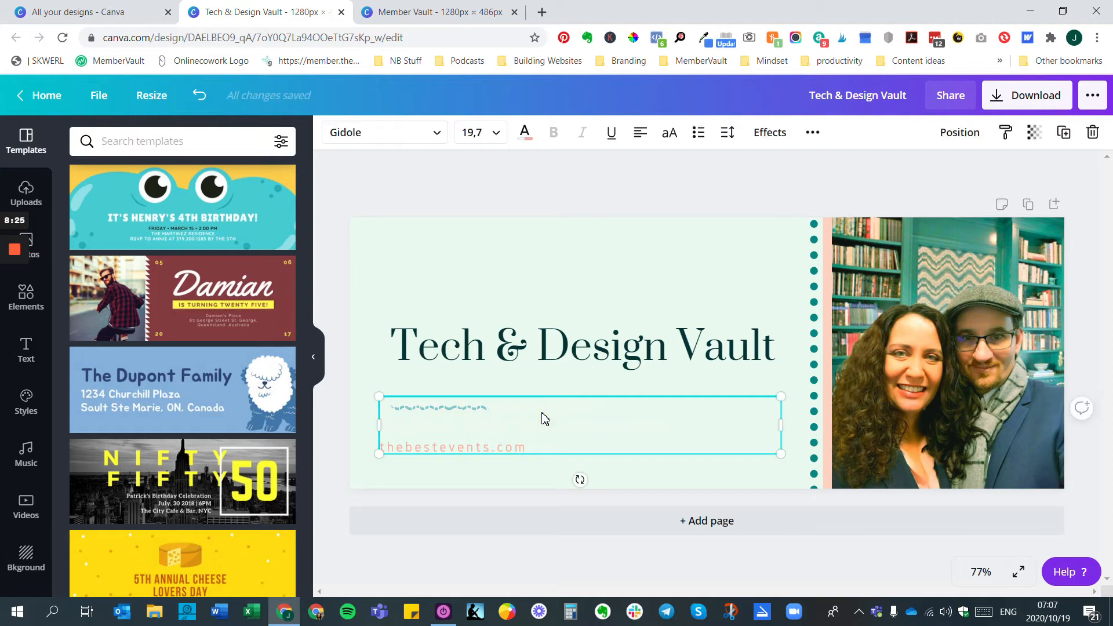
key(Delete)
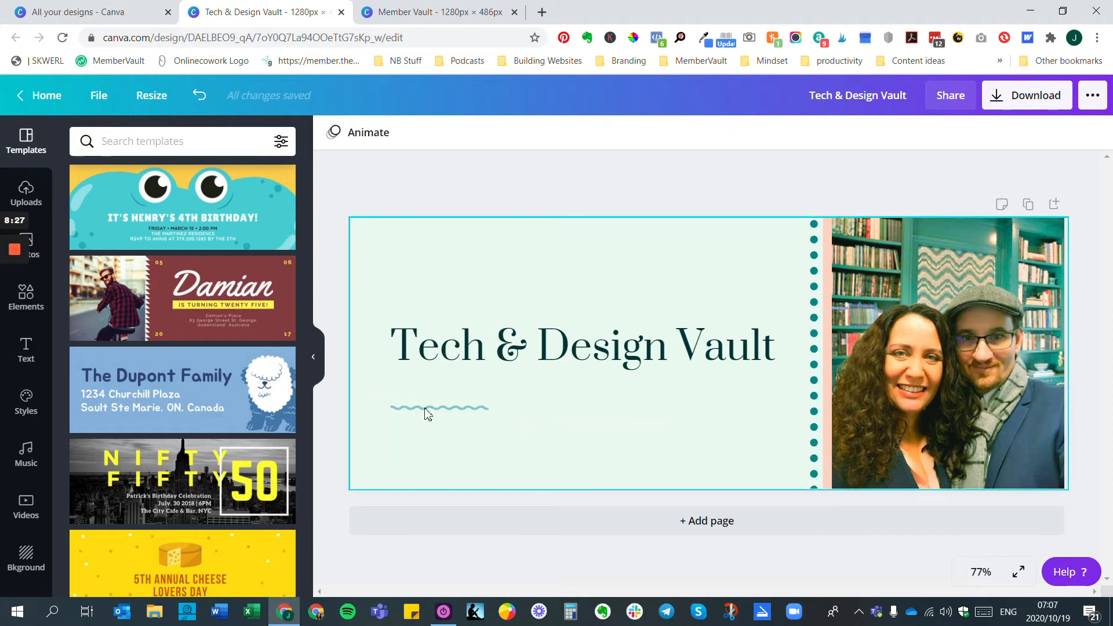
click(14, 308)
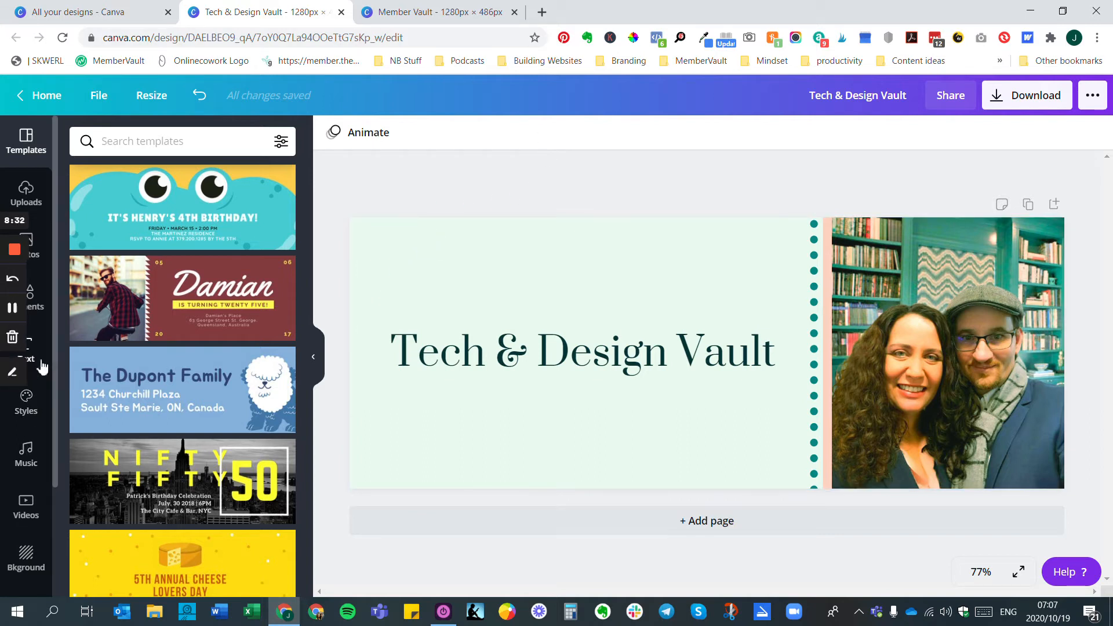
Add a subheading text box to the banner
mouse_move(27, 350)
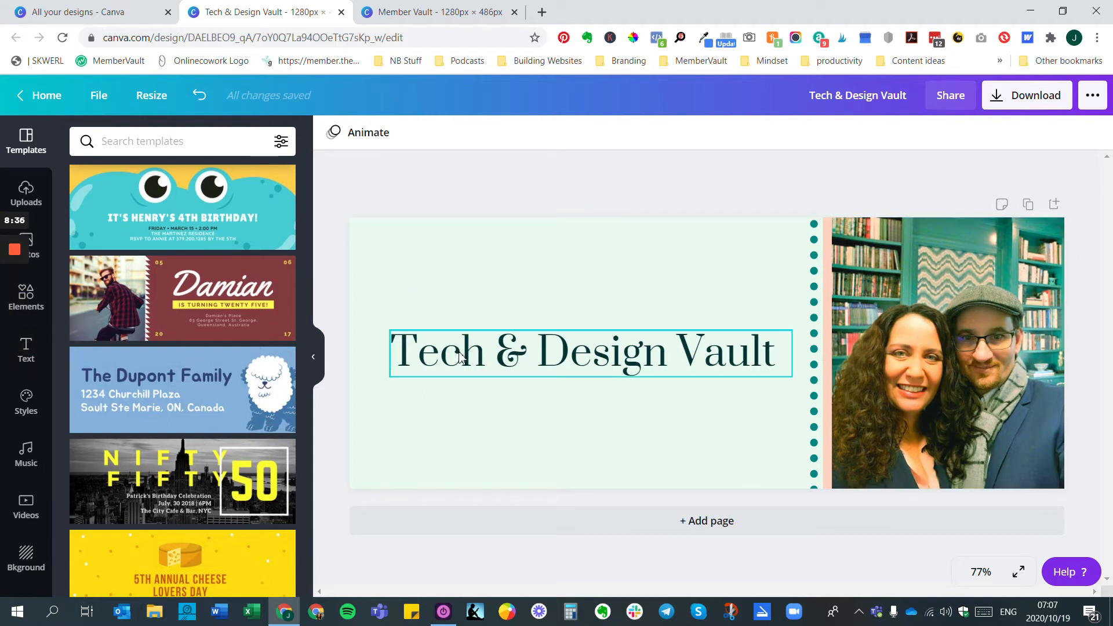
click(37, 363)
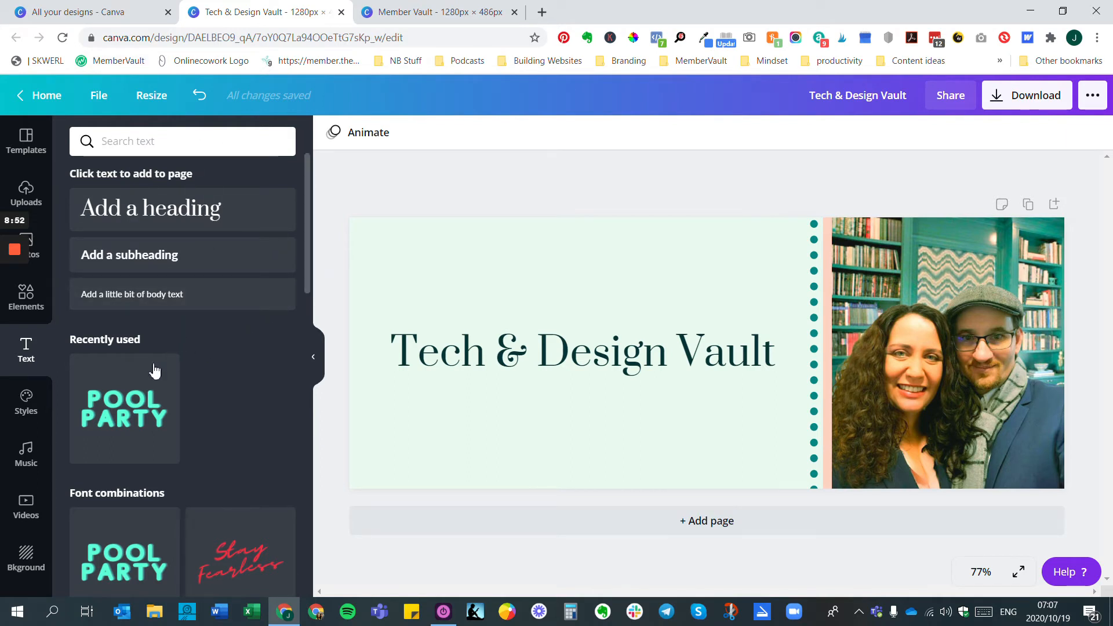
click(153, 260)
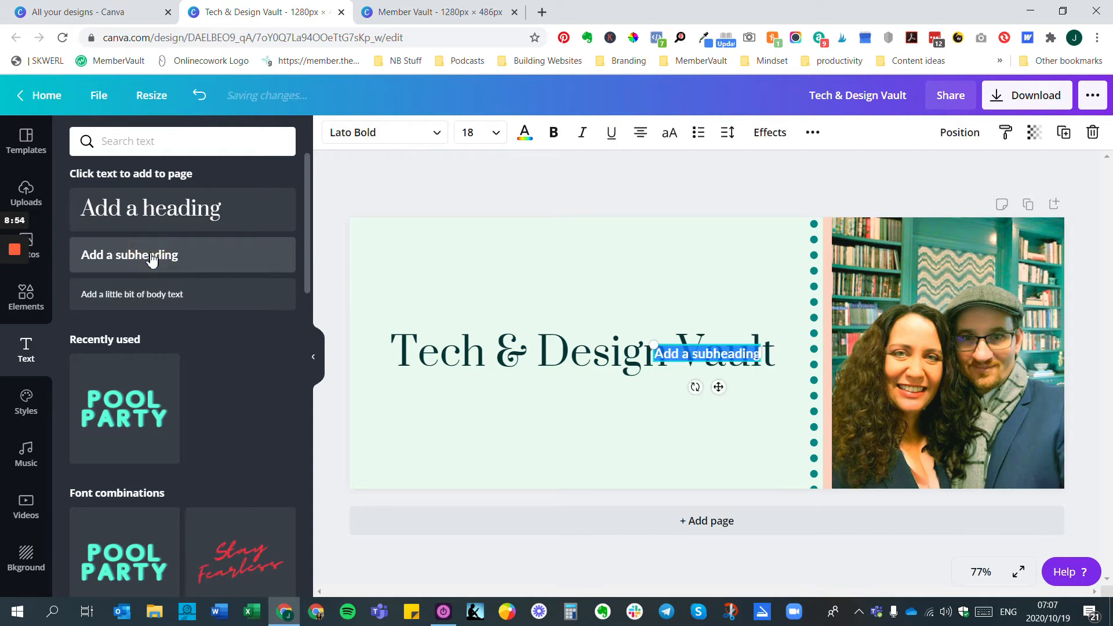
Move the new subheading above the "Tech & Design Vault" title and change its text to "For non techie membership & course creators"
drag(714, 346, 590, 243)
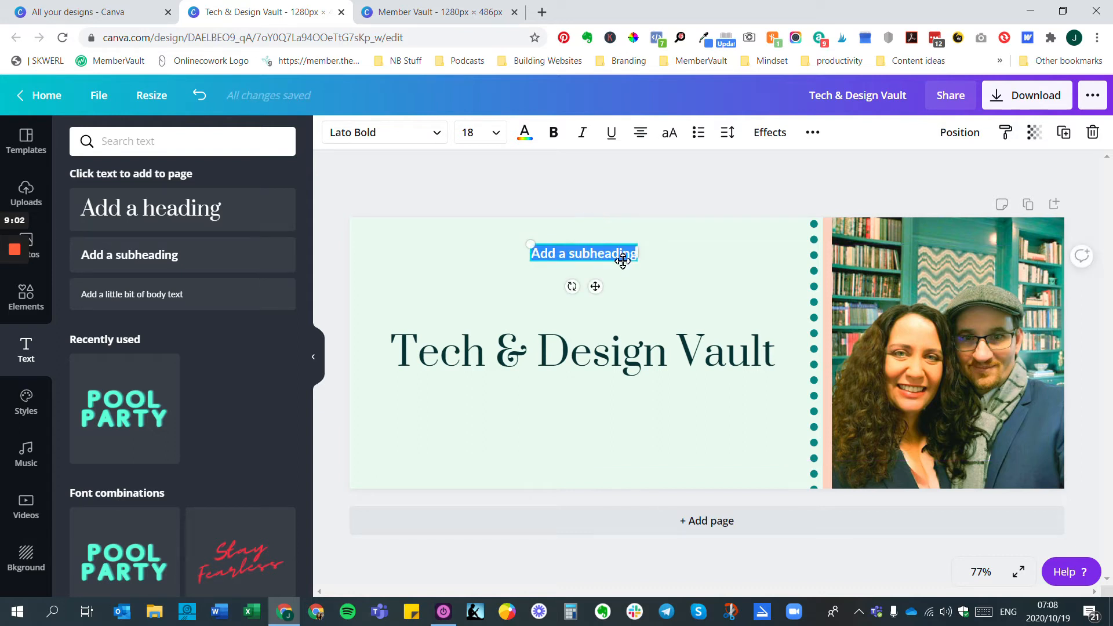
text(For non techie)
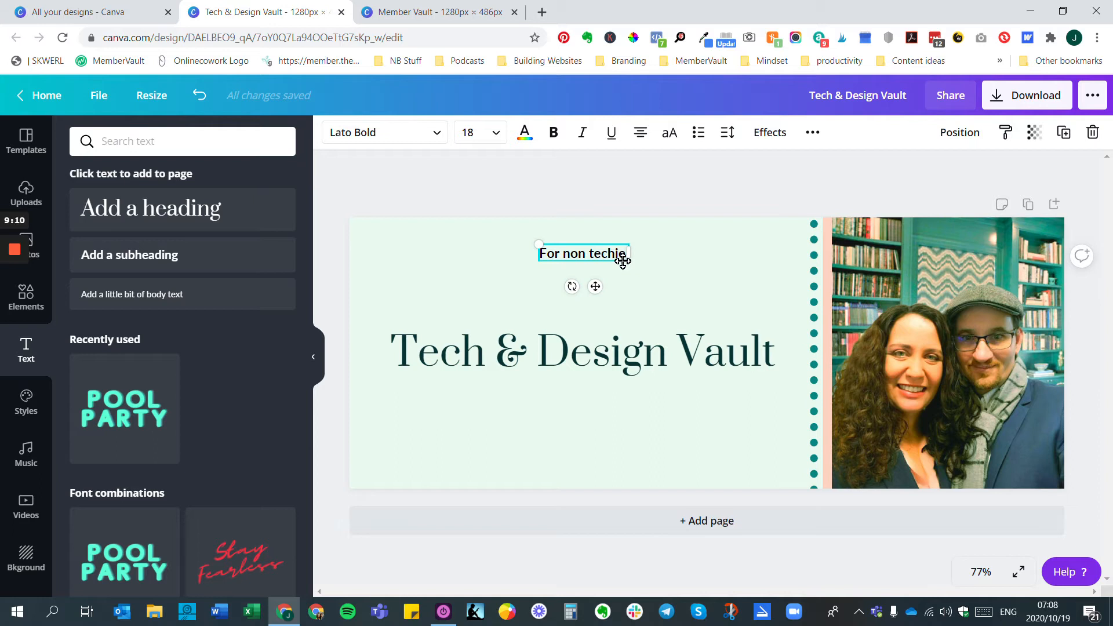
text( m)
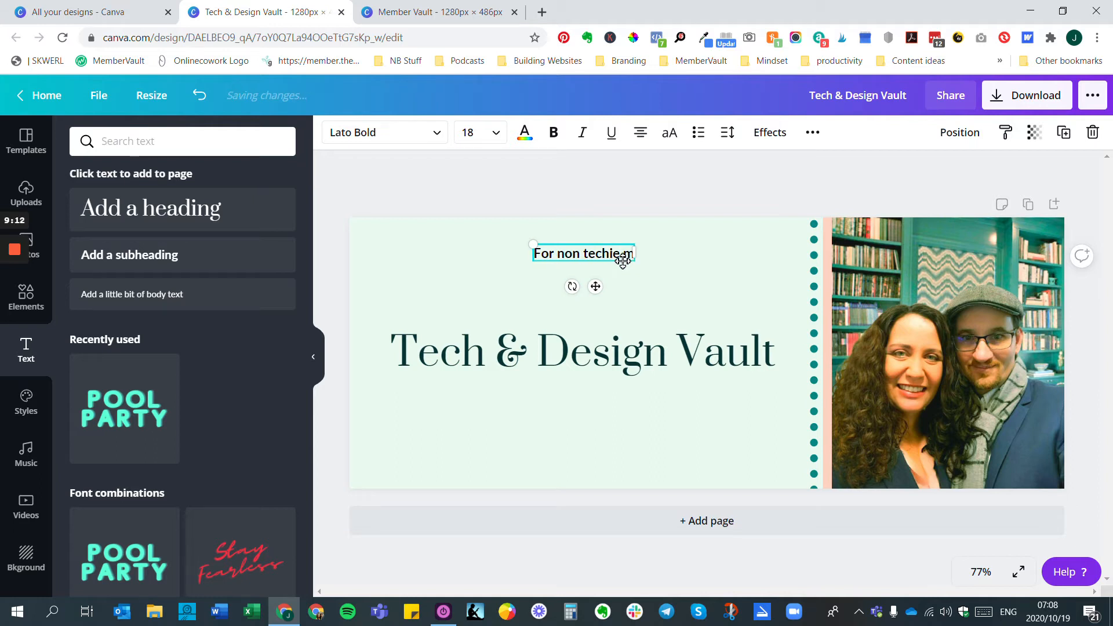
text(embership)
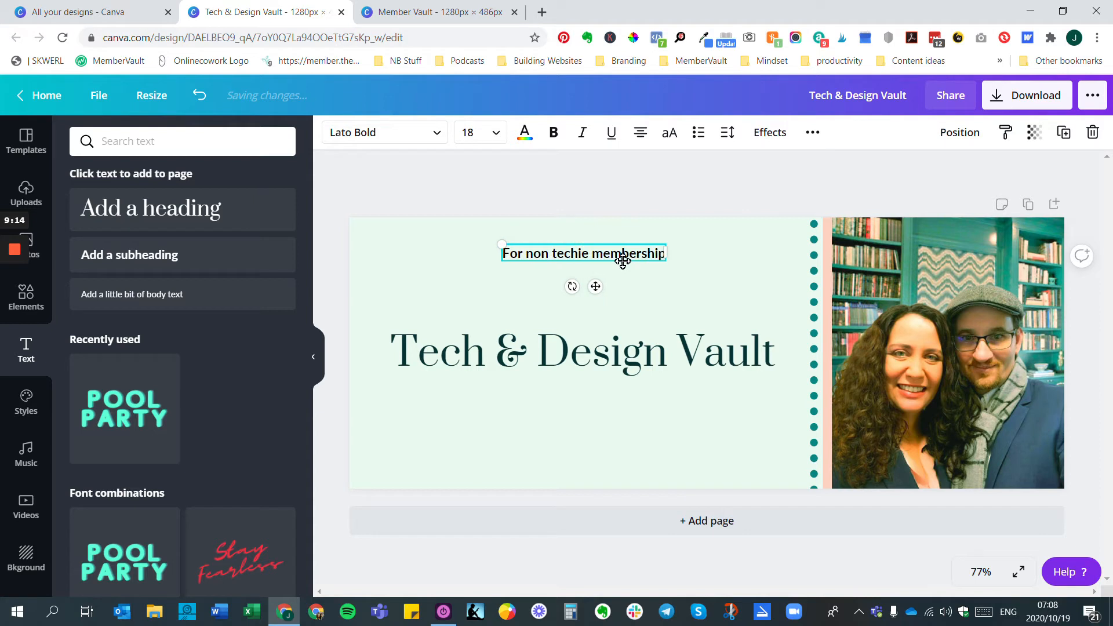
text( & cour)
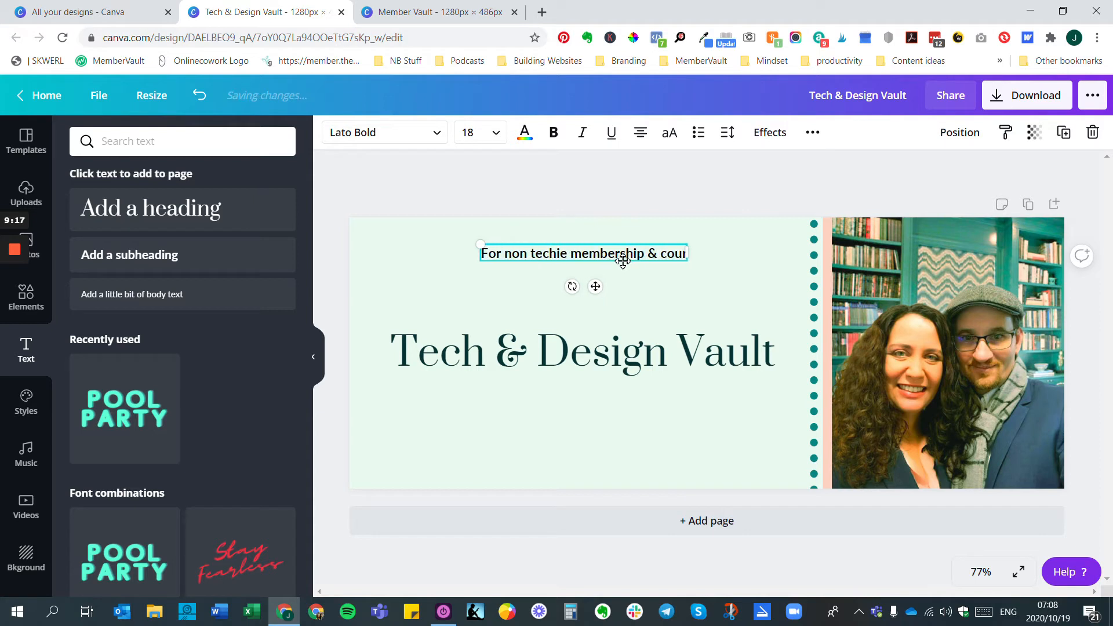
text(se creators)
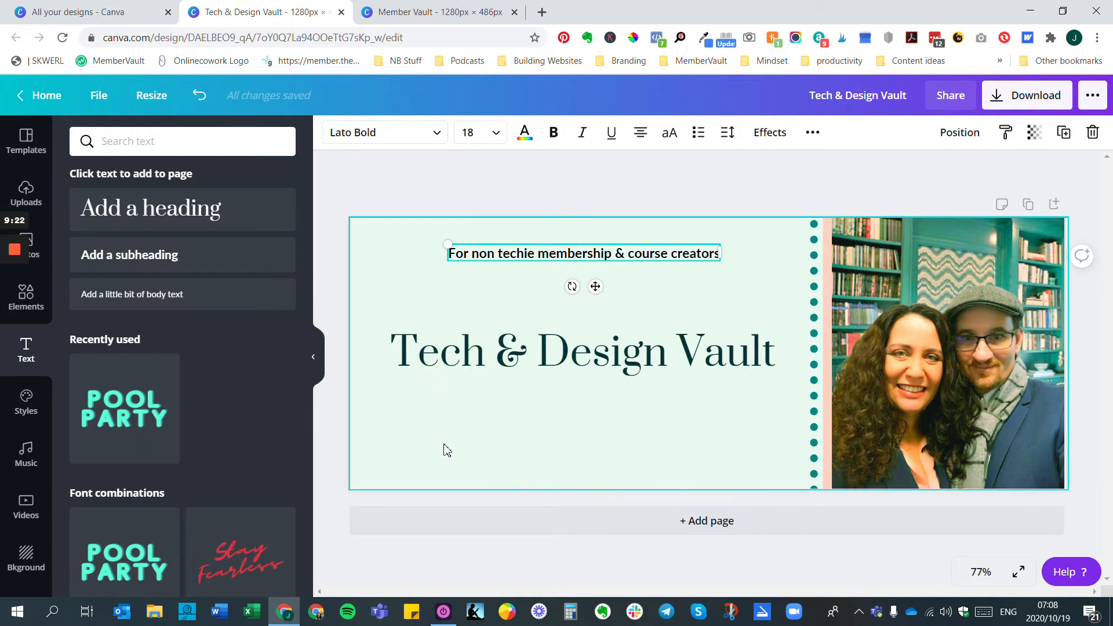
Add another subheading text box reading "FREE" centred below the title and set its font size to 32
click(164, 256)
click(612, 274)
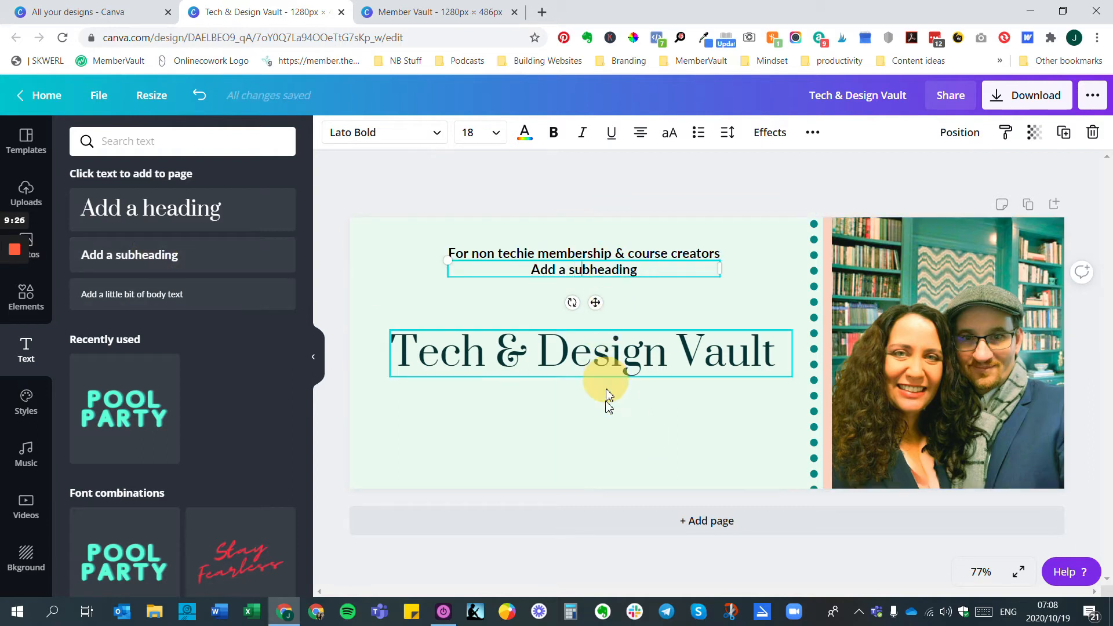
drag(580, 259, 579, 438)
drag(650, 448, 521, 441)
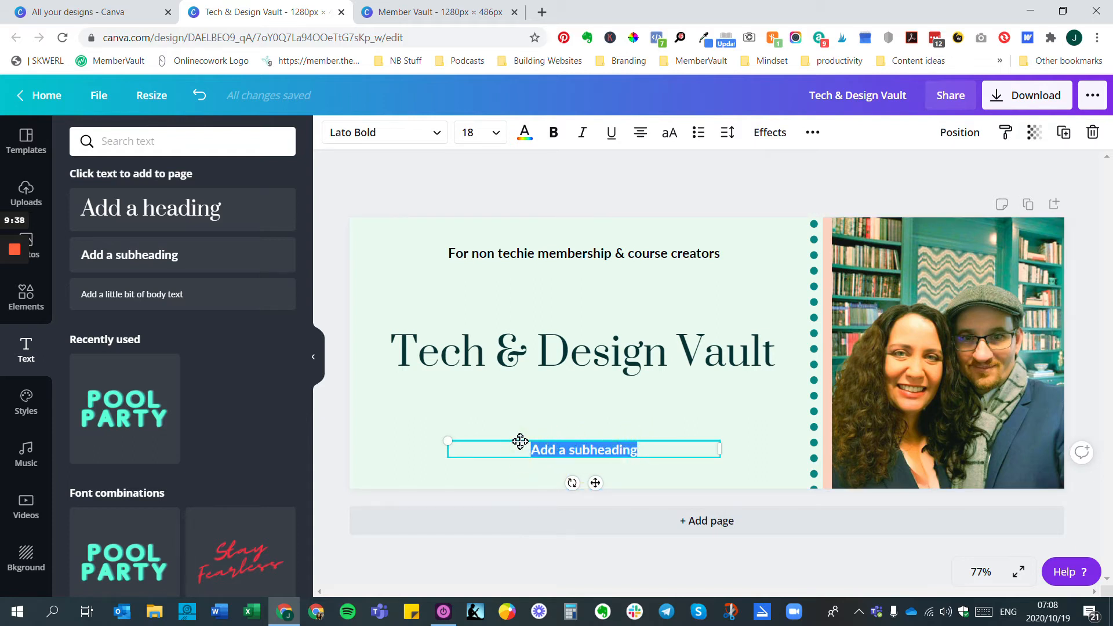
text(FREE)
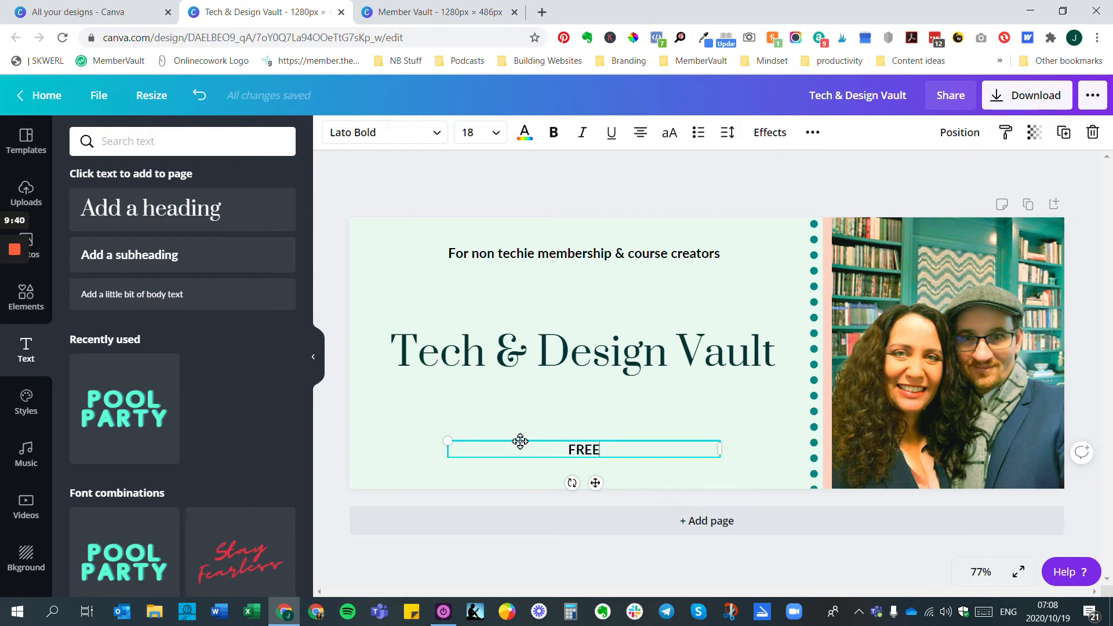
click(617, 440)
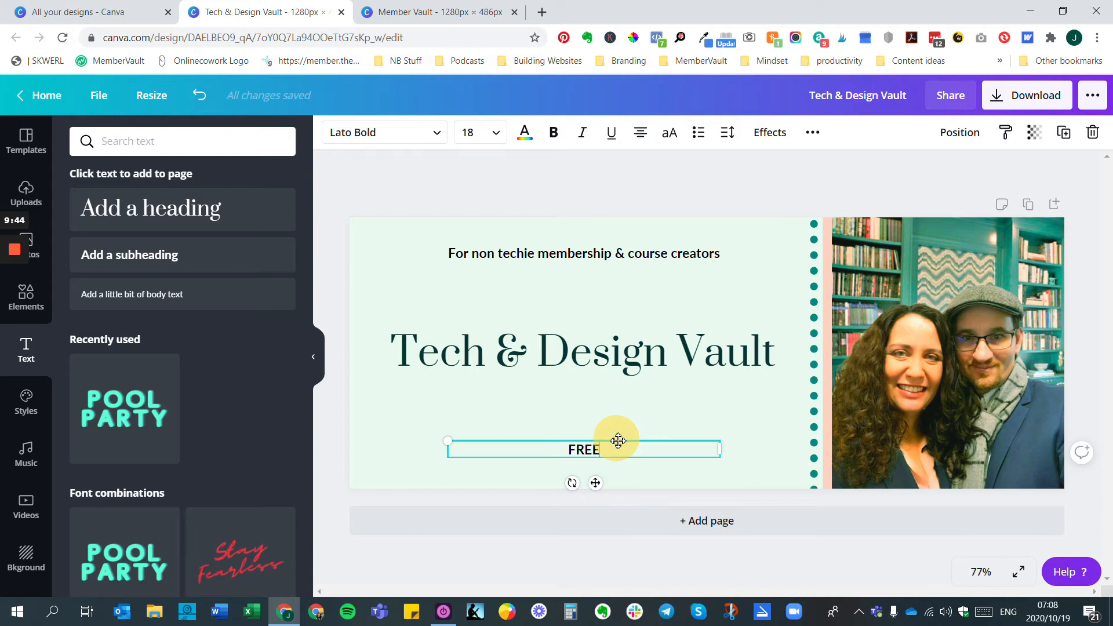
drag(619, 441, 613, 438)
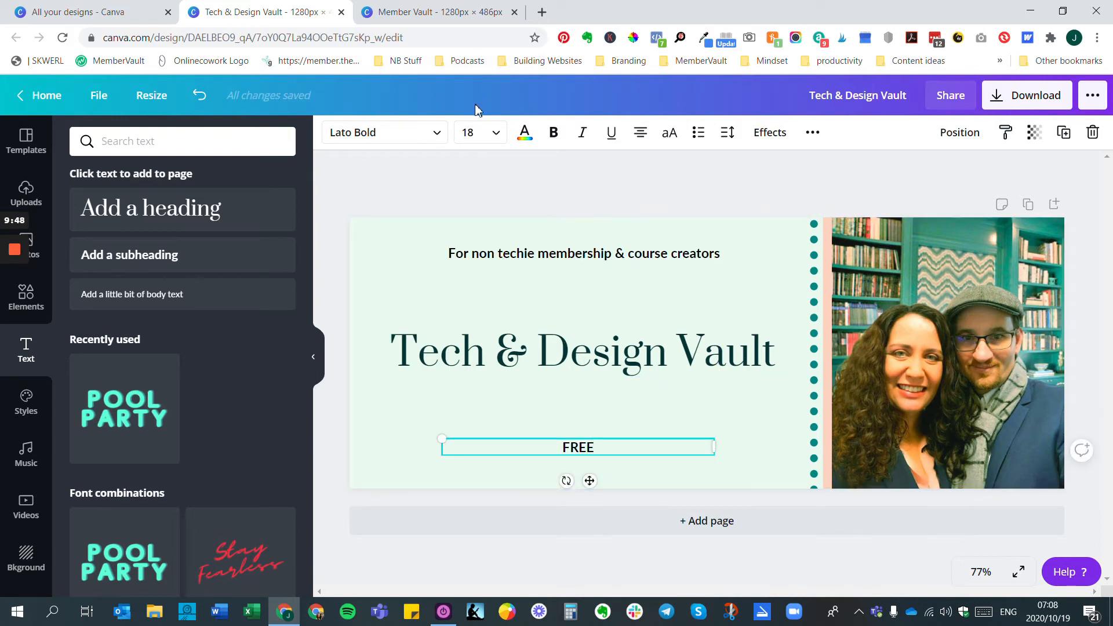
click(496, 131)
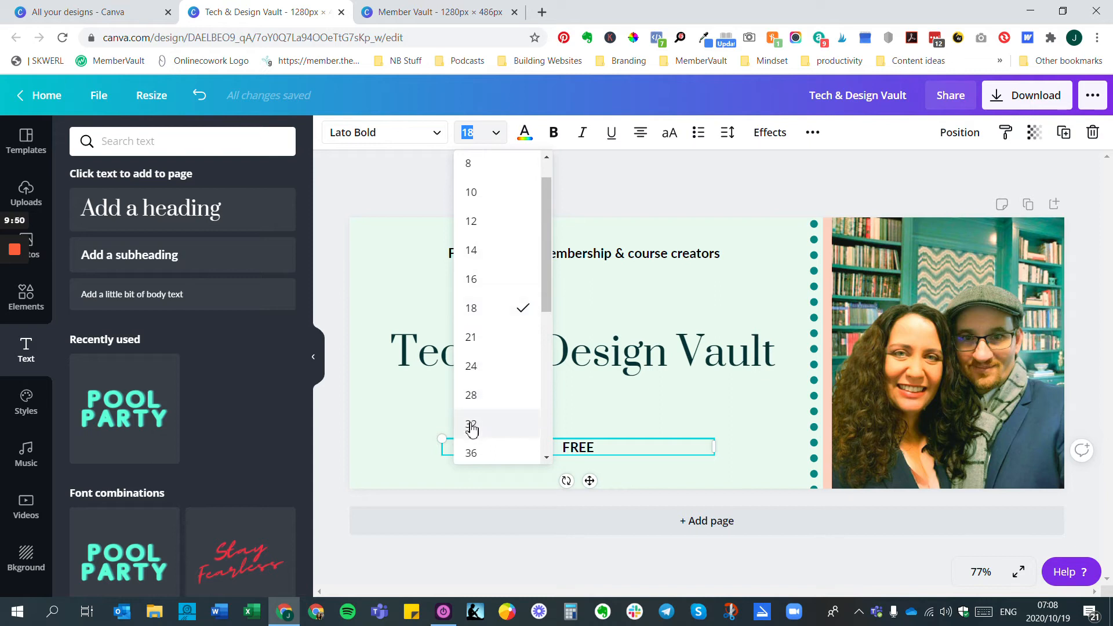
click(473, 431)
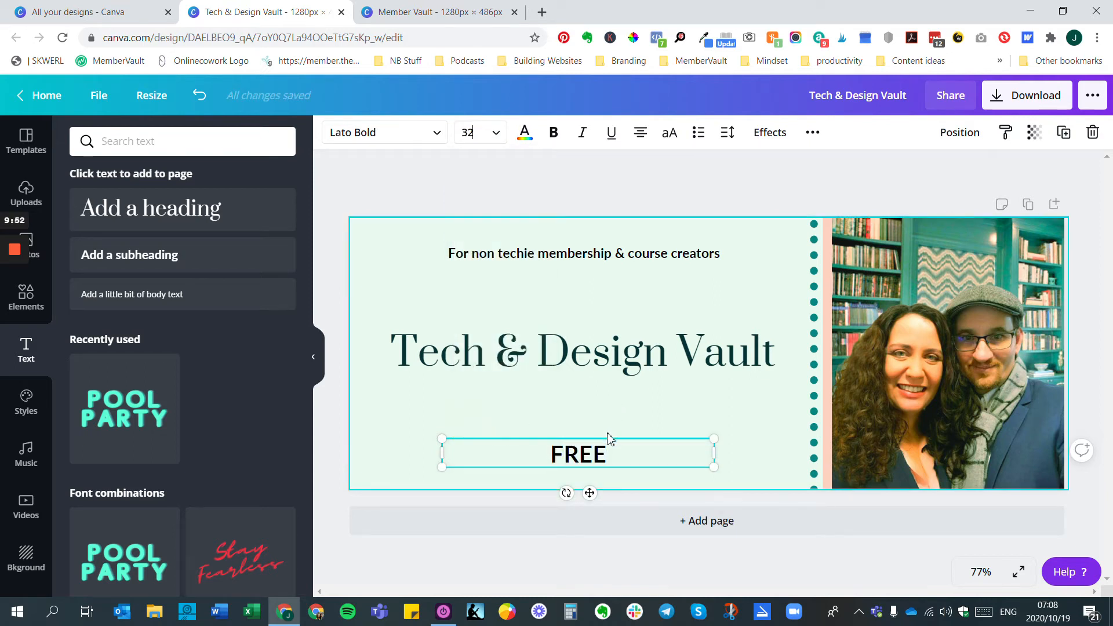
Tilt the "FREE" text so it slopes upward and move it to the banner's upper-left corner
drag(614, 437, 611, 414)
drag(550, 469, 586, 462)
double_click(580, 415)
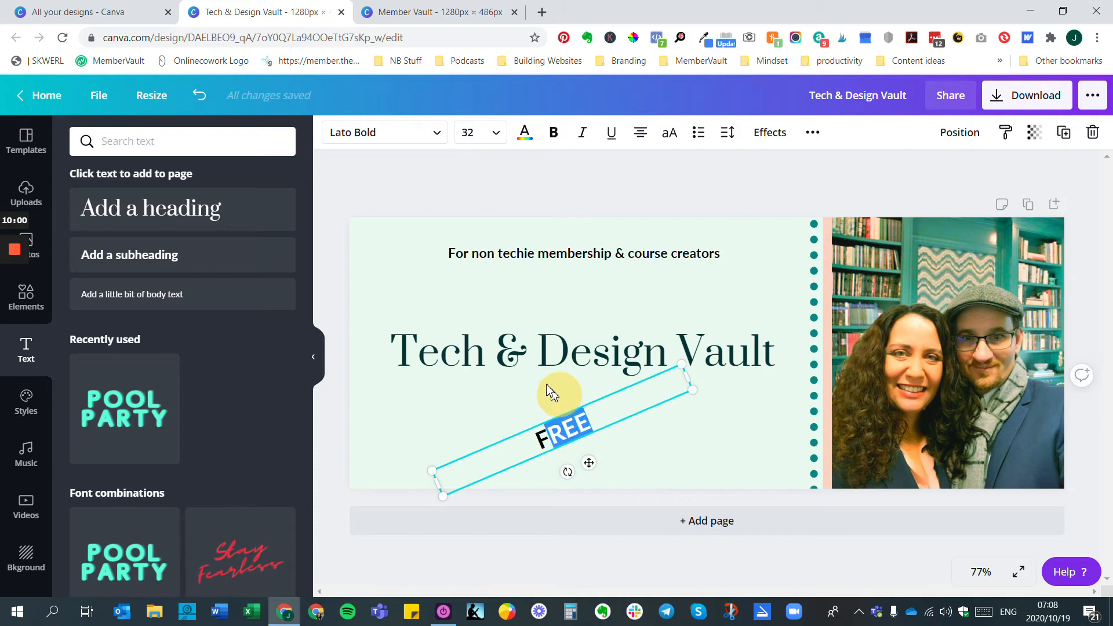
click(675, 437)
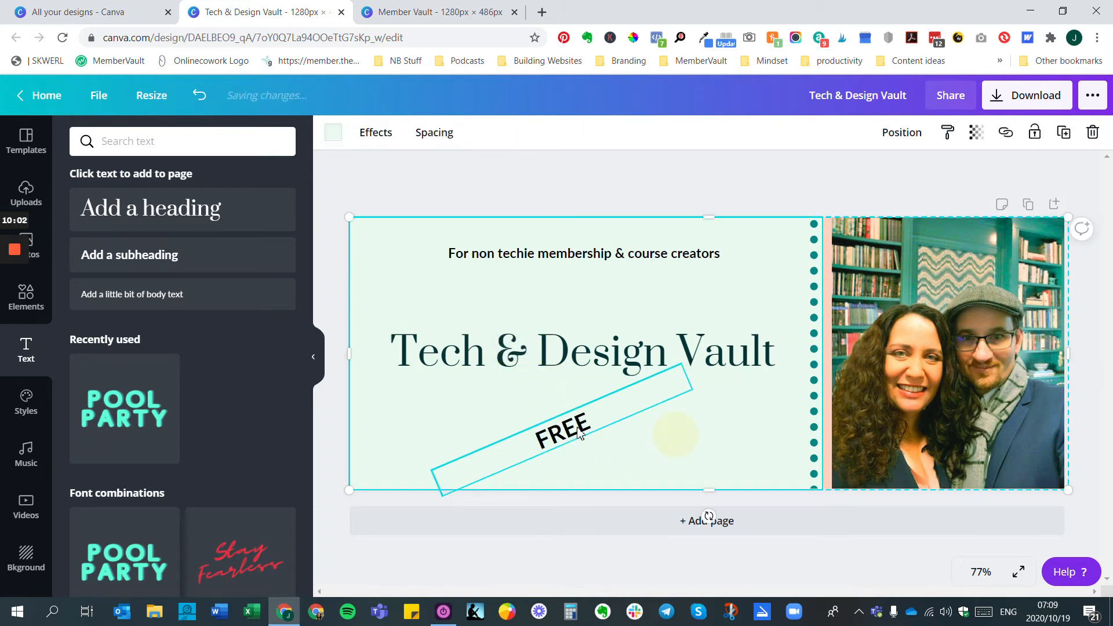
drag(573, 436, 404, 258)
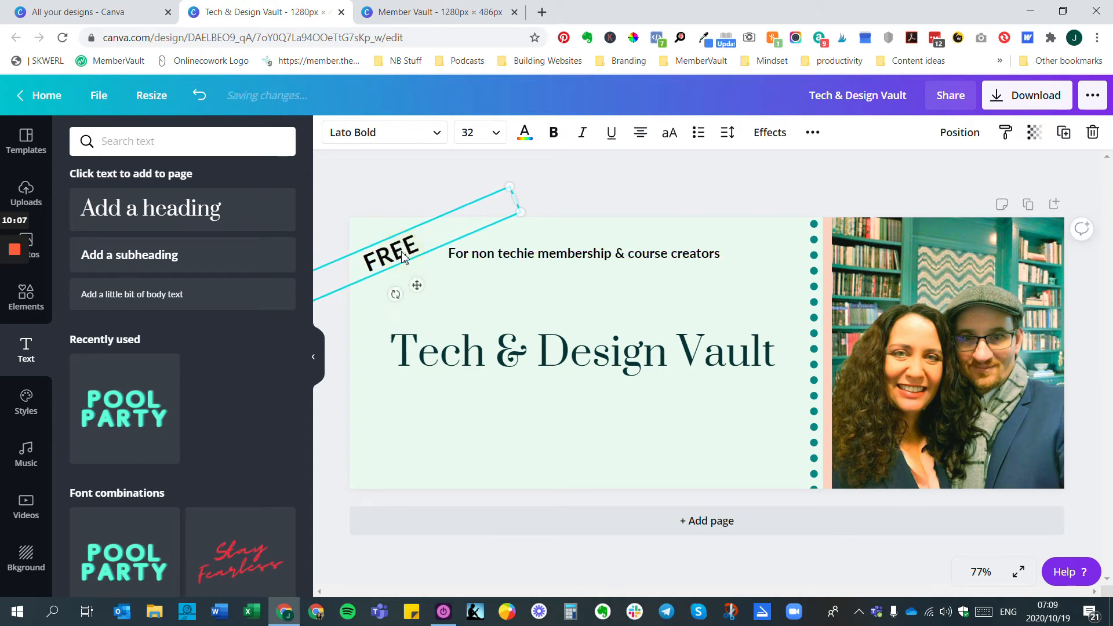
click(618, 189)
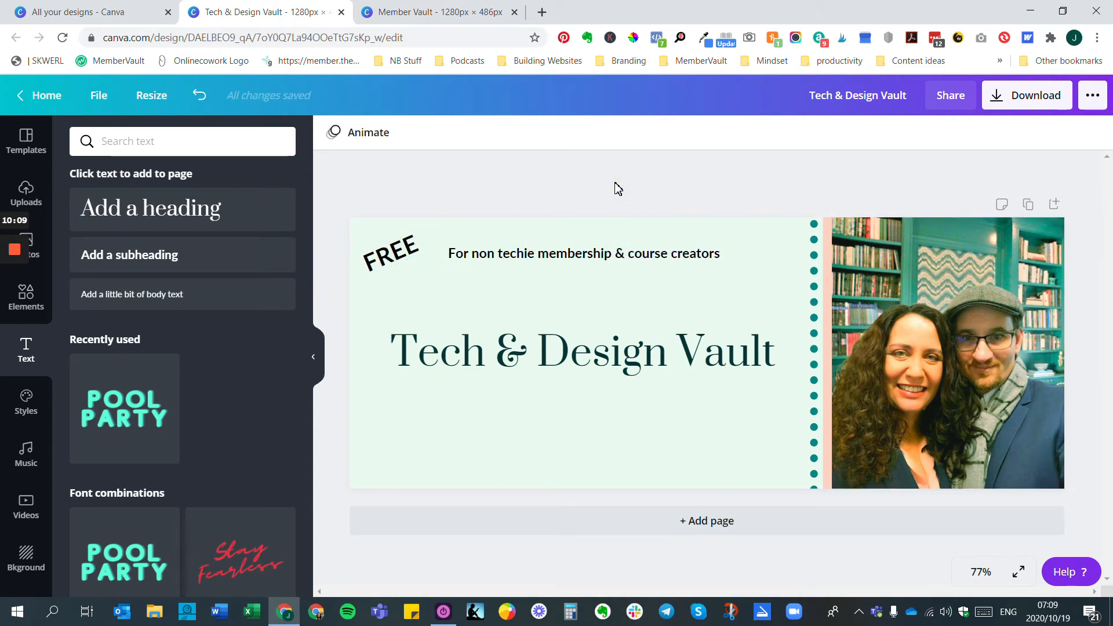
Move the "For non techie membership & course creators" line down to sit just above the "Tech & Design Vault" title
click(624, 259)
drag(623, 258, 618, 313)
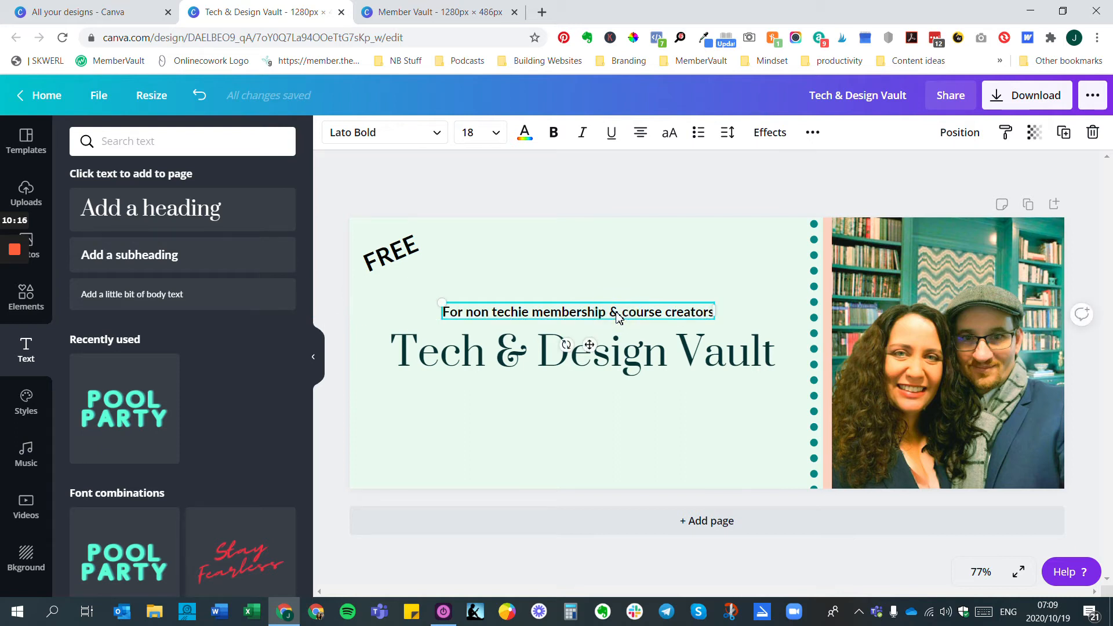
click(15, 307)
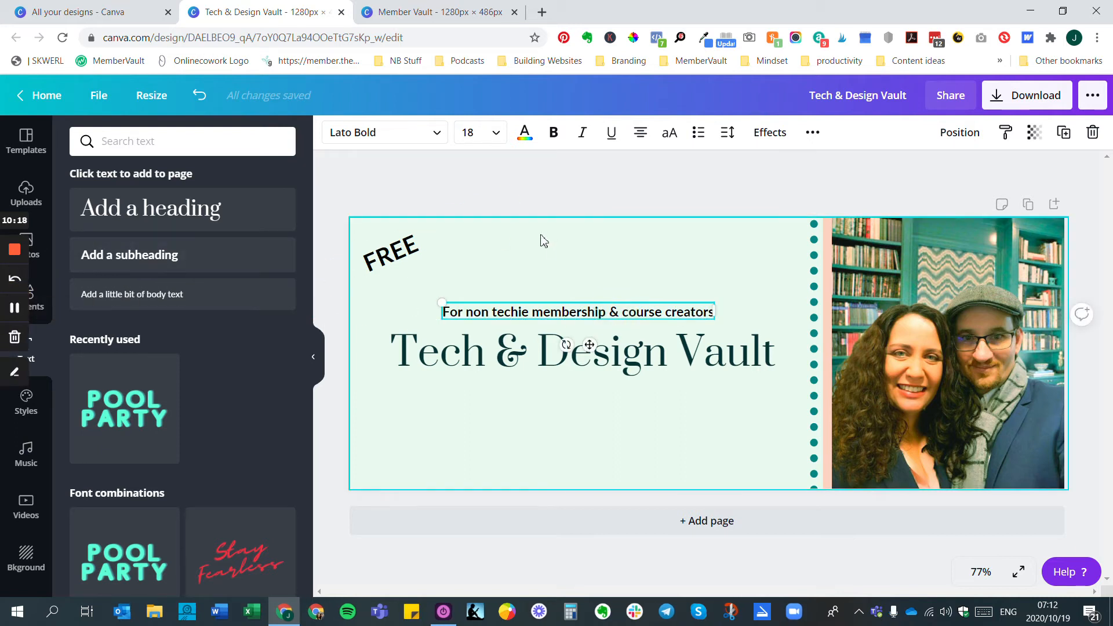
Set the "FREE" text's font size to 42 and tilt it slightly steeper in the banner's corner
click(418, 247)
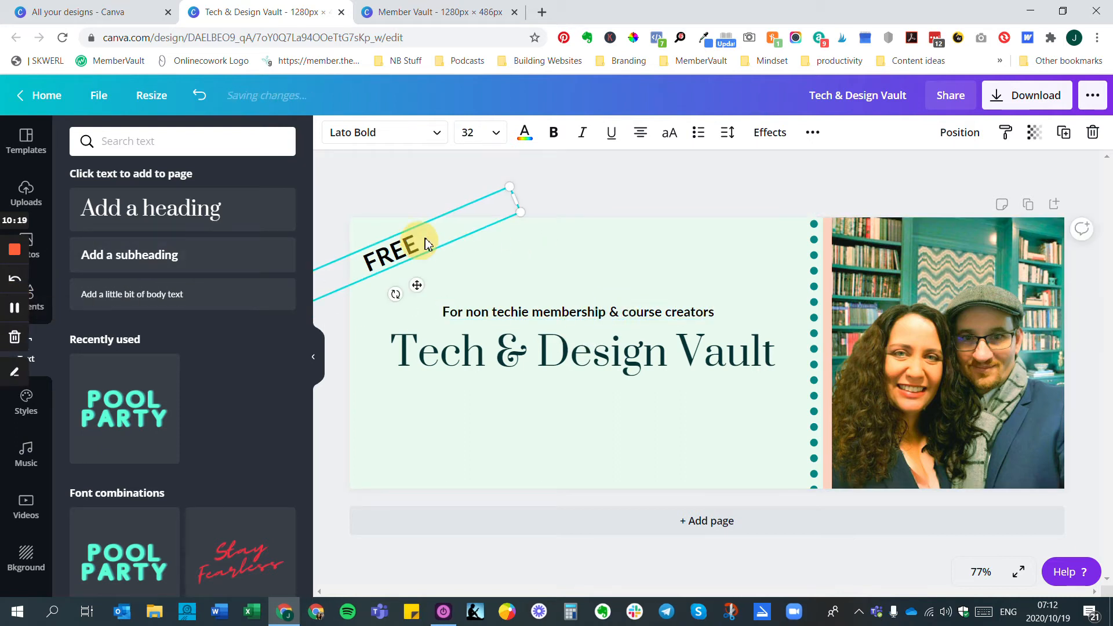
click(498, 136)
click(486, 367)
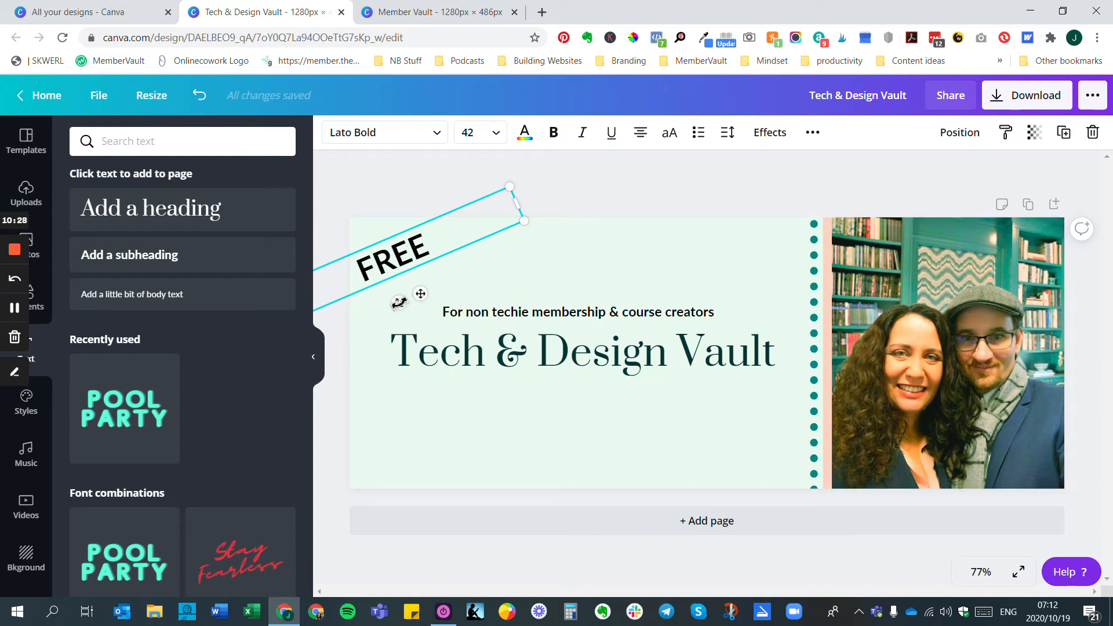
drag(400, 303, 405, 305)
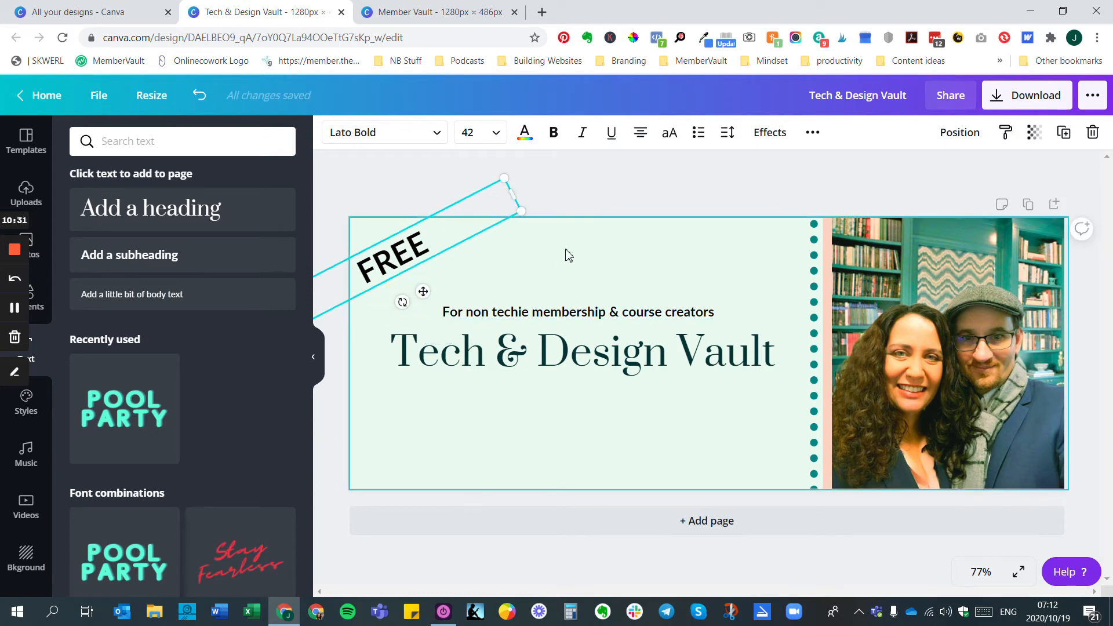
click(575, 191)
drag(408, 246, 409, 243)
click(587, 196)
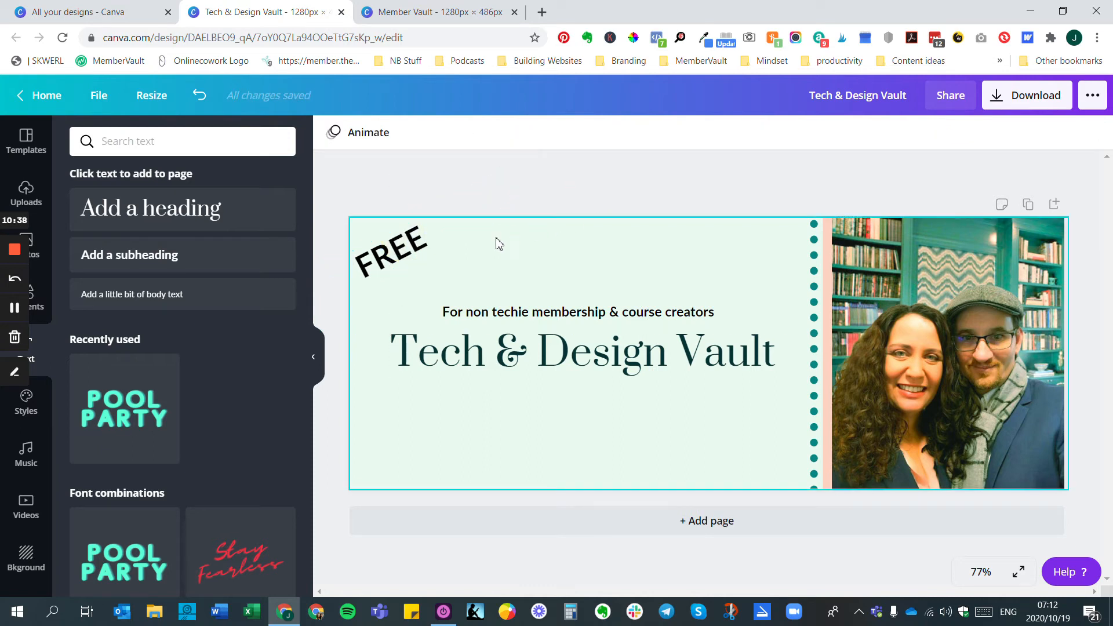
Rotate the "FREE" text back to horizontal and move it to the top centre, above the subheading line
click(411, 246)
drag(405, 300, 379, 301)
click(409, 253)
drag(456, 246, 587, 243)
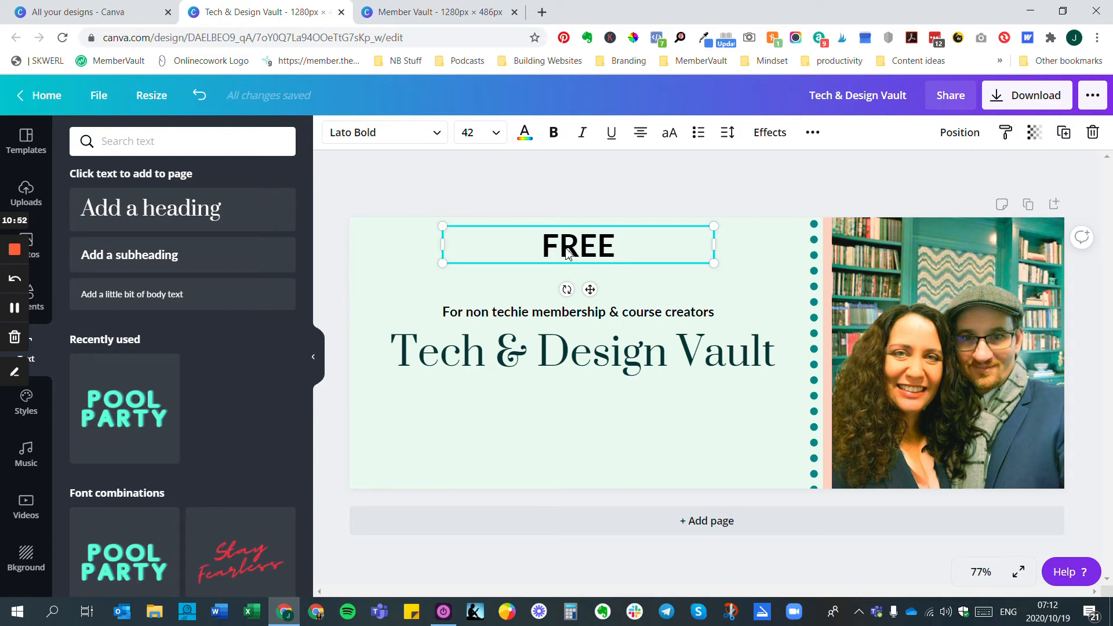
Widen the "FREE" text's letter spacing to about 108 and move it slightly lower
click(728, 135)
drag(822, 187, 830, 180)
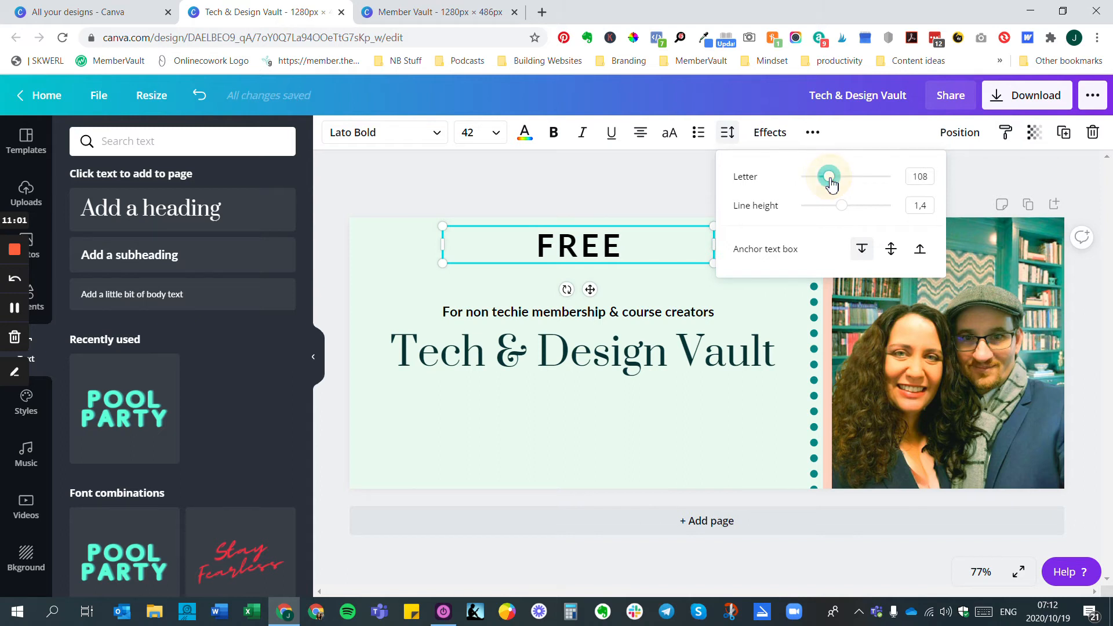
click(683, 195)
drag(589, 246, 596, 263)
click(666, 188)
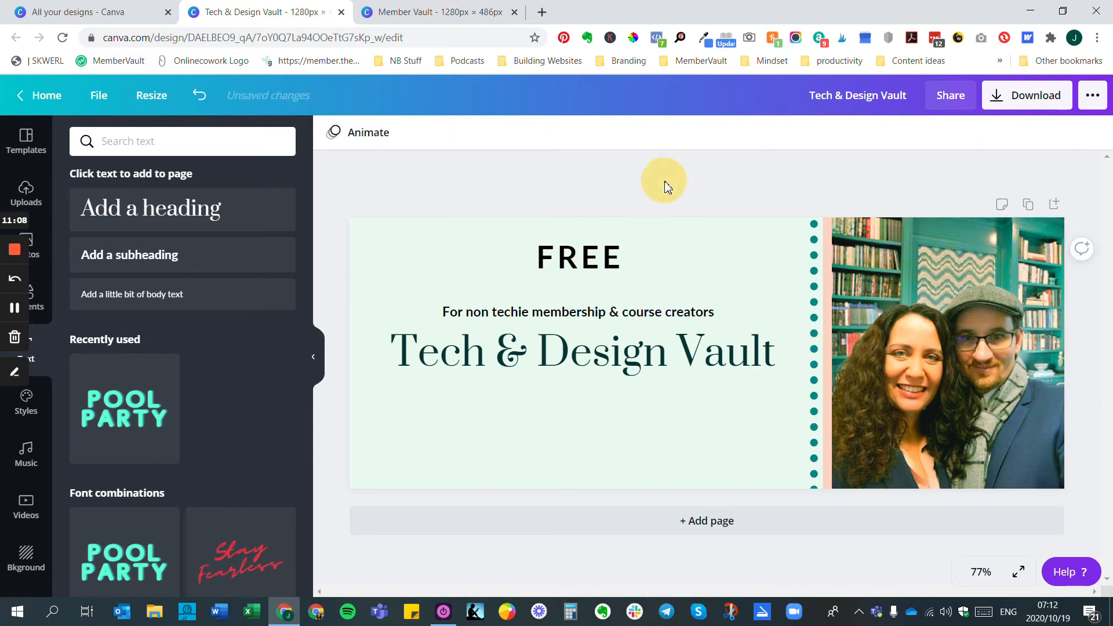
Recolour the "FREE" text and the "For non techie membership & course creators" line in the dark green brand colour
click(602, 266)
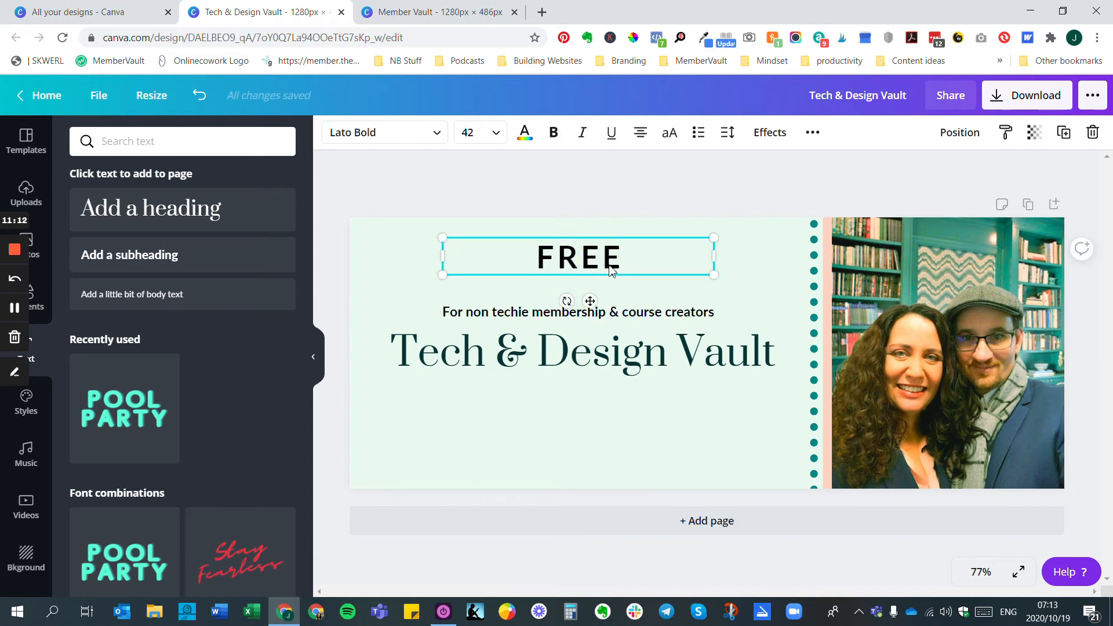
click(525, 133)
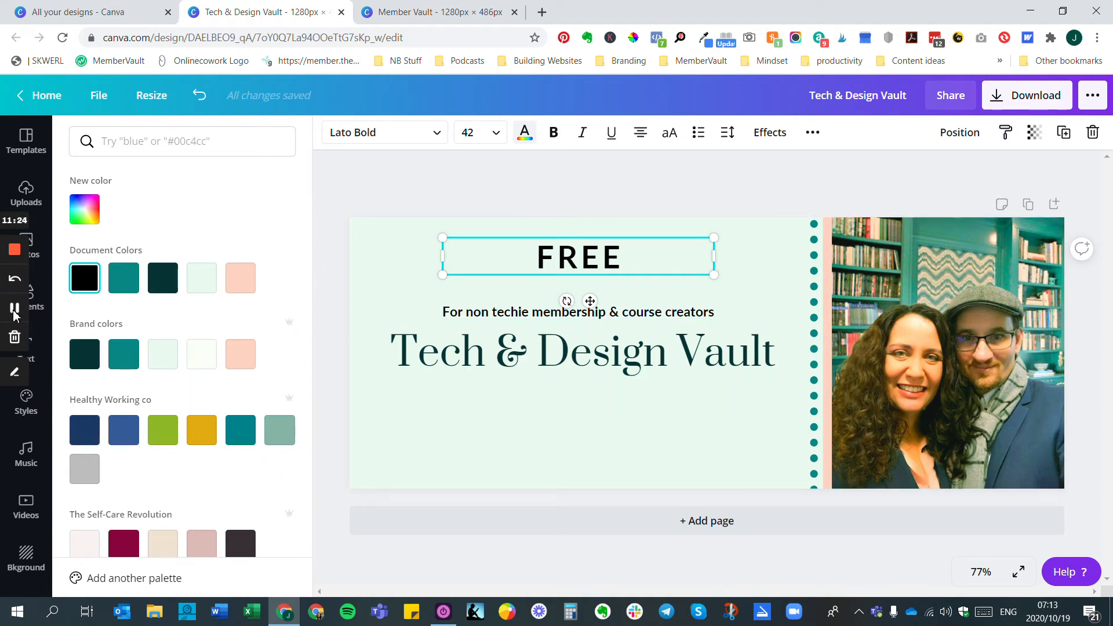
key(Tab)
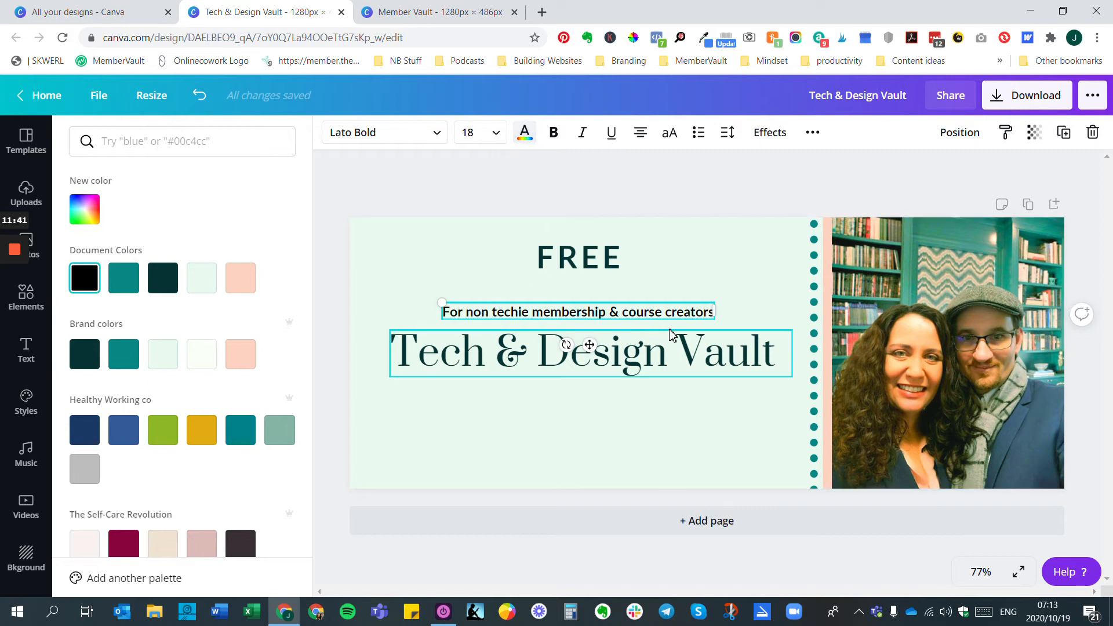
click(87, 360)
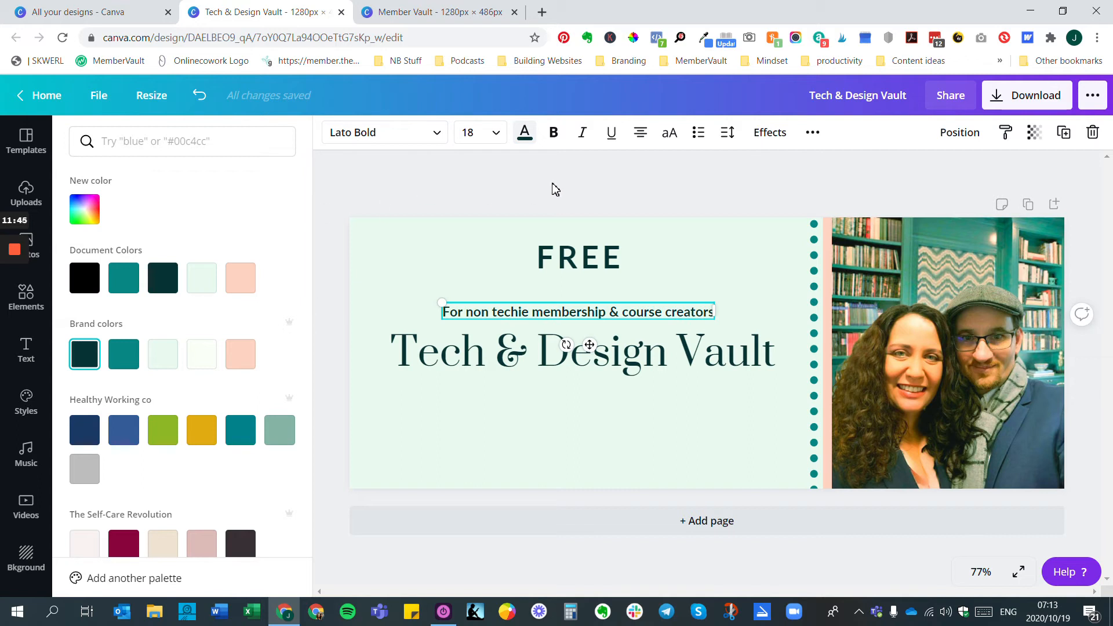
click(633, 186)
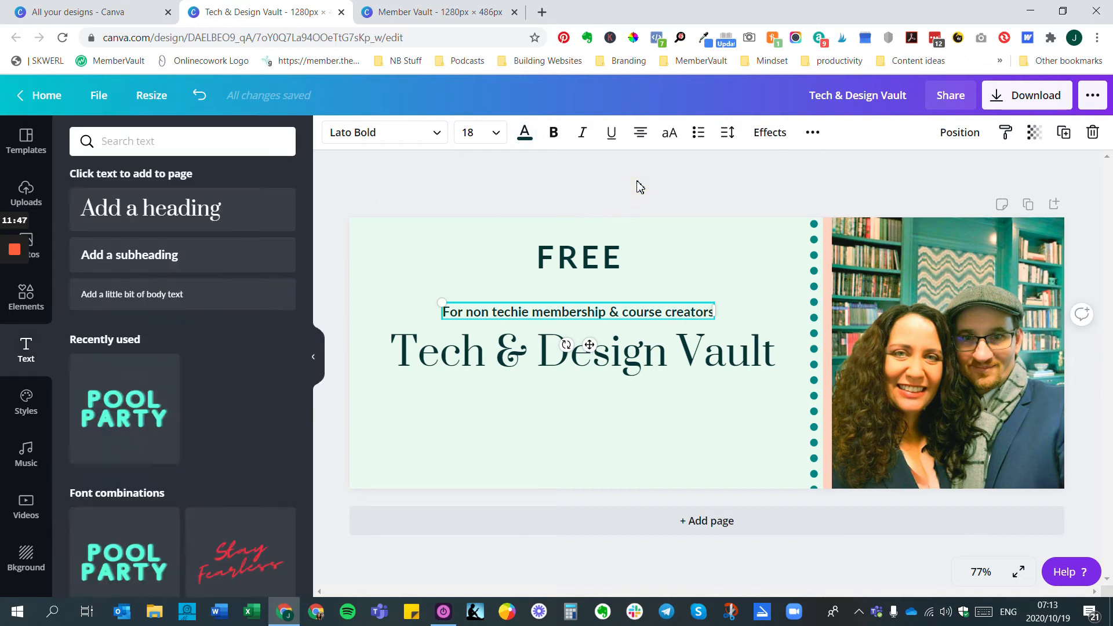
click(635, 186)
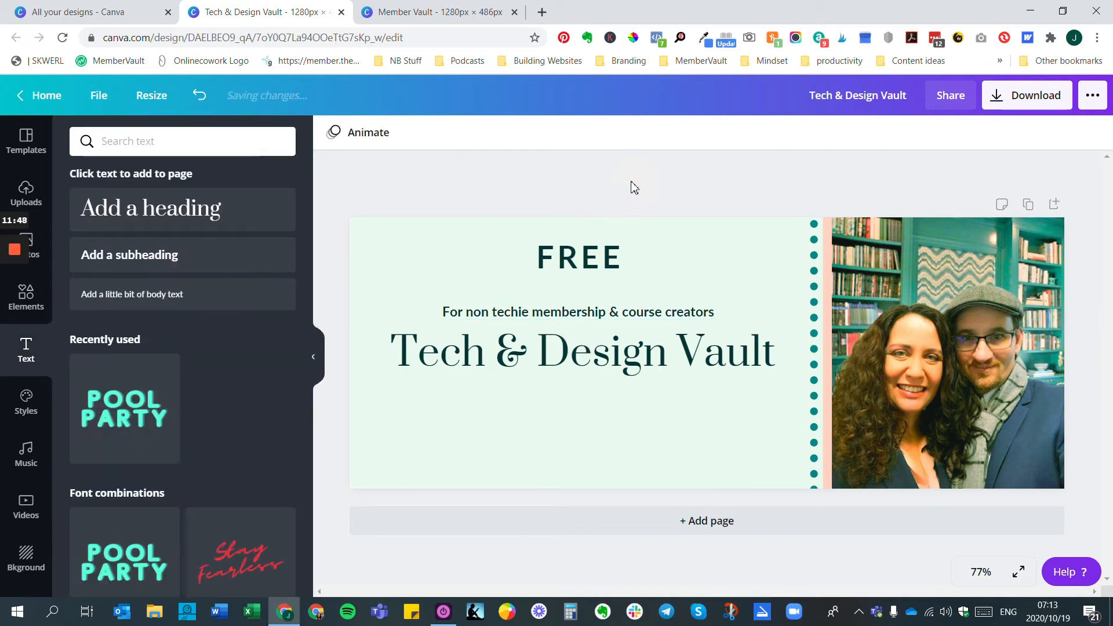
Tilt the "FREE" text diagonally upward and place it in the banner's upper-left corner
click(574, 258)
drag(575, 297, 393, 256)
click(595, 201)
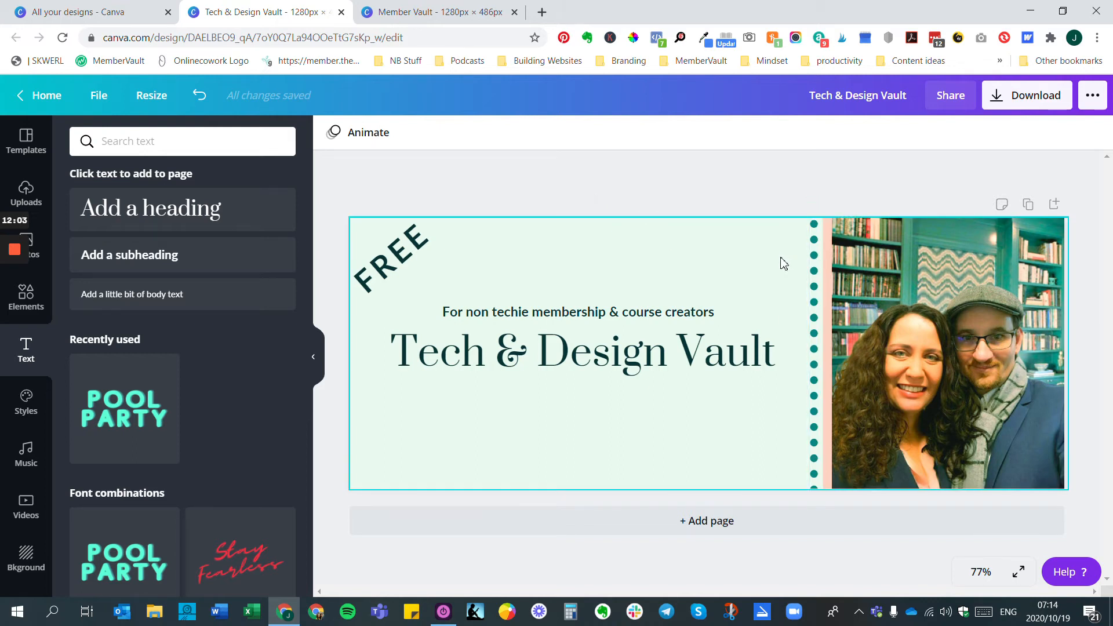
Add a second blank page below the banner and open the elements library
click(712, 525)
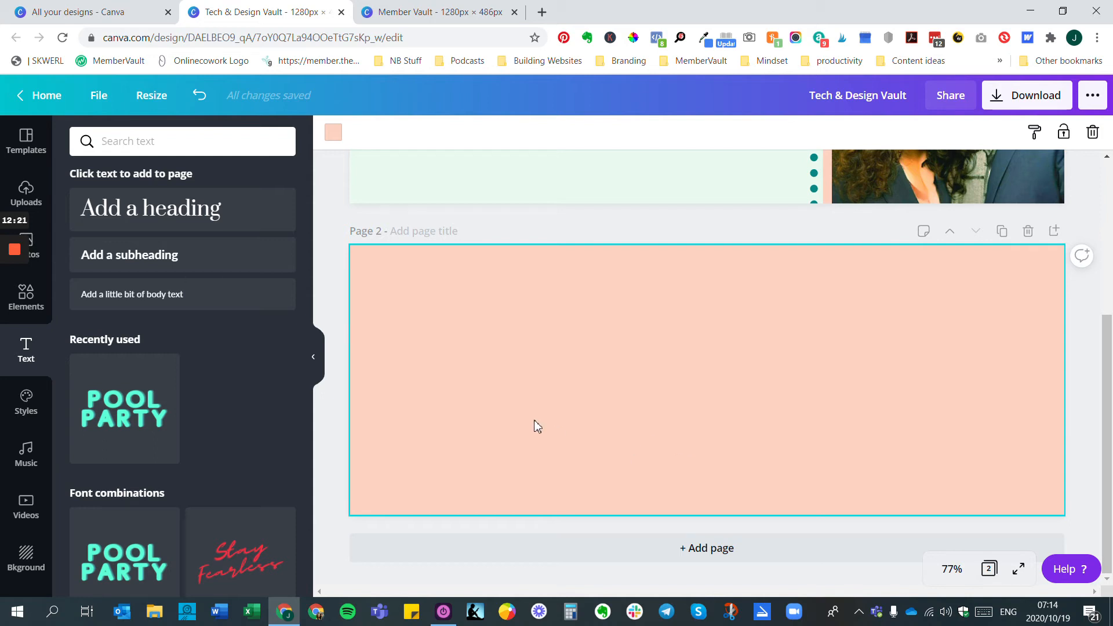
mouse_move(5, 328)
click(12, 310)
click(44, 313)
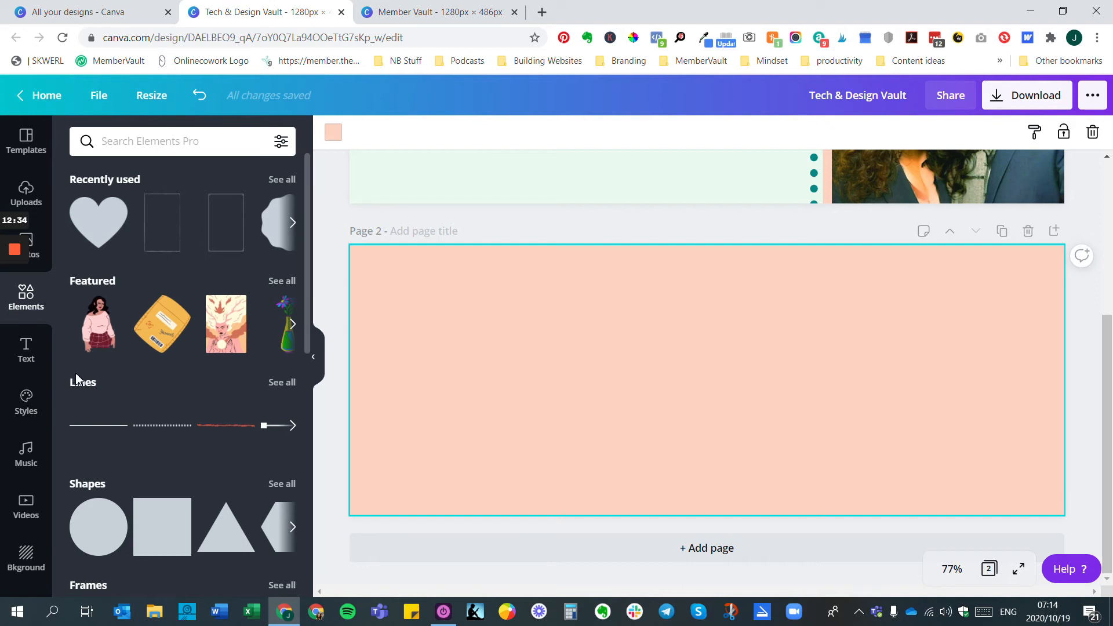
click(280, 183)
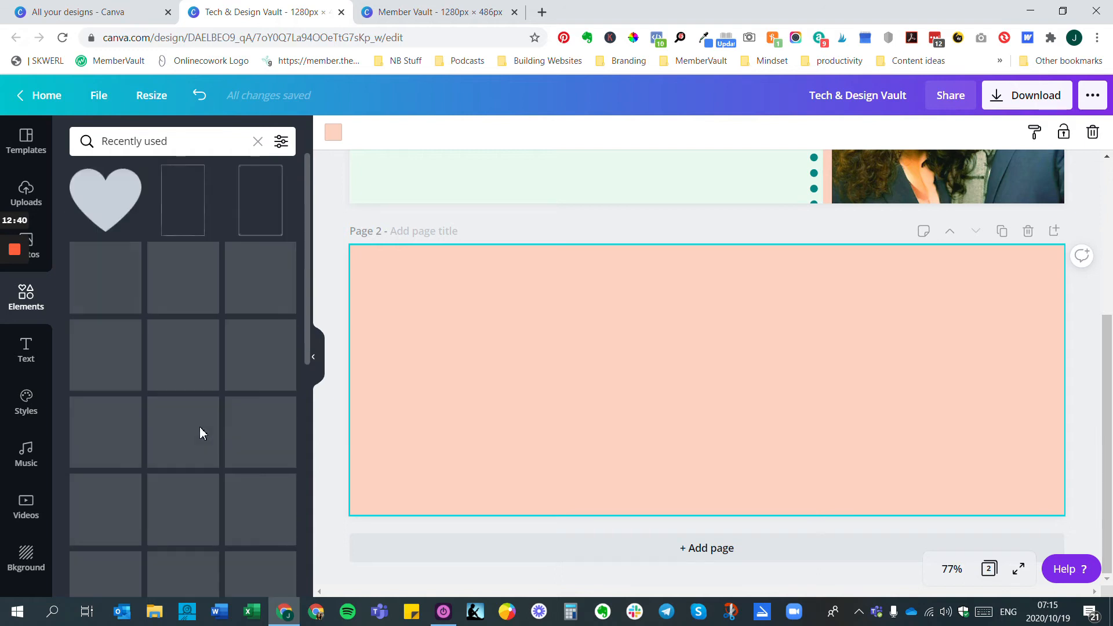
click(199, 224)
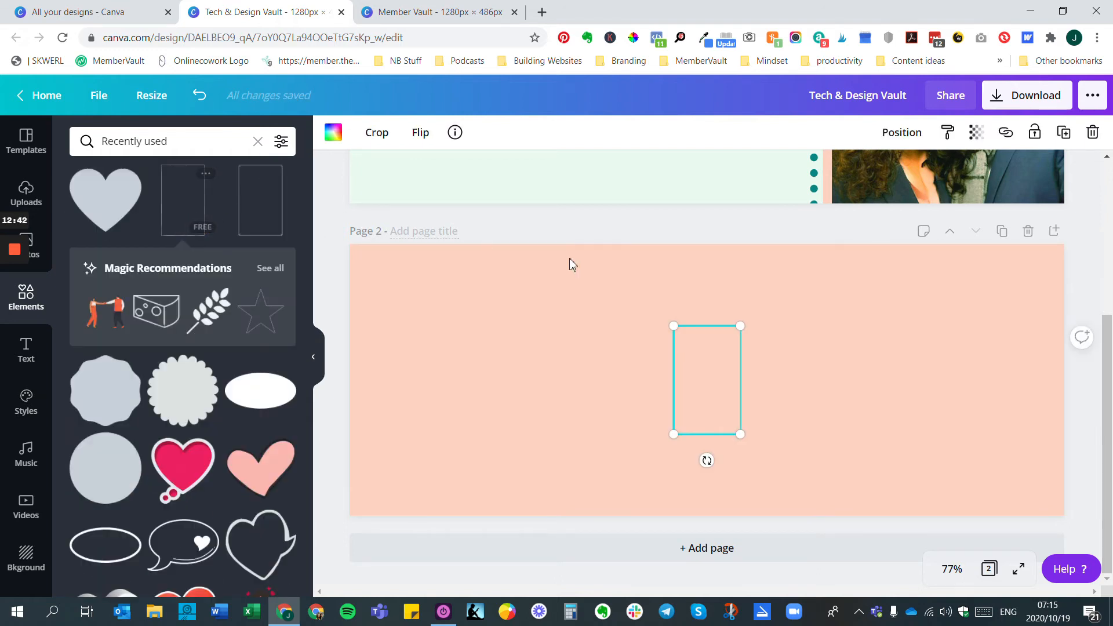
mouse_move(673, 436)
mouse_down()
mouse_move(653, 427)
mouse_move(673, 430)
mouse_up()
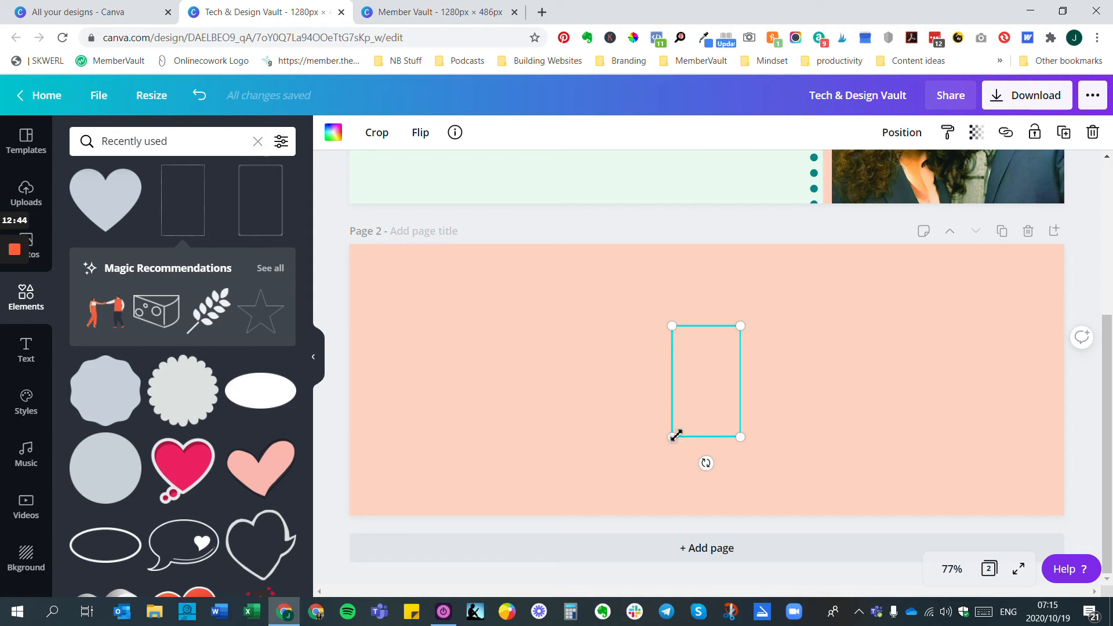
drag(707, 465, 596, 383)
drag(651, 348, 448, 304)
drag(761, 416, 856, 474)
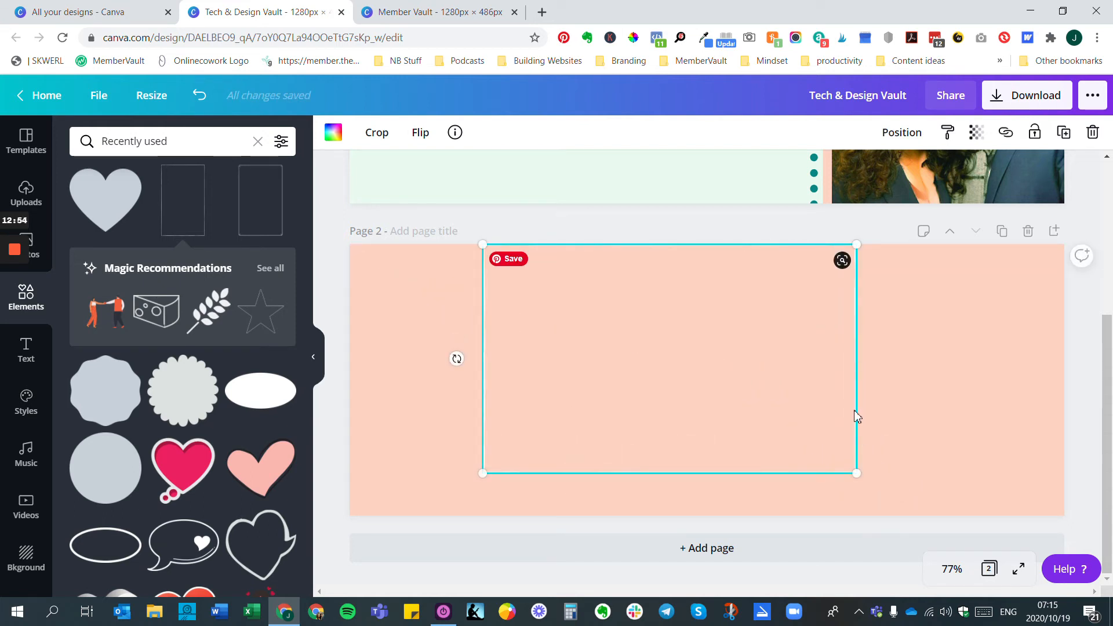
drag(765, 371, 773, 389)
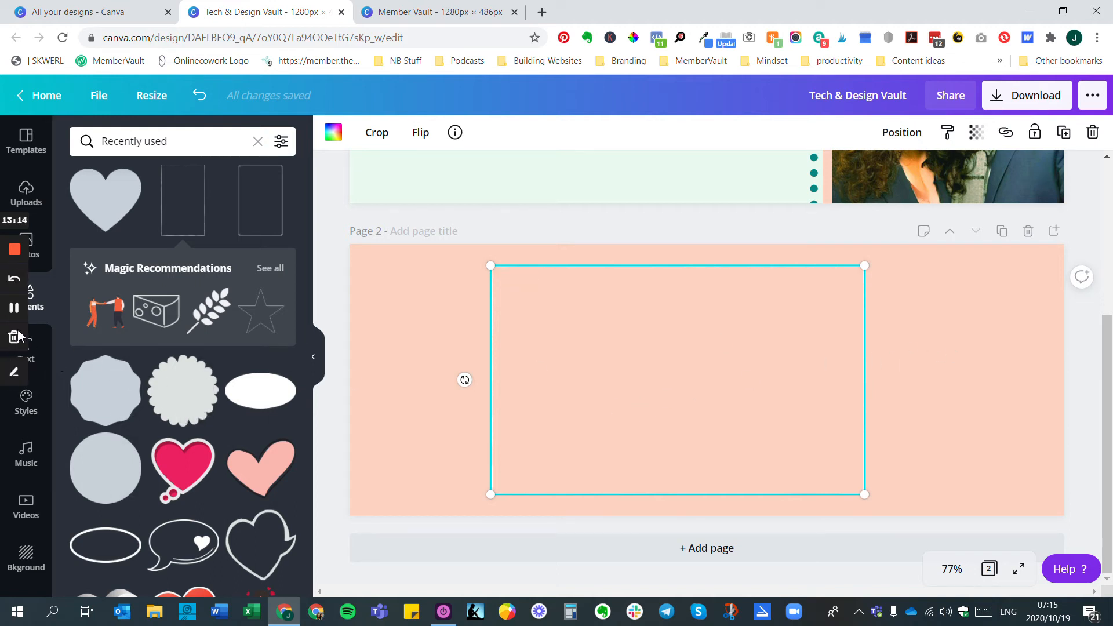
click(15, 309)
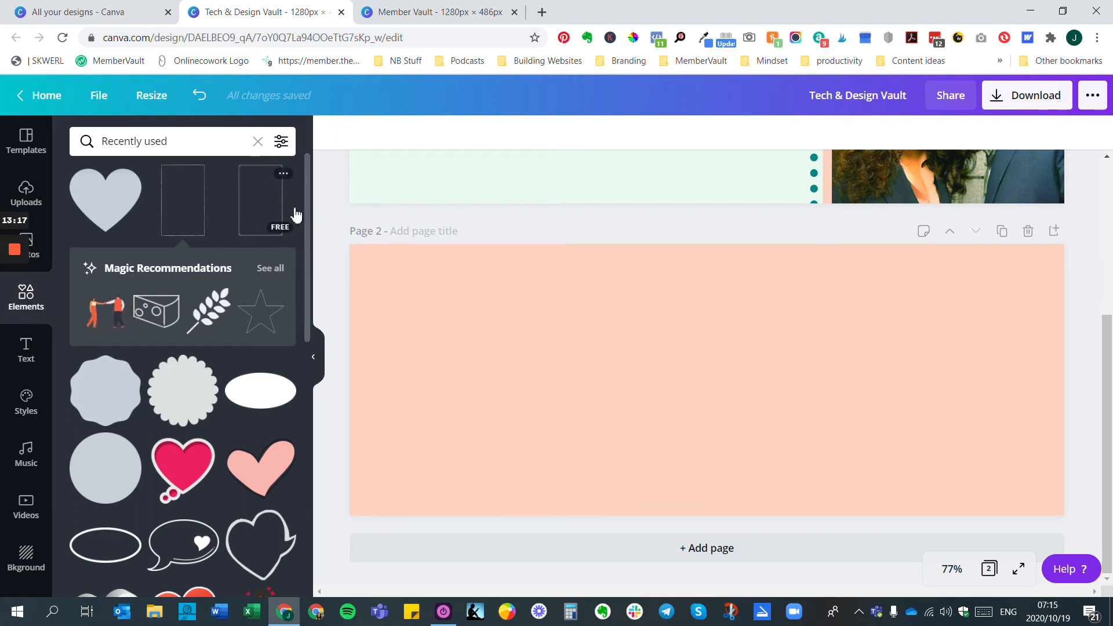
Add a square shape to page 2 and stretch it into a wide teal rectangle with an even peach margin around it
scroll(217, 278, down, 6)
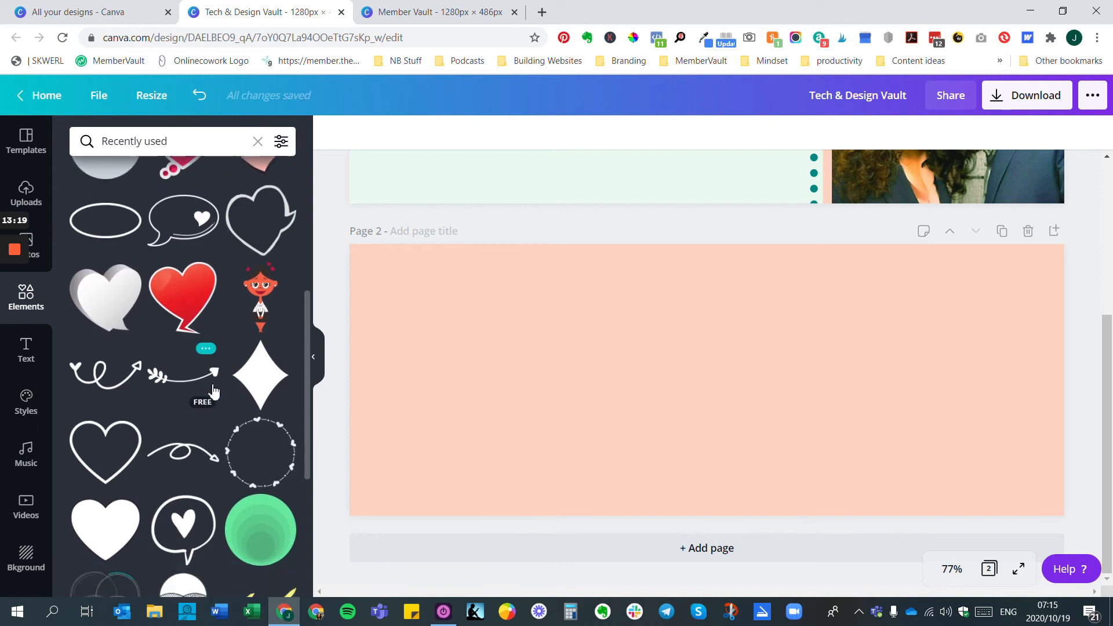
scroll(220, 392, down, 3)
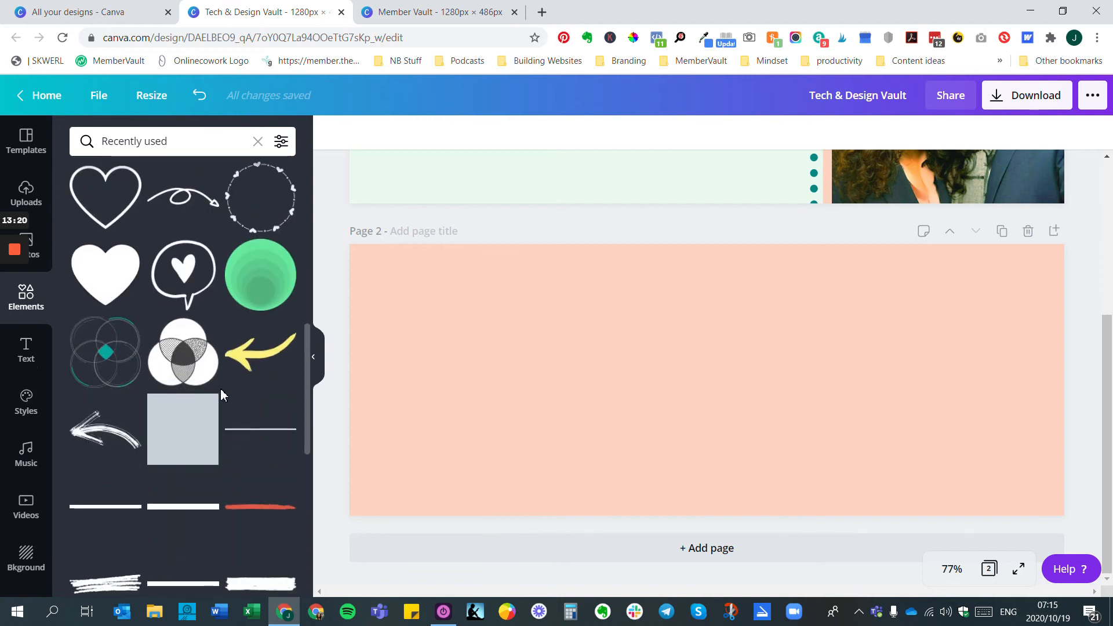
click(182, 432)
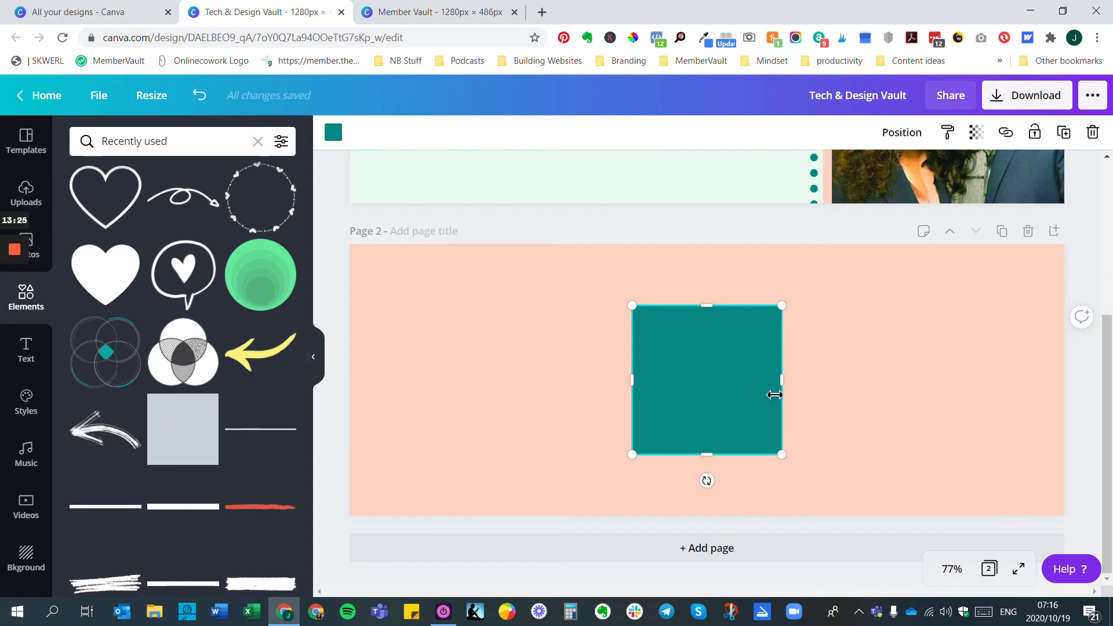
drag(782, 385, 1038, 351)
drag(837, 306, 840, 265)
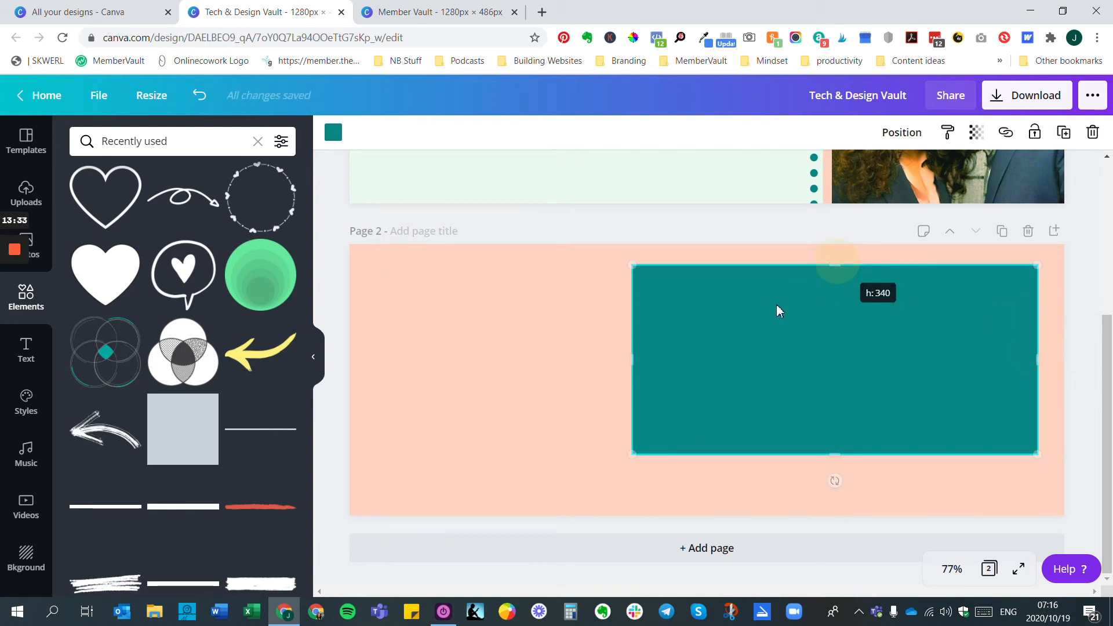
drag(633, 360, 378, 388)
drag(706, 455, 706, 489)
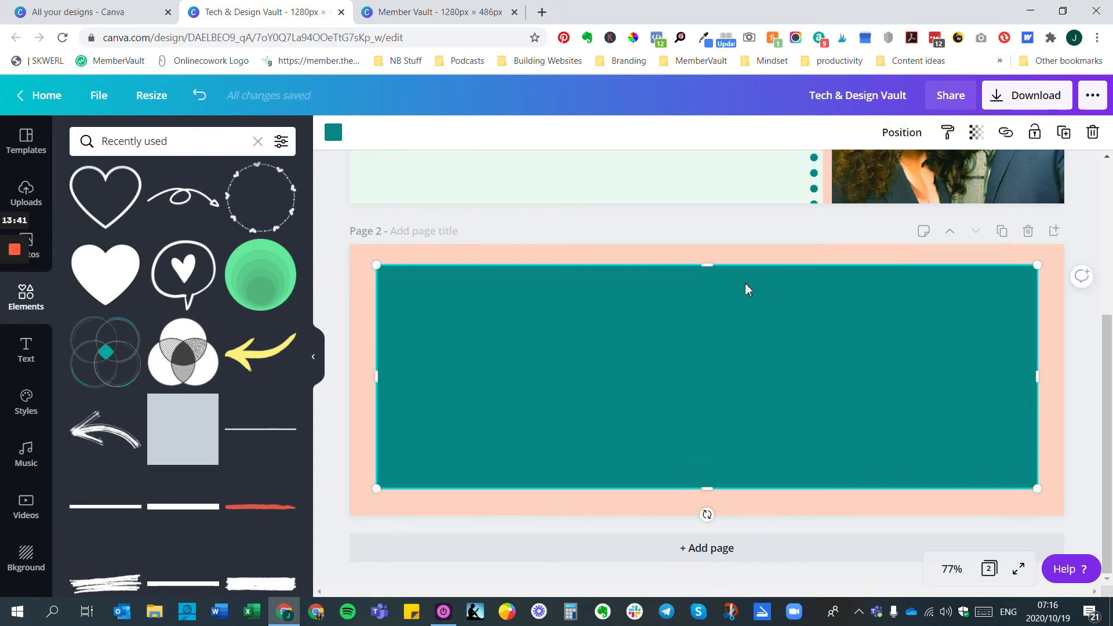
drag(717, 269, 716, 273)
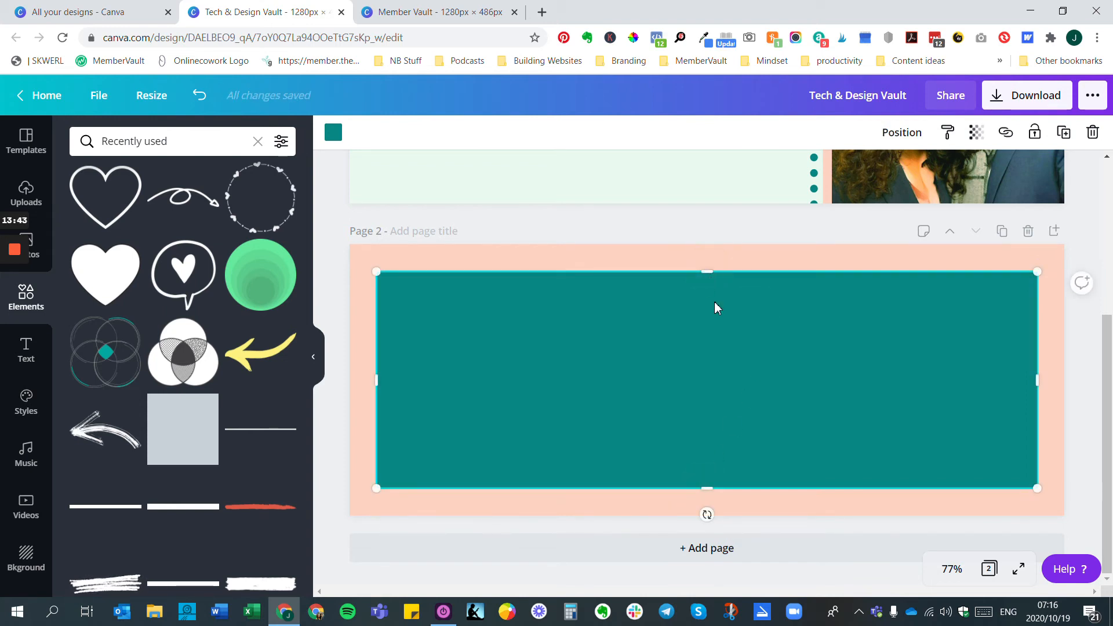
Add a second square in the peach brand colour and stretch it inside the teal rectangle, leaving a thin even teal border
click(185, 427)
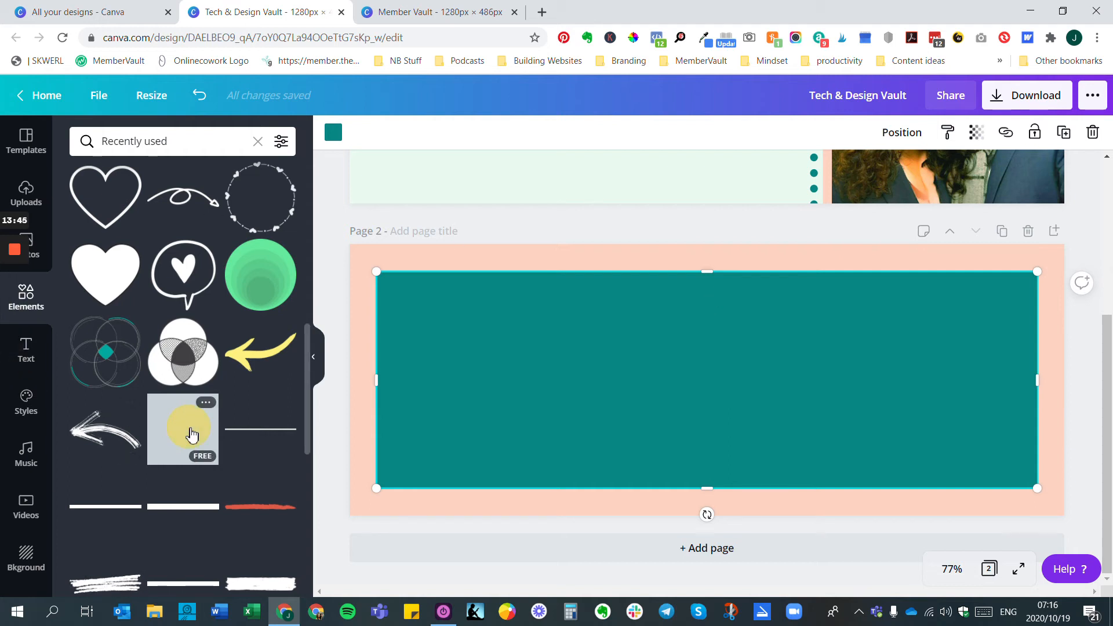
drag(640, 344, 404, 323)
drag(539, 347, 1035, 351)
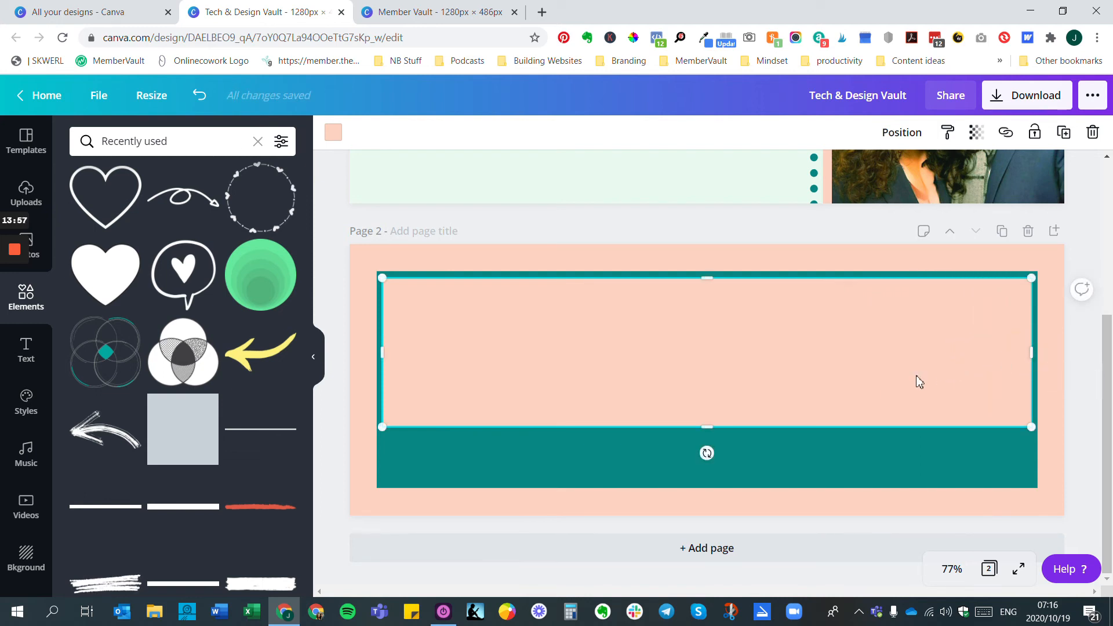
drag(710, 451, 714, 485)
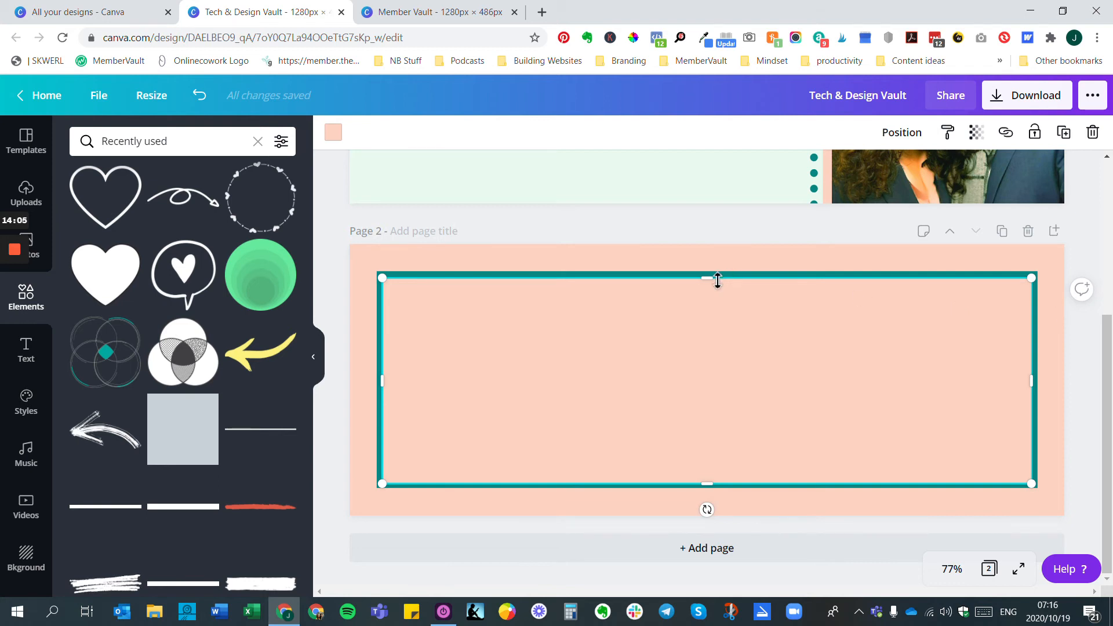
drag(713, 278, 716, 276)
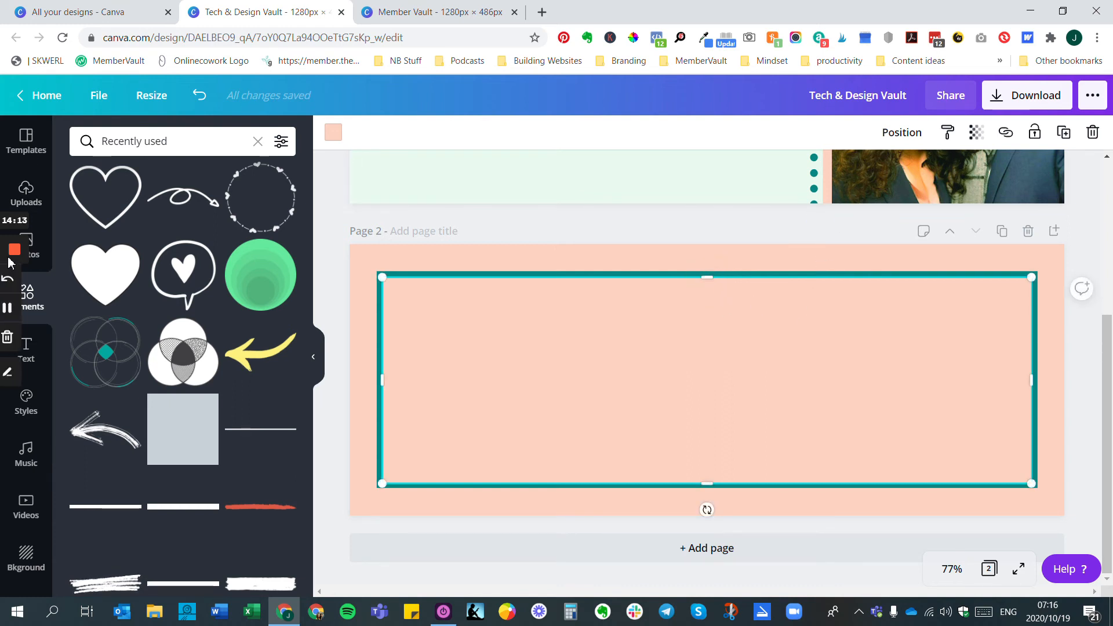
click(14, 307)
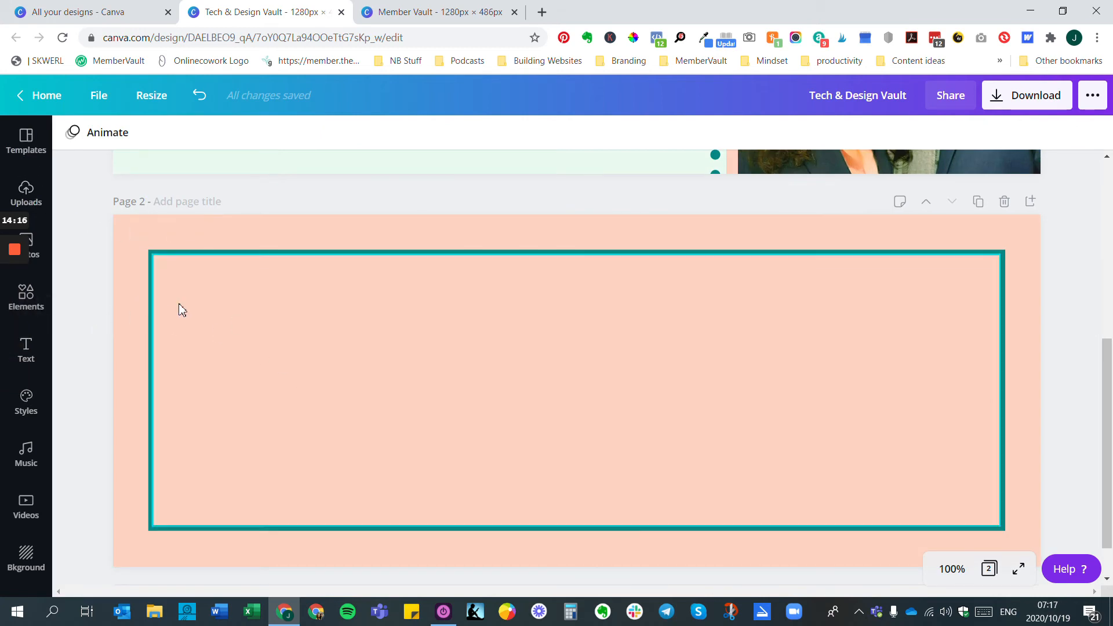
Add a heading to page 2 reading "Tech & Design Vault"
click(39, 359)
click(161, 217)
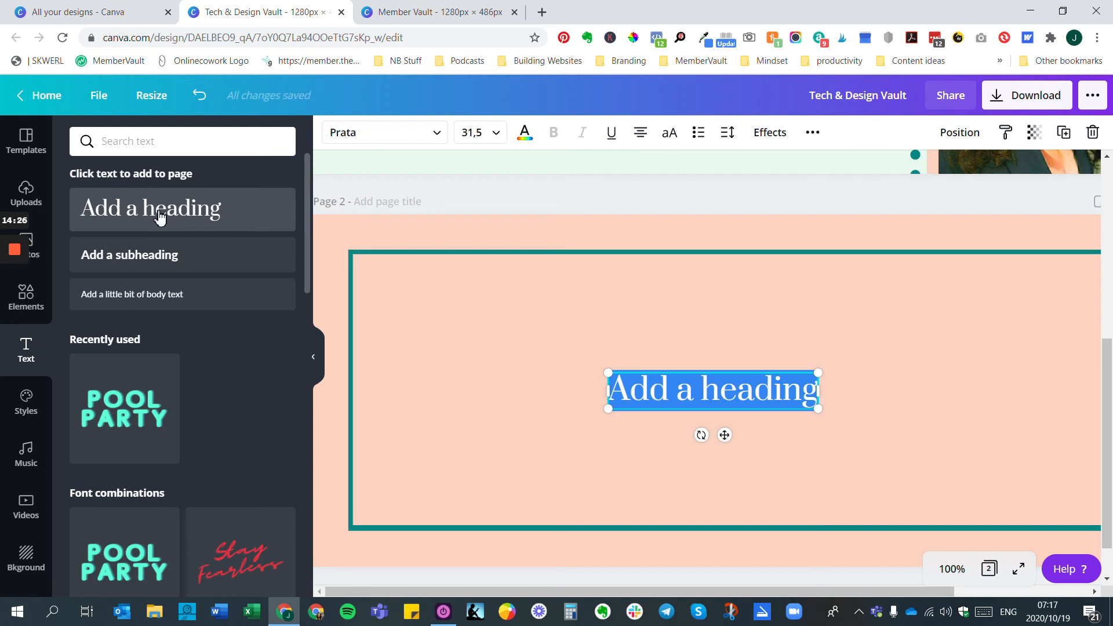
key(BackSpace)
text(tECH)
key(BackSpace)
key(BackSpace)
key(BackSpace)
key(BackSpace)
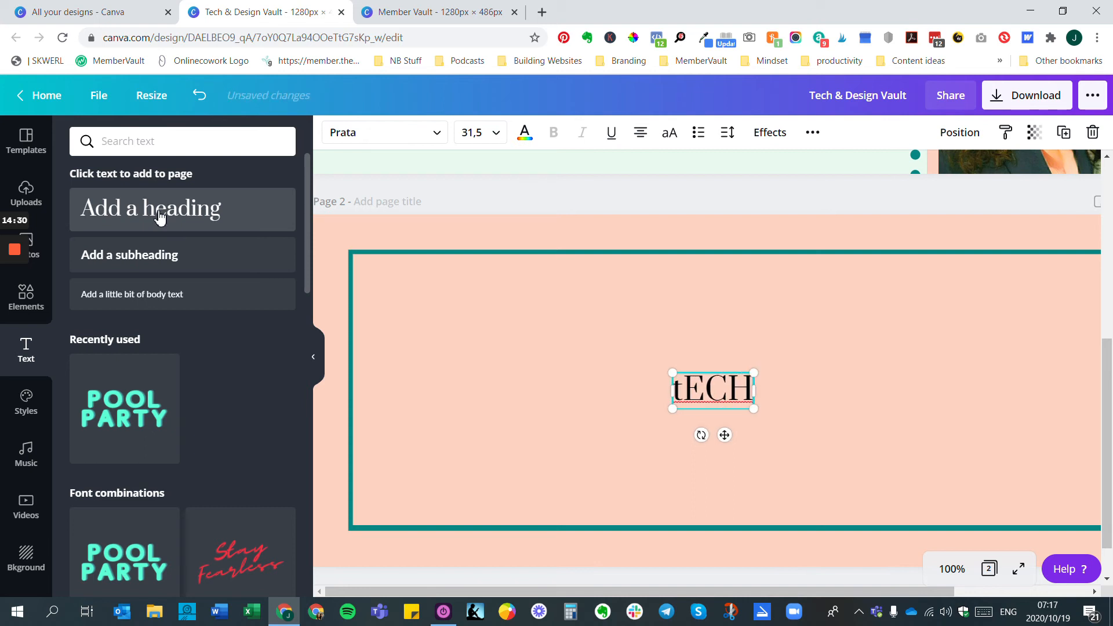
text(T)
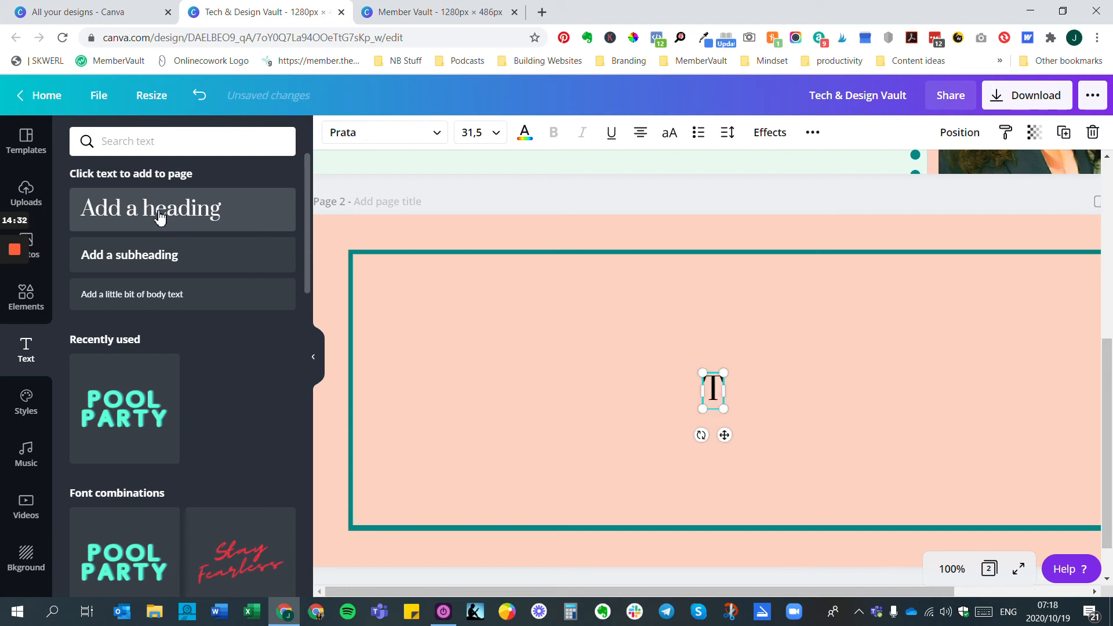
text(ech &)
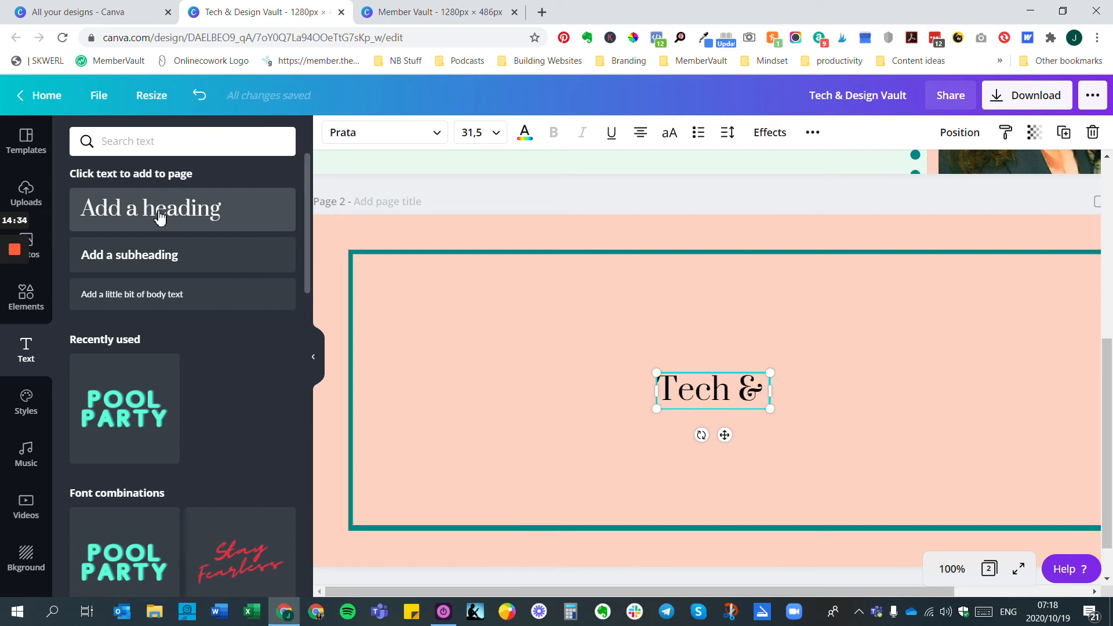
text( Design Vault)
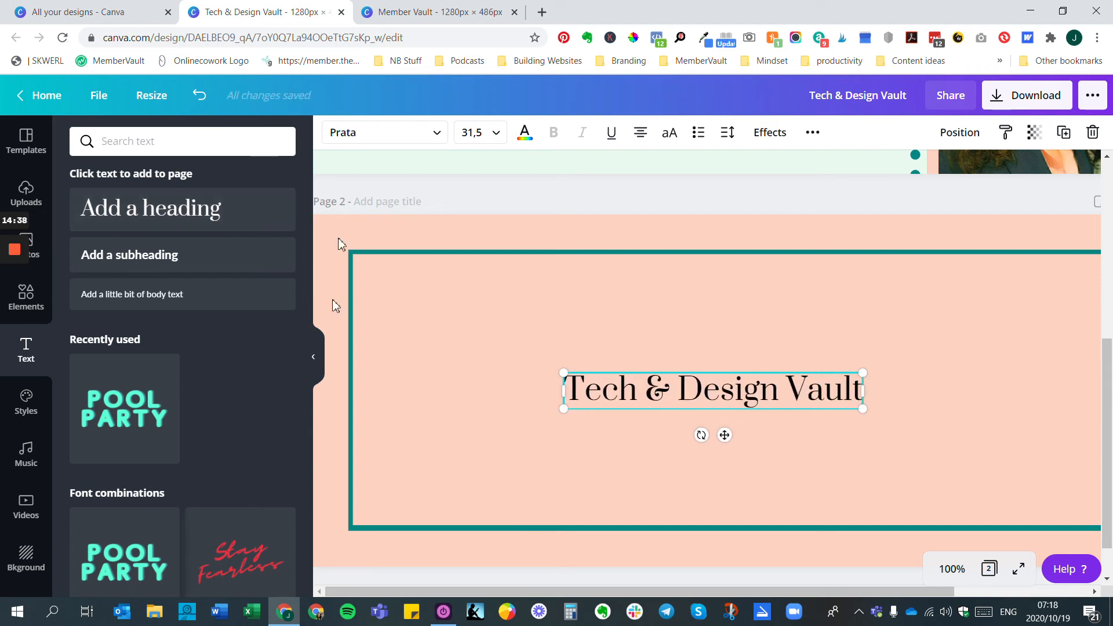
Enlarge the page 2 heading to nearly fill the frame's width and centre it inside the teal border
drag(552, 369, 416, 310)
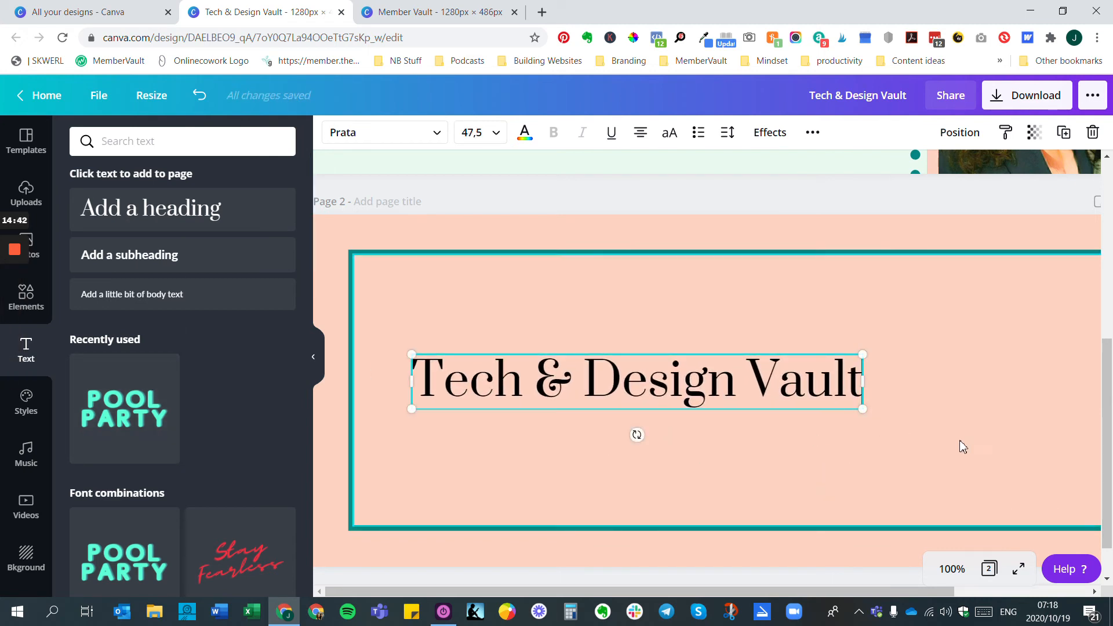
drag(667, 590, 739, 589)
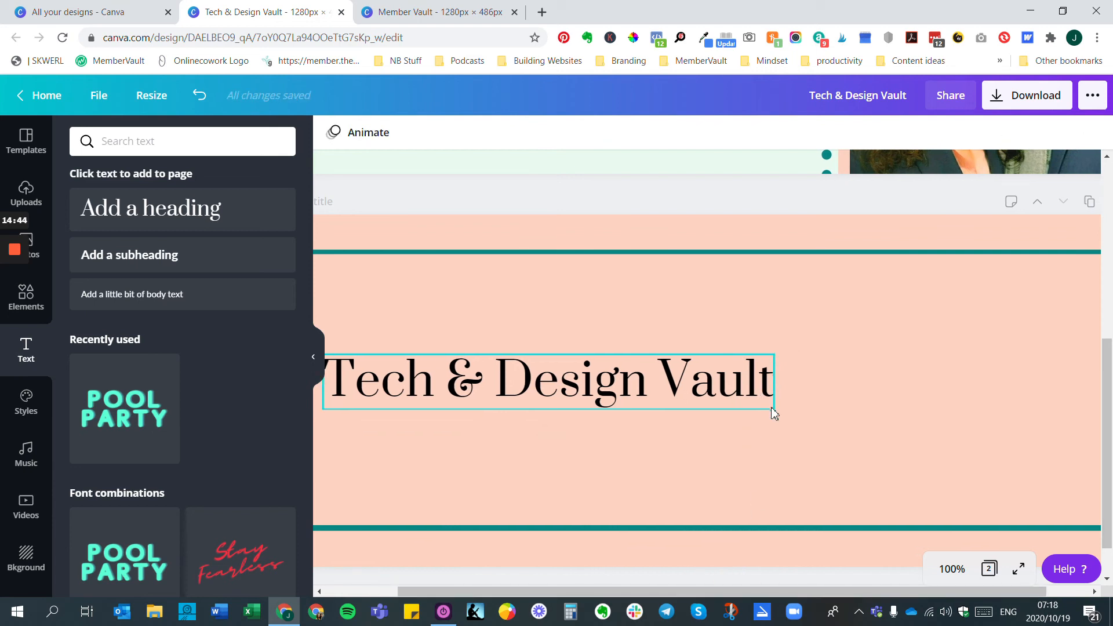
click(753, 385)
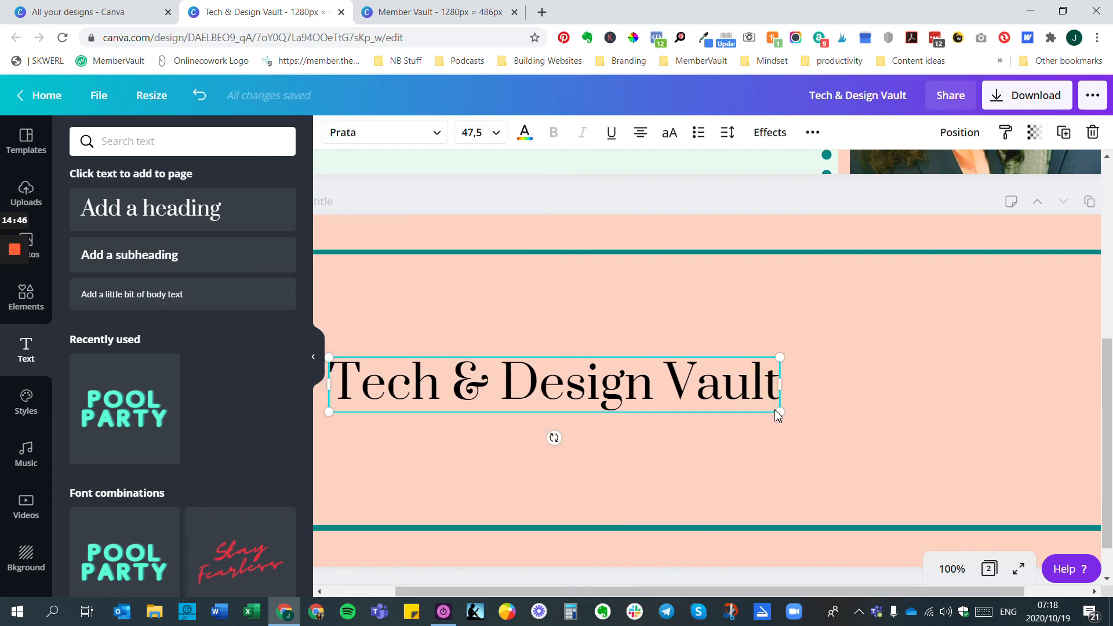
click(952, 568)
click(963, 400)
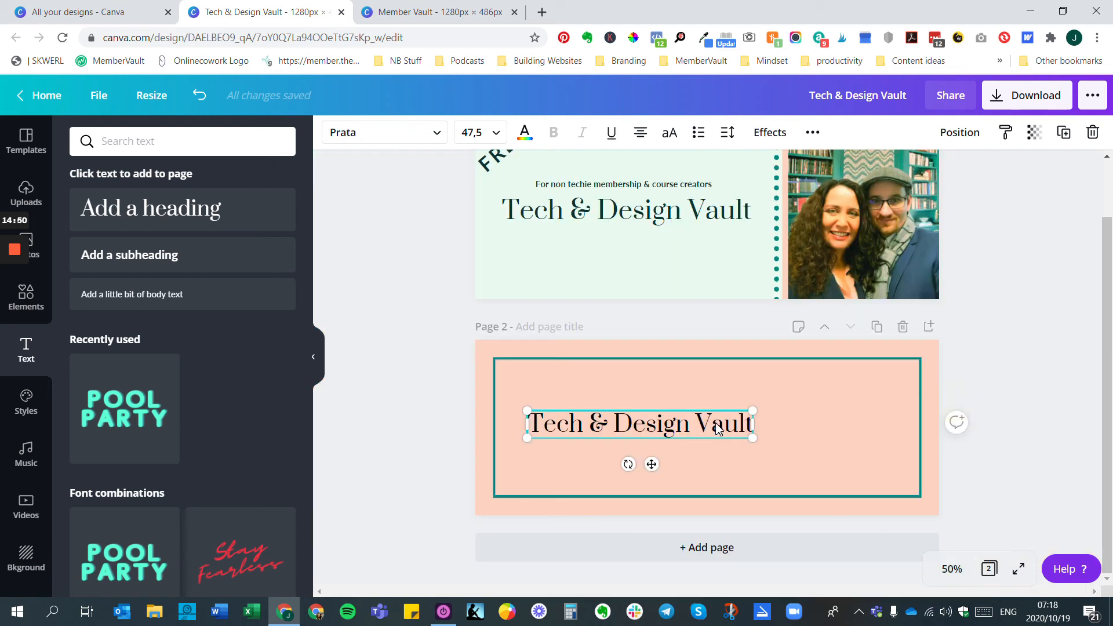
drag(803, 448, 892, 477)
mouse_move(774, 431)
mouse_down()
mouse_move(754, 428)
mouse_move(764, 422)
mouse_up()
click(991, 417)
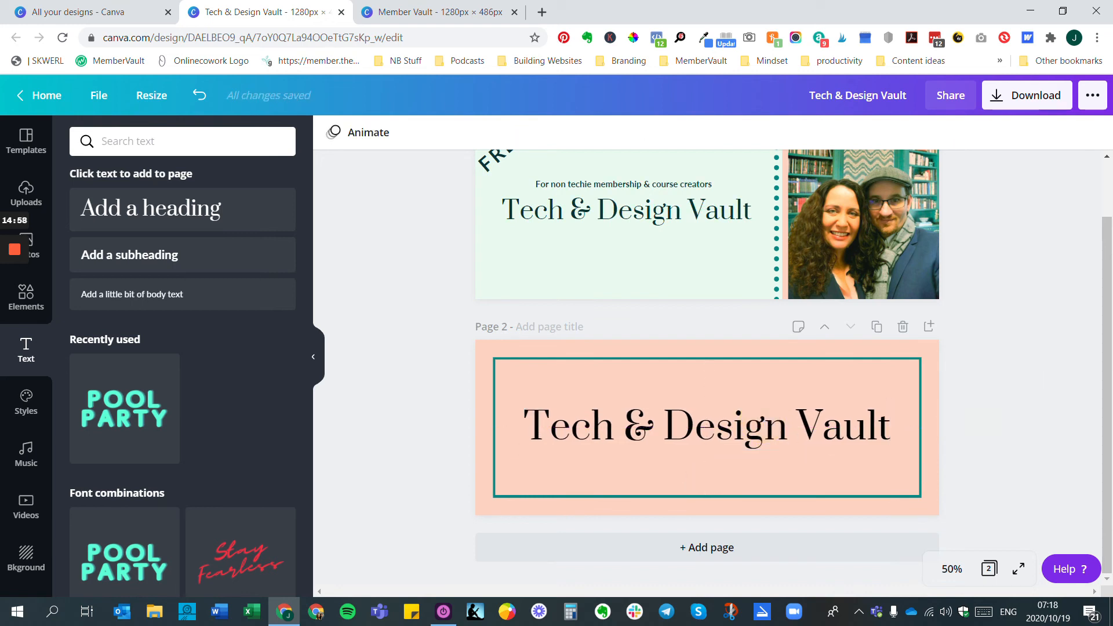
Duplicate the first banner's "FREE" text, straighten the copy and place it centred just above the page 2 heading
click(492, 159)
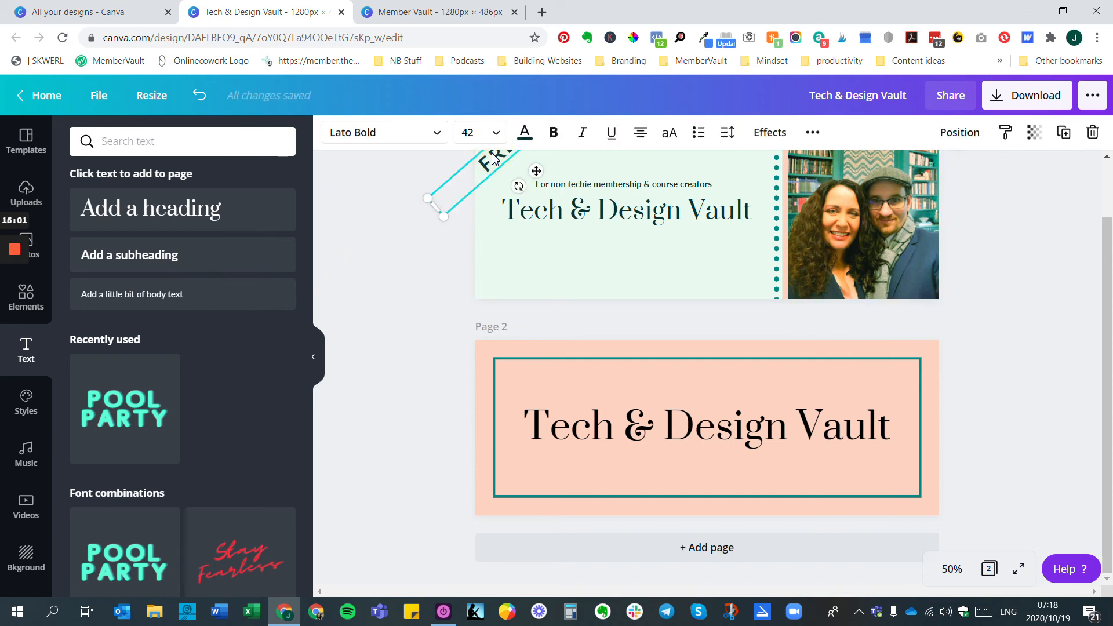
click(1063, 132)
drag(508, 166, 720, 395)
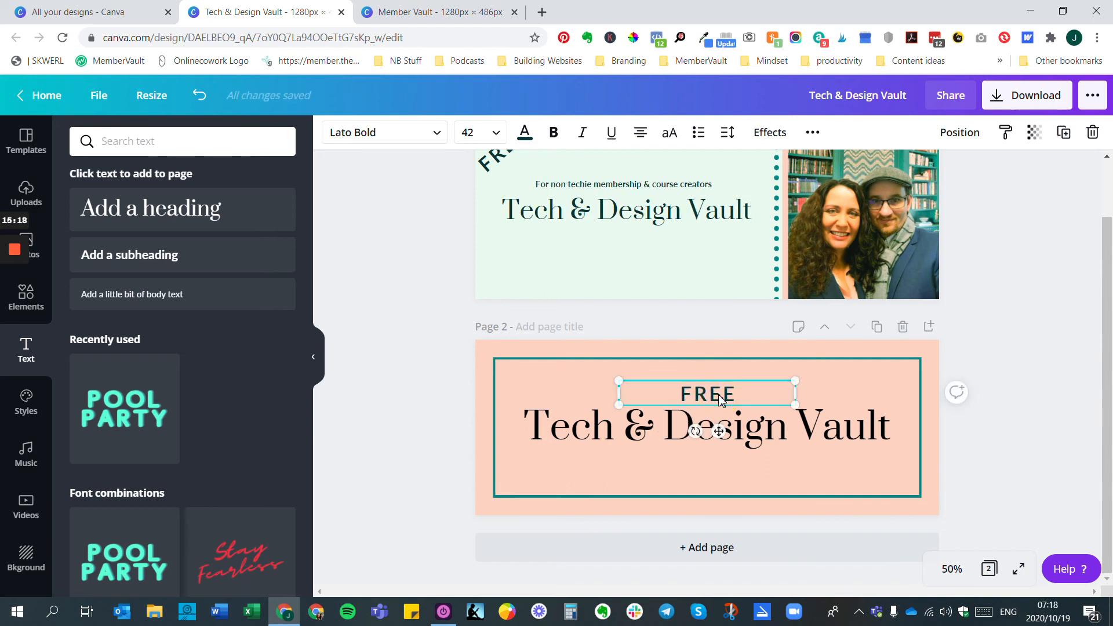
key(Up)
key(Up)
key(Up)
key(Up)
key(Up)
key(Up)
key(Up)
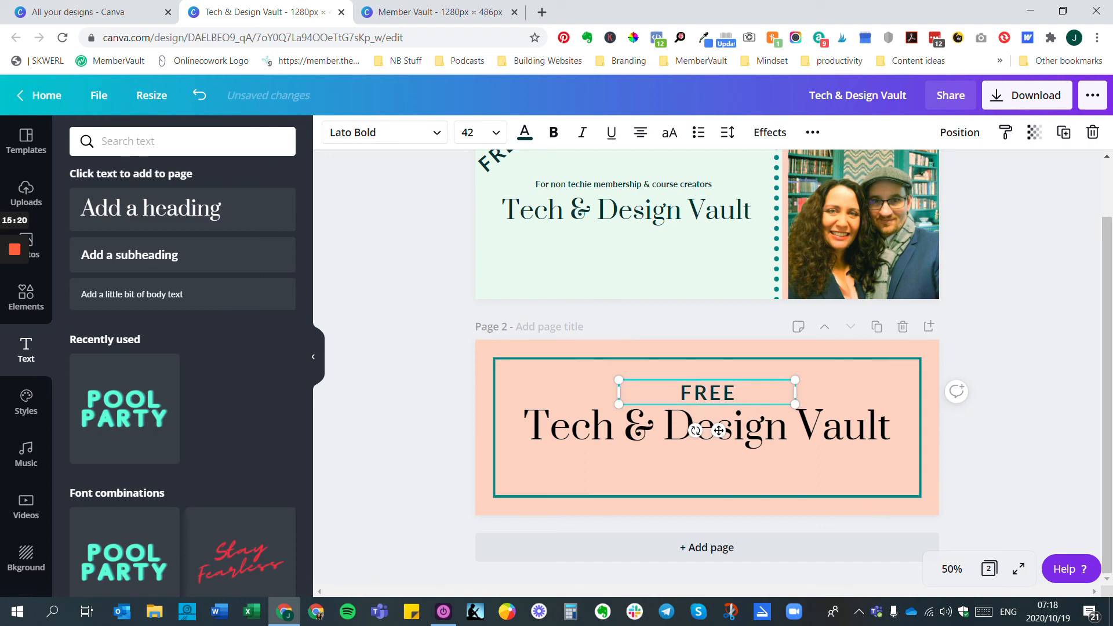
key(Up)
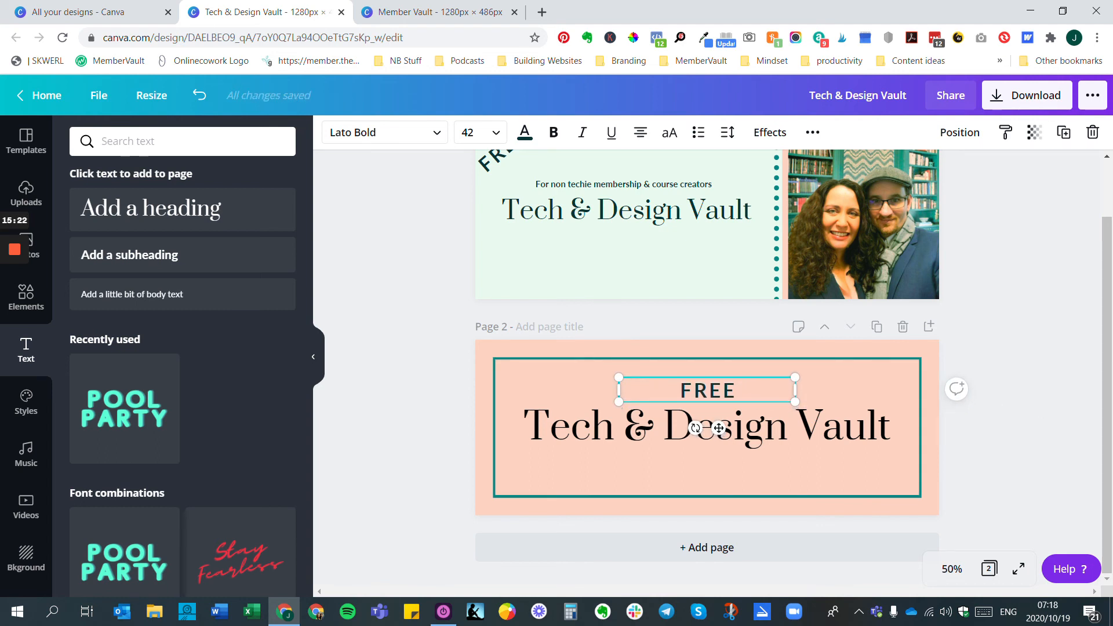
Set the page 2 "FREE" text to font size 56 and nudge it slightly upward away from the heading
click(496, 134)
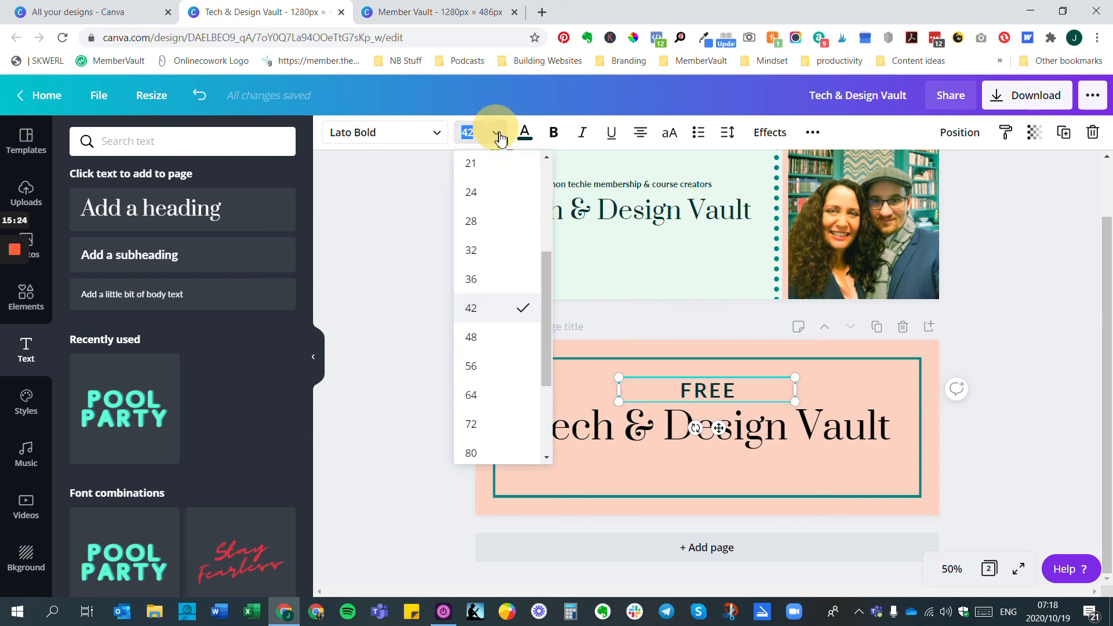
click(481, 367)
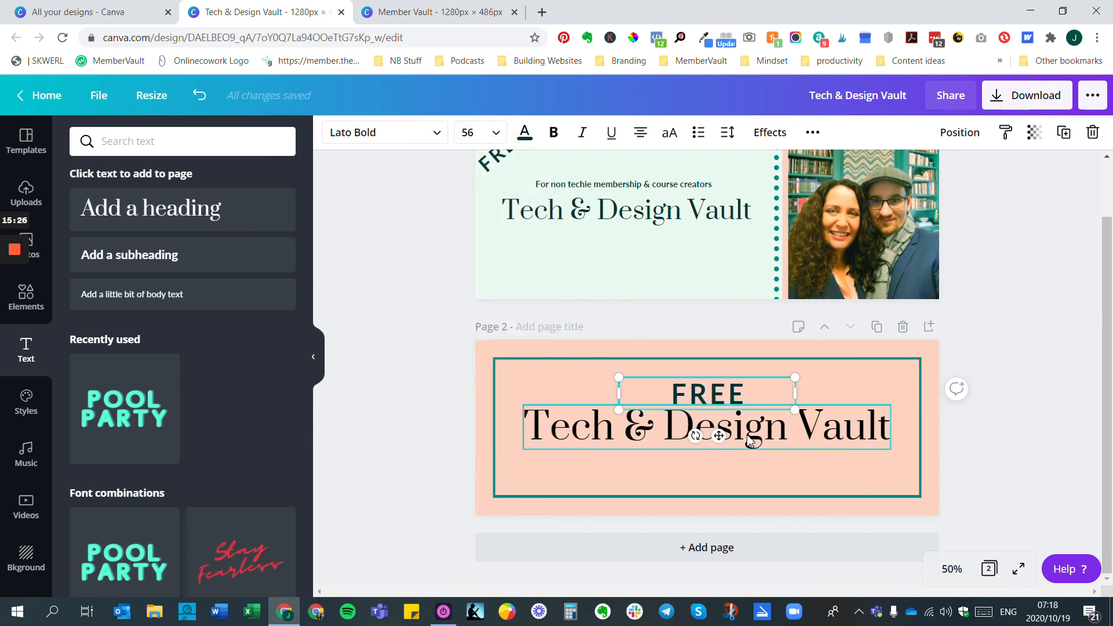
click(718, 395)
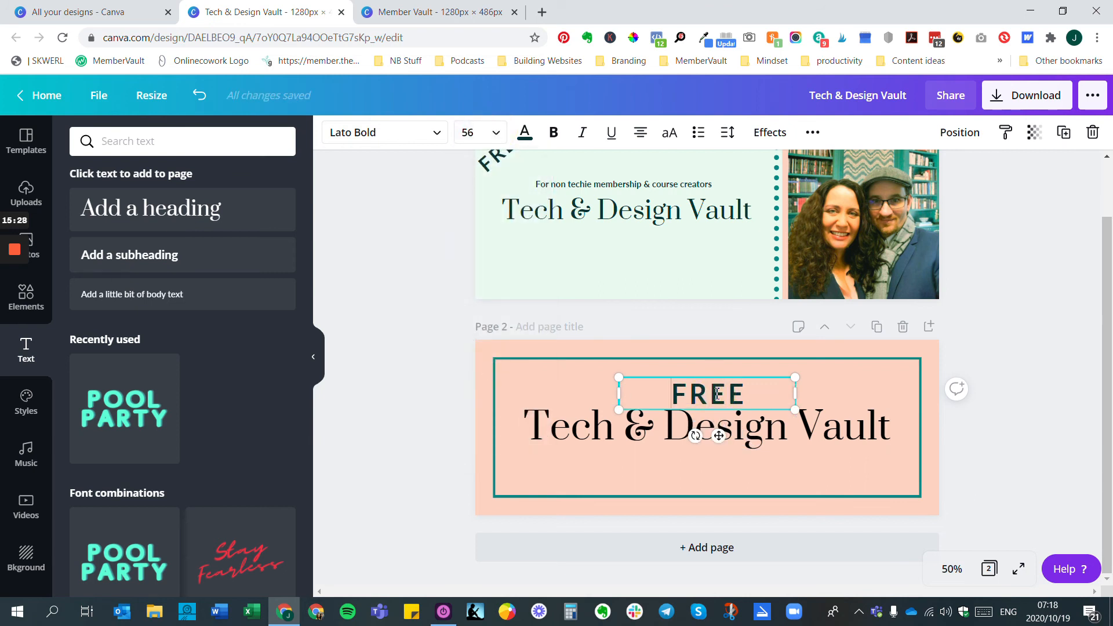
click(719, 464)
click(718, 392)
key(Up)
key(Up)
key(Up)
key(Up)
key(Up)
key(Up)
key(Up)
key(Up)
key(Up)
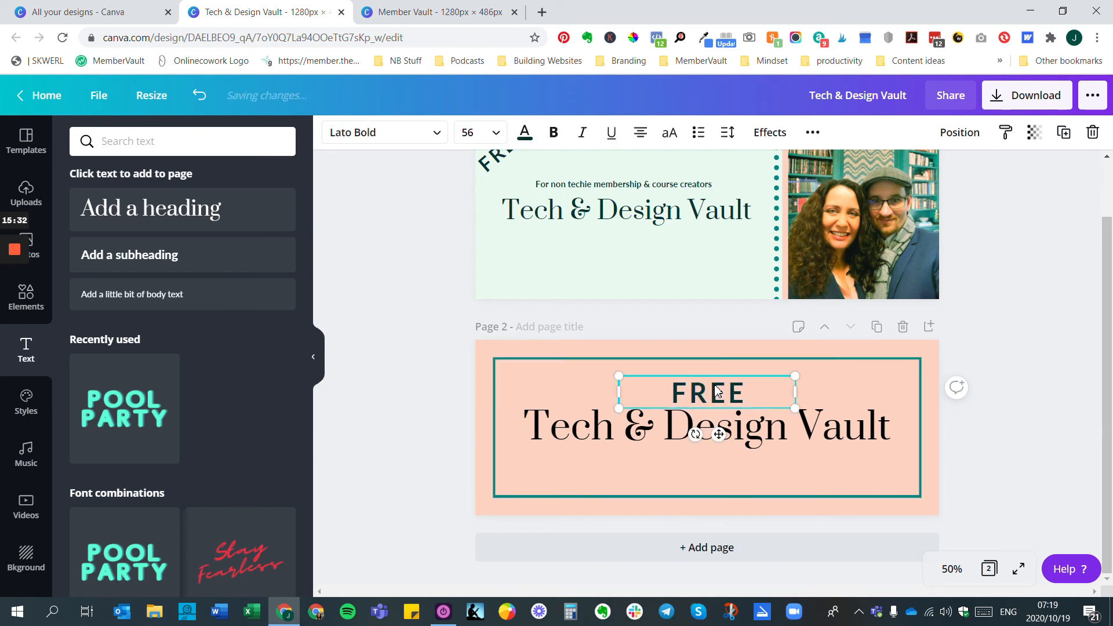
Nudge the page 2 "FREE" text slightly upward, closer to the top edge of the teal frame
key(Up)
key(Up)
key(Up)
key(Up)
key(Up)
key(Up)
key(Up)
key(Up)
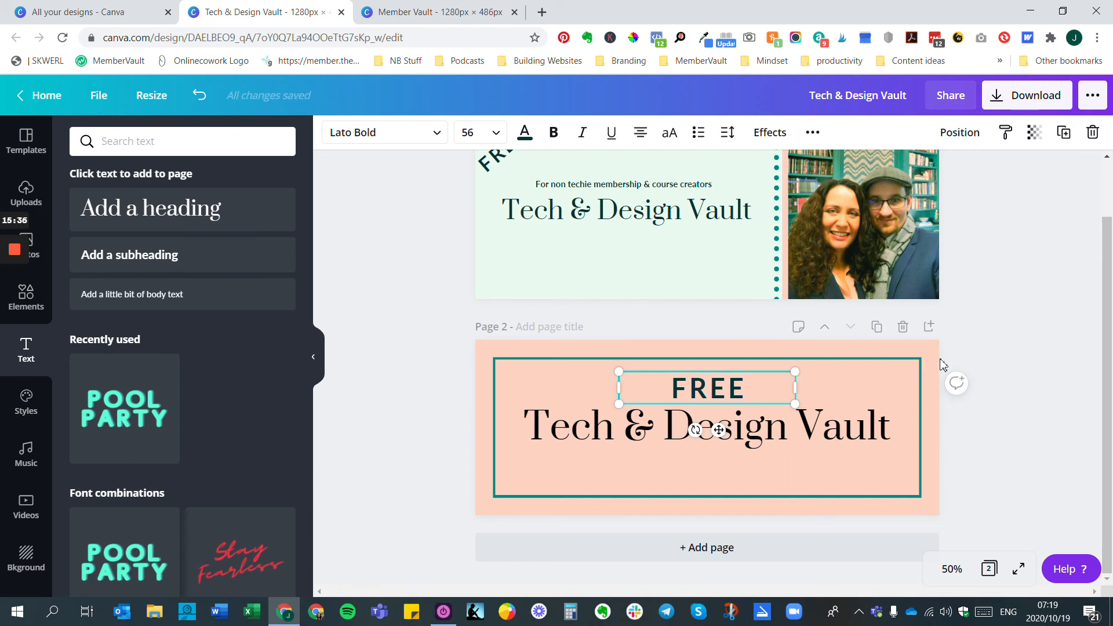
drag(1107, 361, 1106, 359)
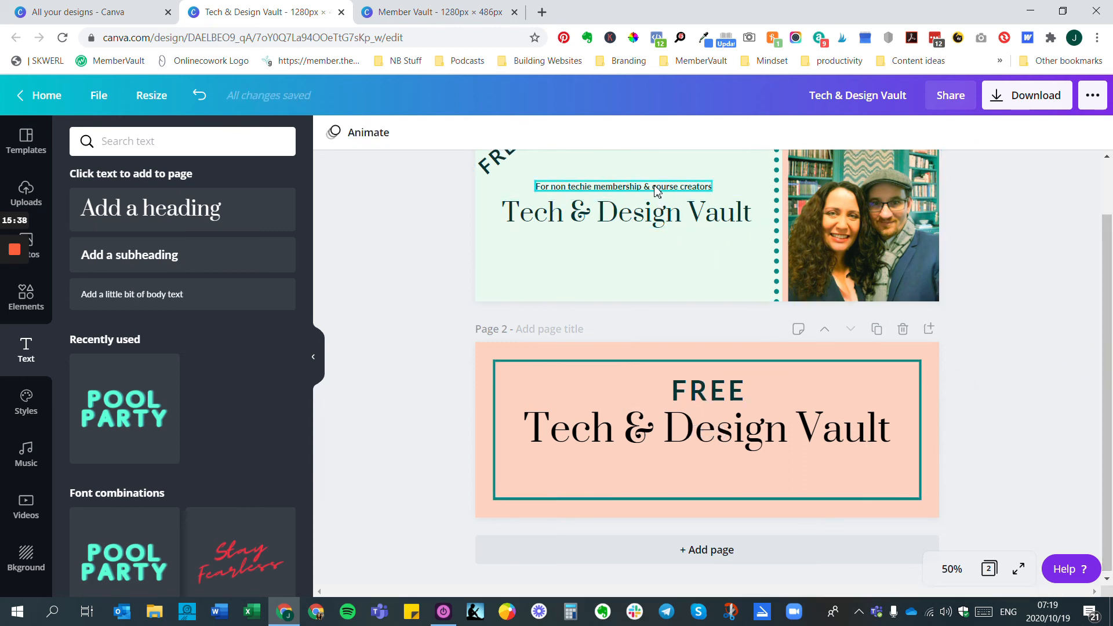
Lower the page 2 "Tech & Design Vault" heading to widen the gap below "FREE", keeping it horizontally centred
drag(730, 441, 732, 454)
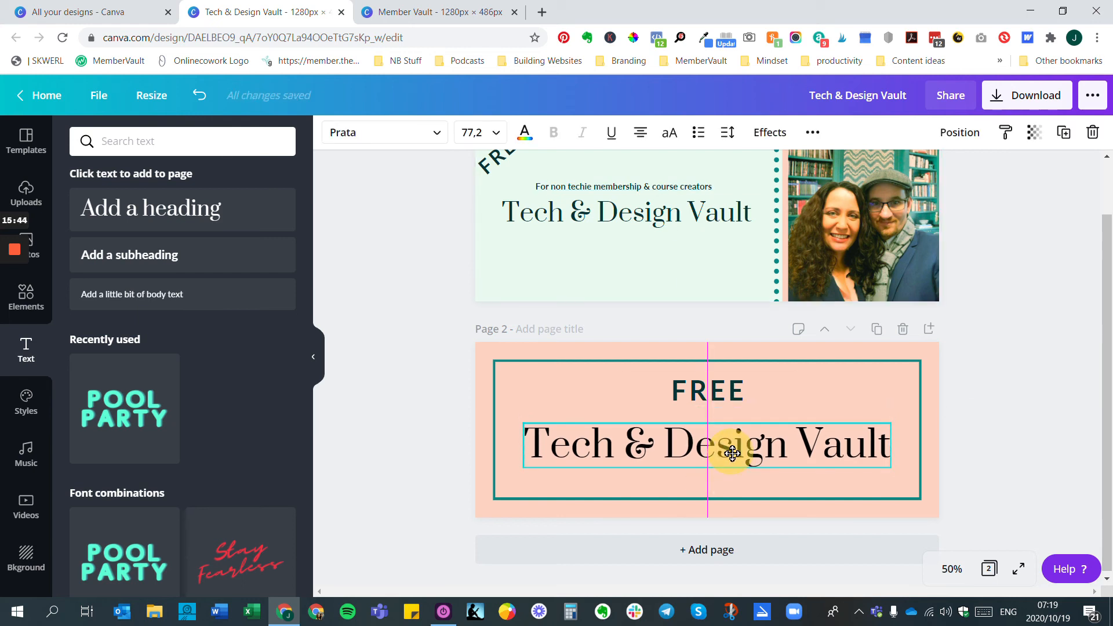
drag(733, 454, 732, 453)
click(1014, 398)
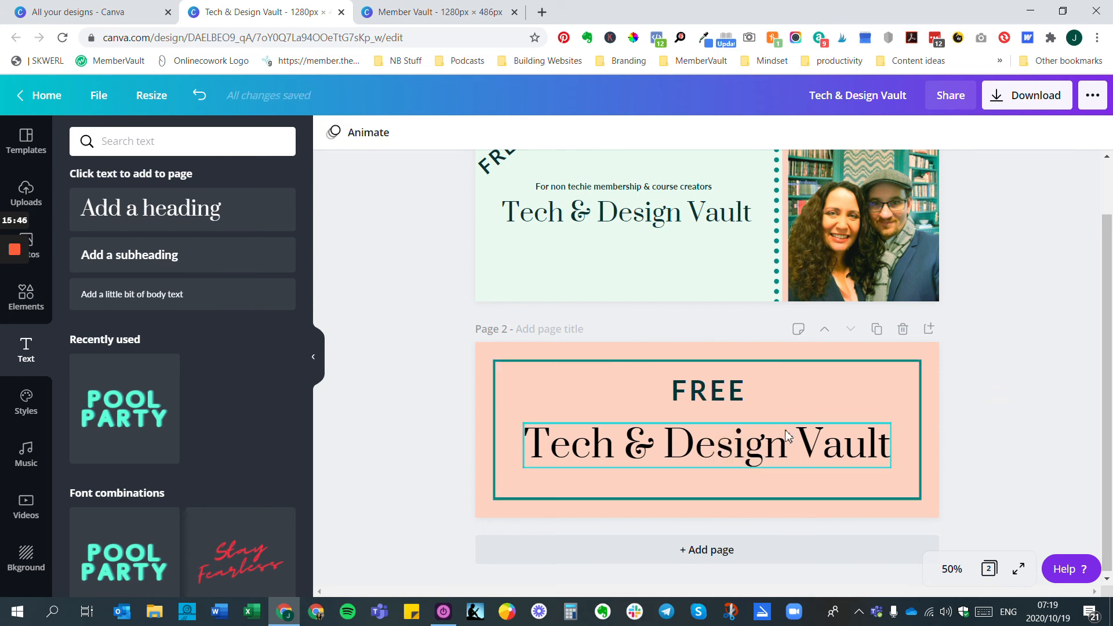
Recolour the page 2 heading with the dark green brand colour
click(770, 454)
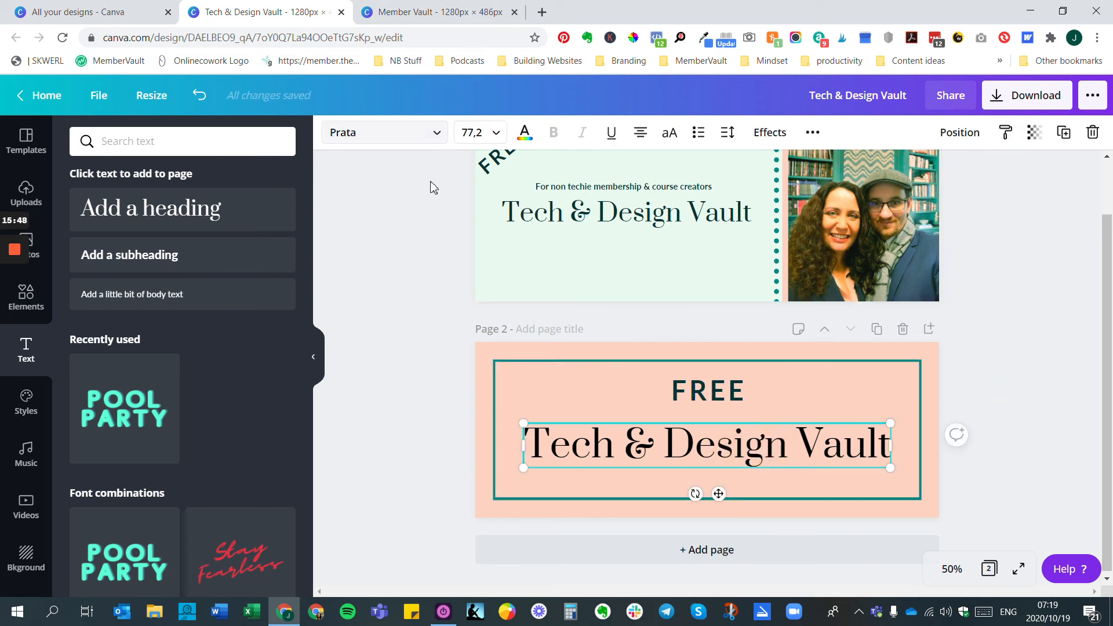
click(525, 132)
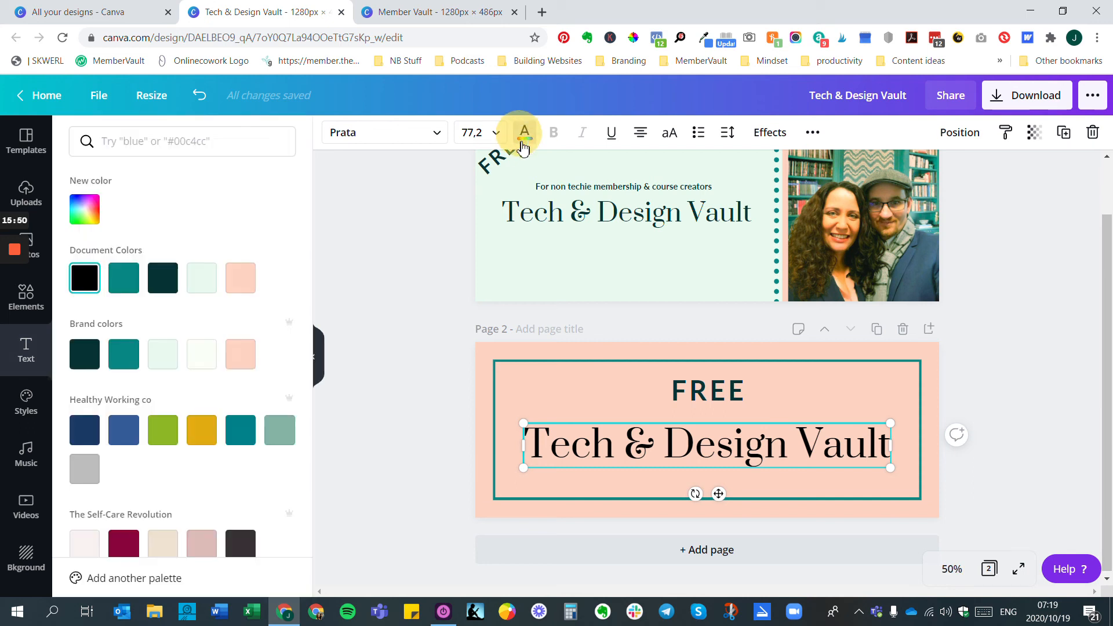
click(85, 356)
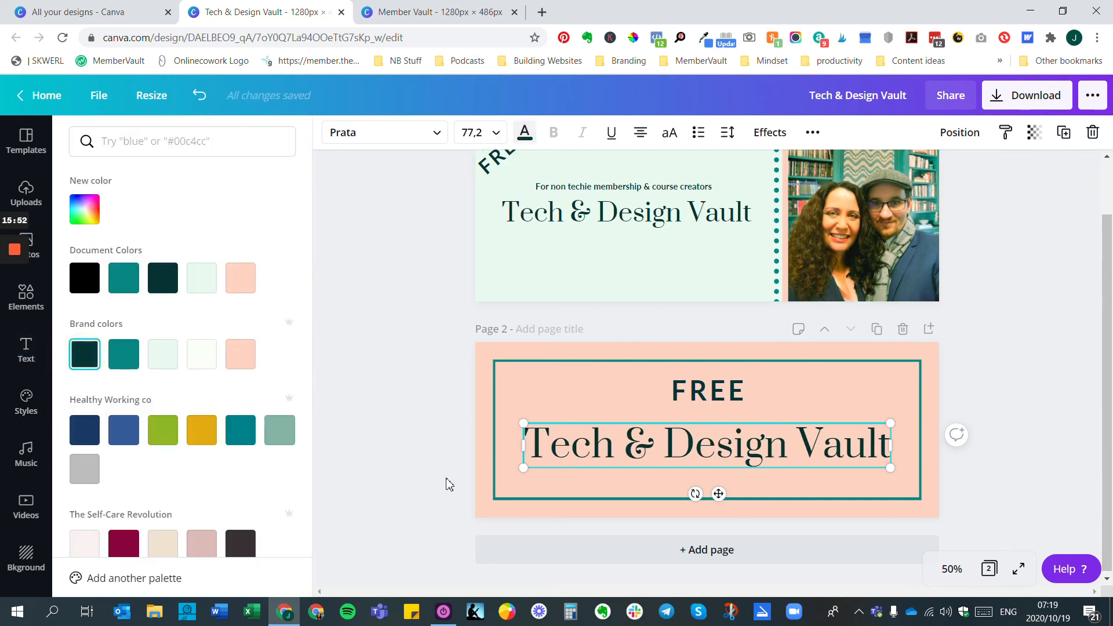
Recolour both the page 2 "FREE" text and the "Tech & Design Vault" heading with the teal brand colour
click(708, 394)
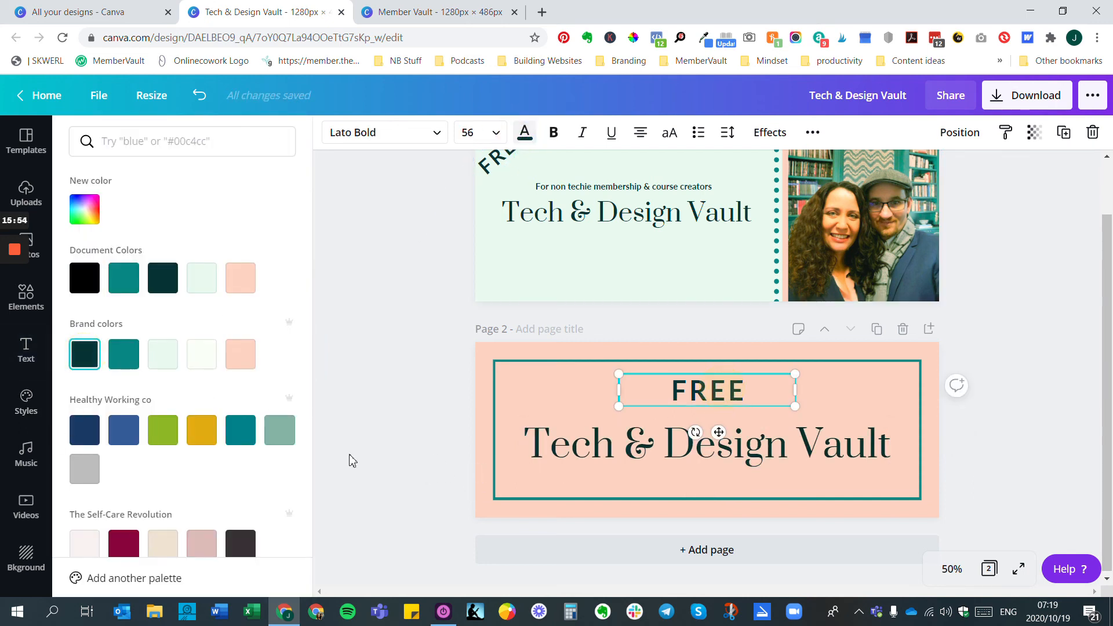
click(123, 354)
click(614, 445)
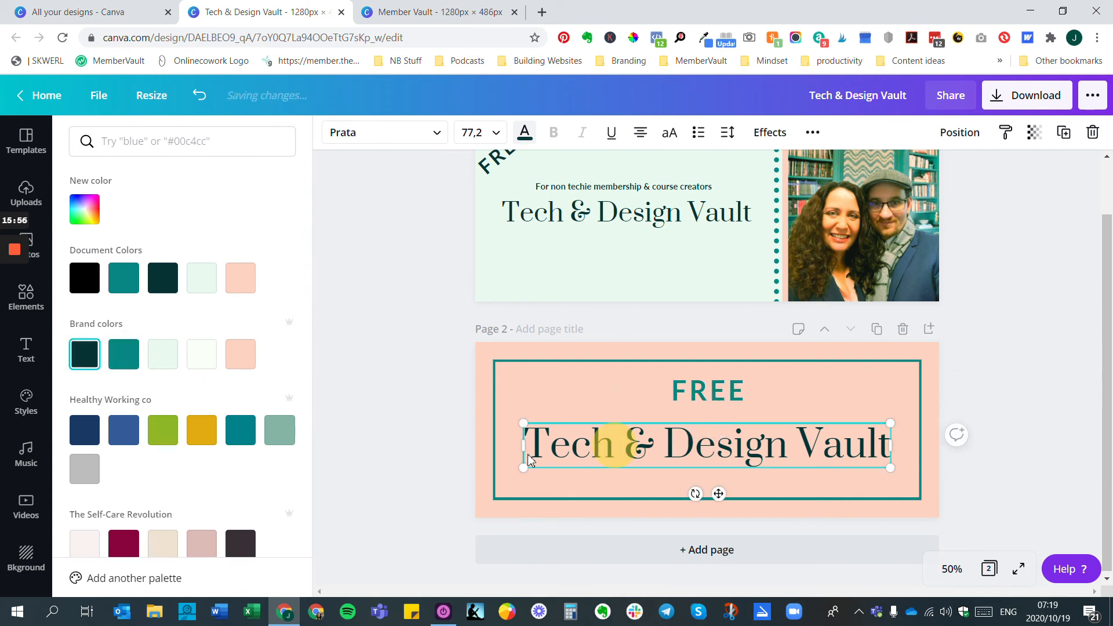
click(127, 354)
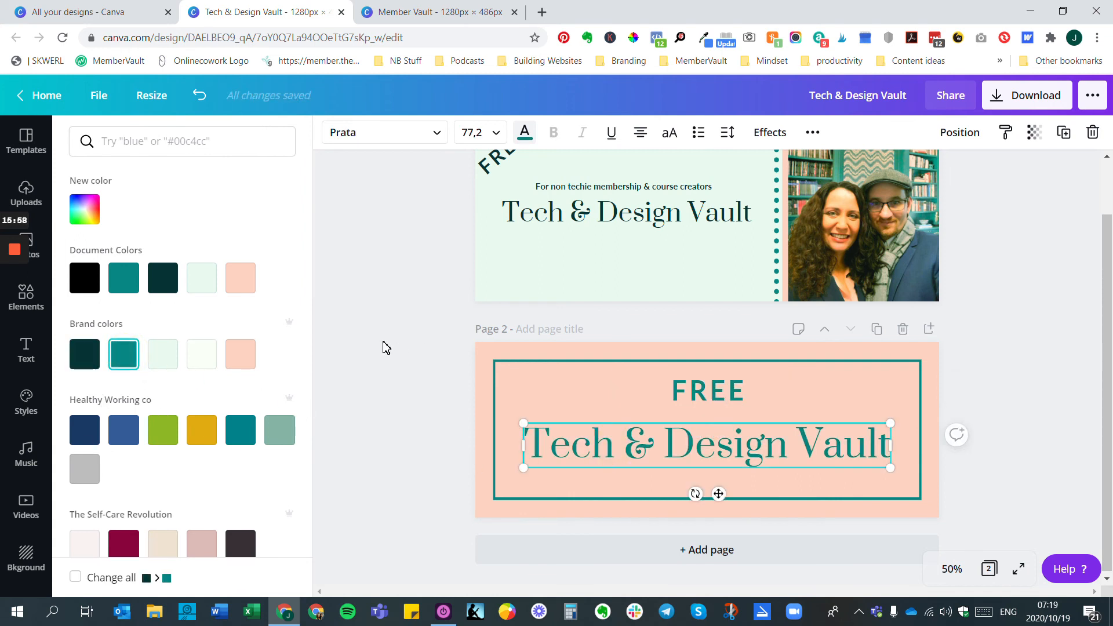
click(1050, 232)
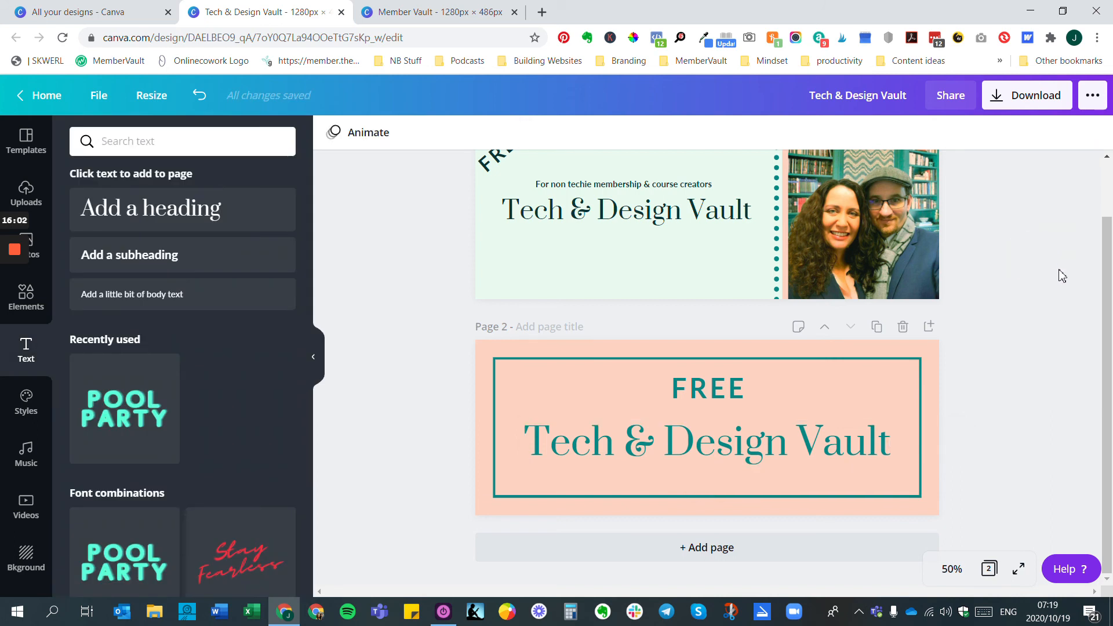
Download only page 1 of the design as a PNG at 1280 × 486 px
scroll(1079, 354, up, 1)
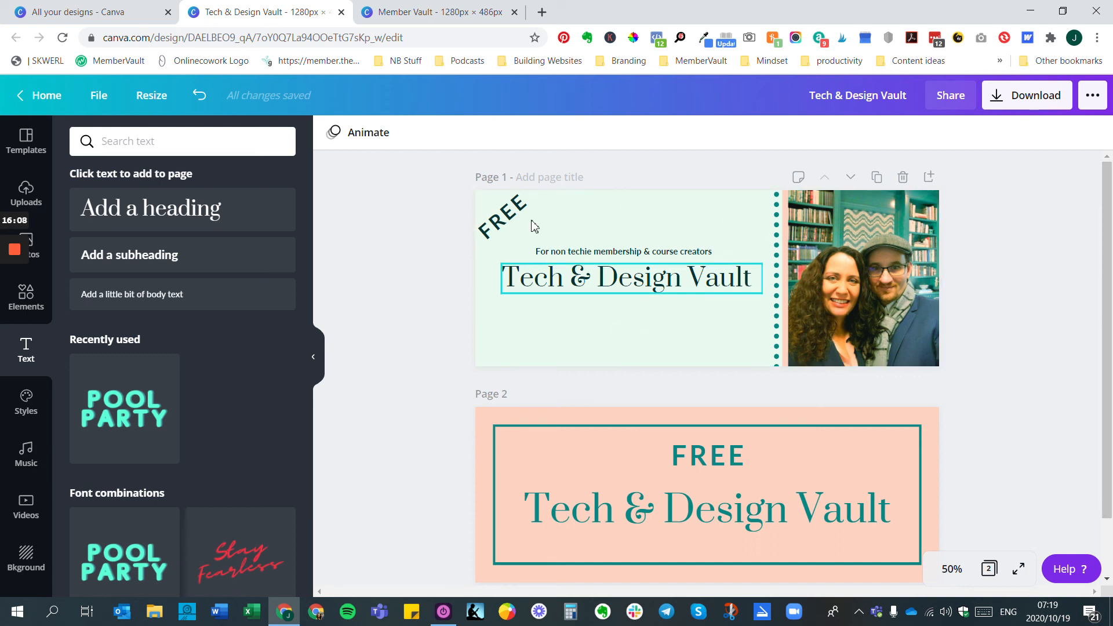
click(998, 100)
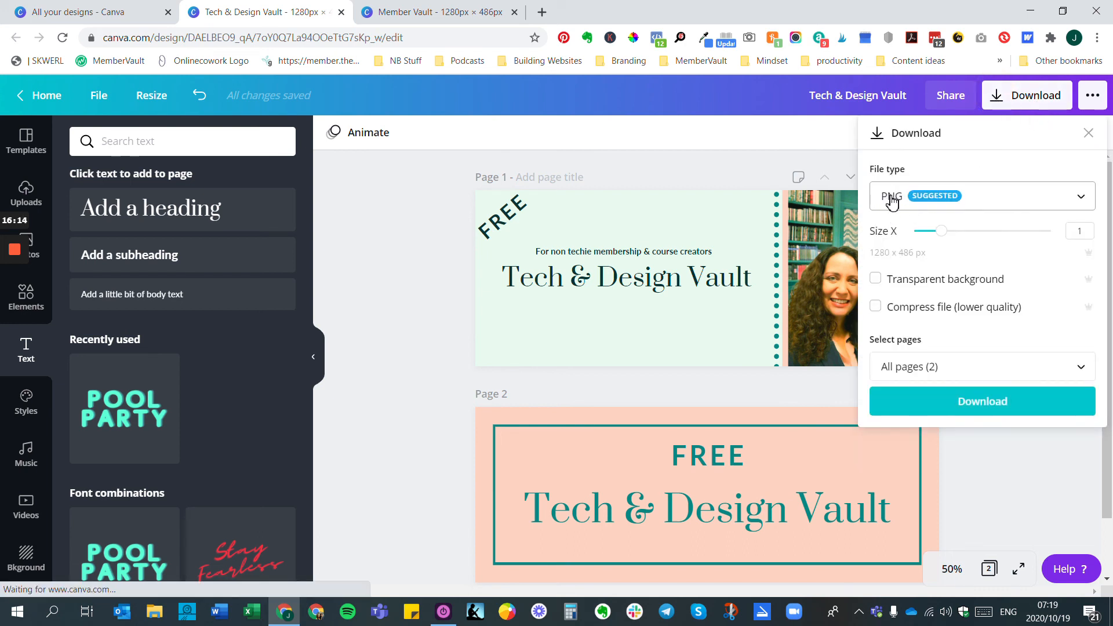
click(1029, 366)
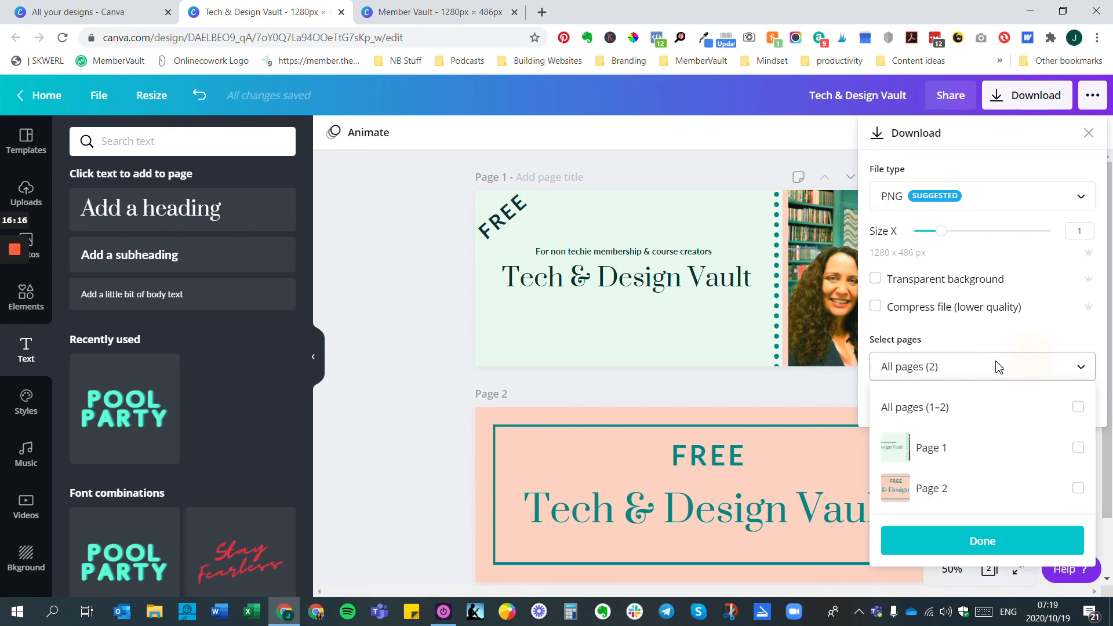
click(1080, 447)
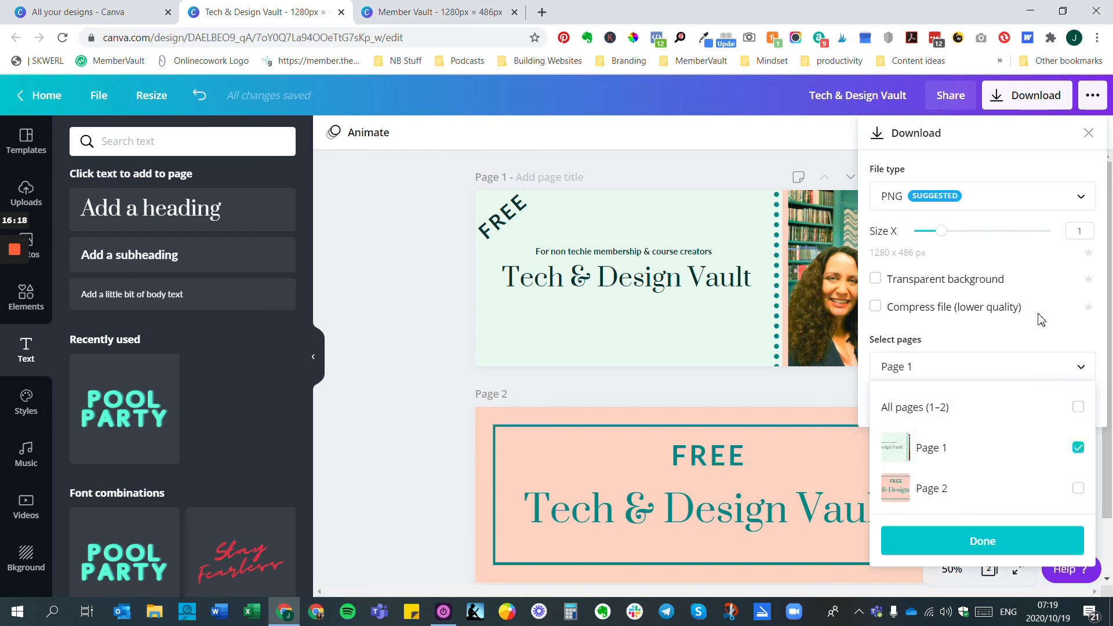
click(1042, 335)
click(1003, 402)
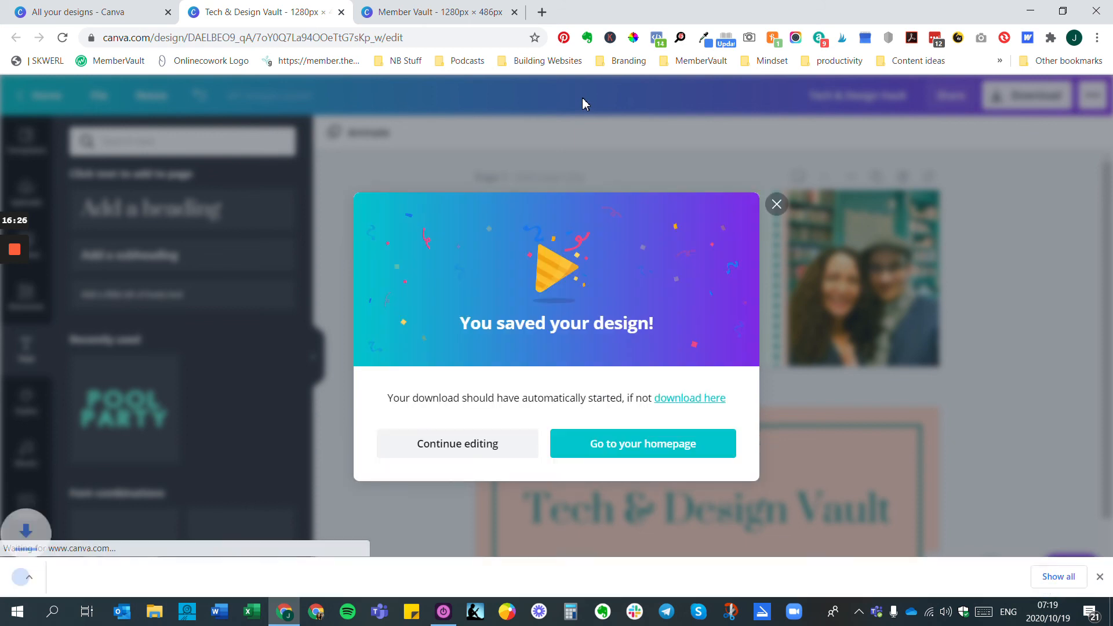
Switch to the MemberVault admin products and open "[FREE] Map Your MemberVault - Self paced training" for editing, at its image setting
mouse_move(20, 322)
click(15, 310)
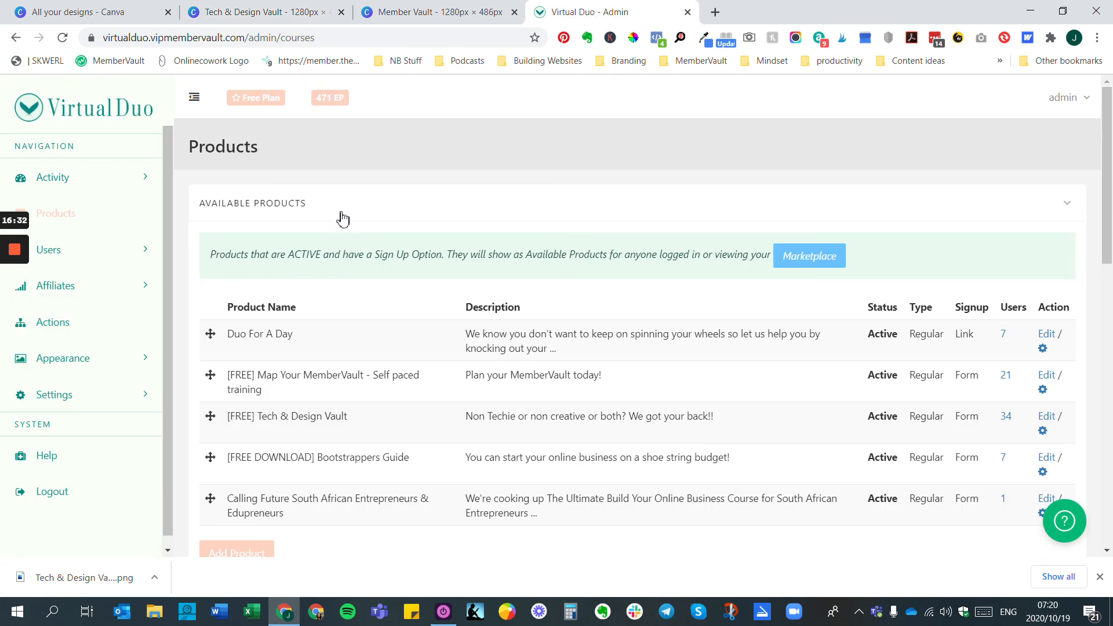
click(1047, 376)
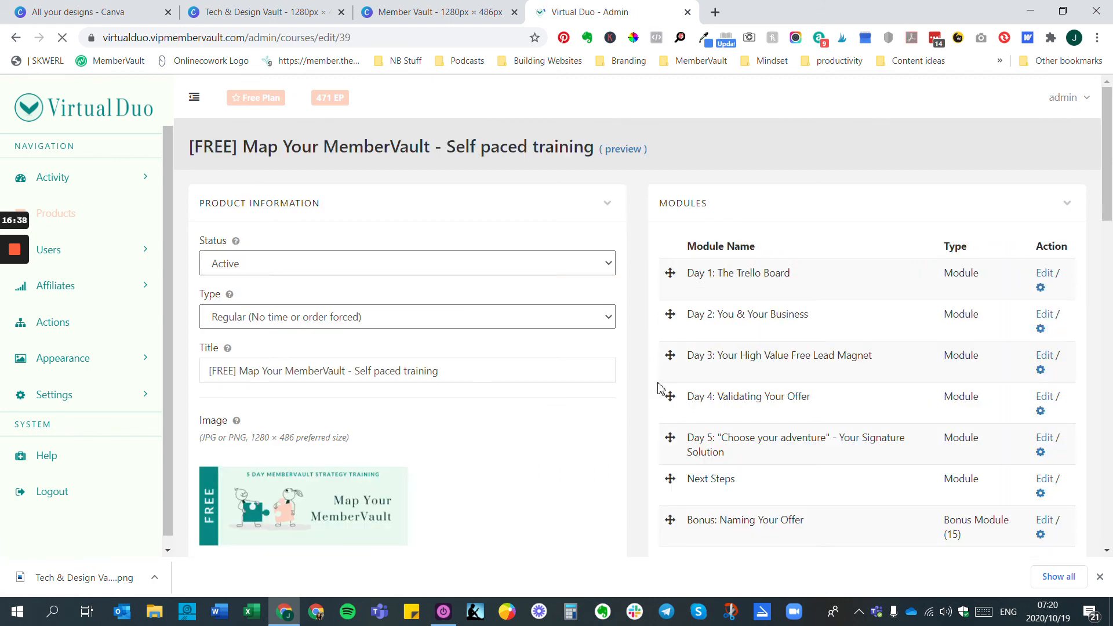
scroll(266, 446, down, 5)
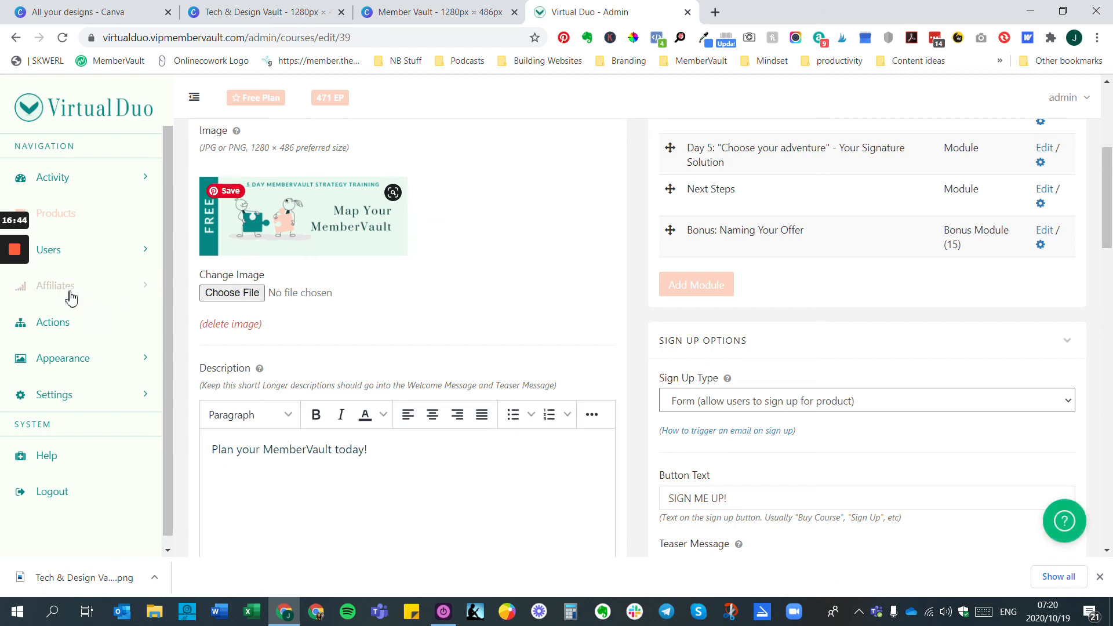
Switch to the "MemberVault Heading" design in Canva and look through its module heading banners
mouse_move(13, 311)
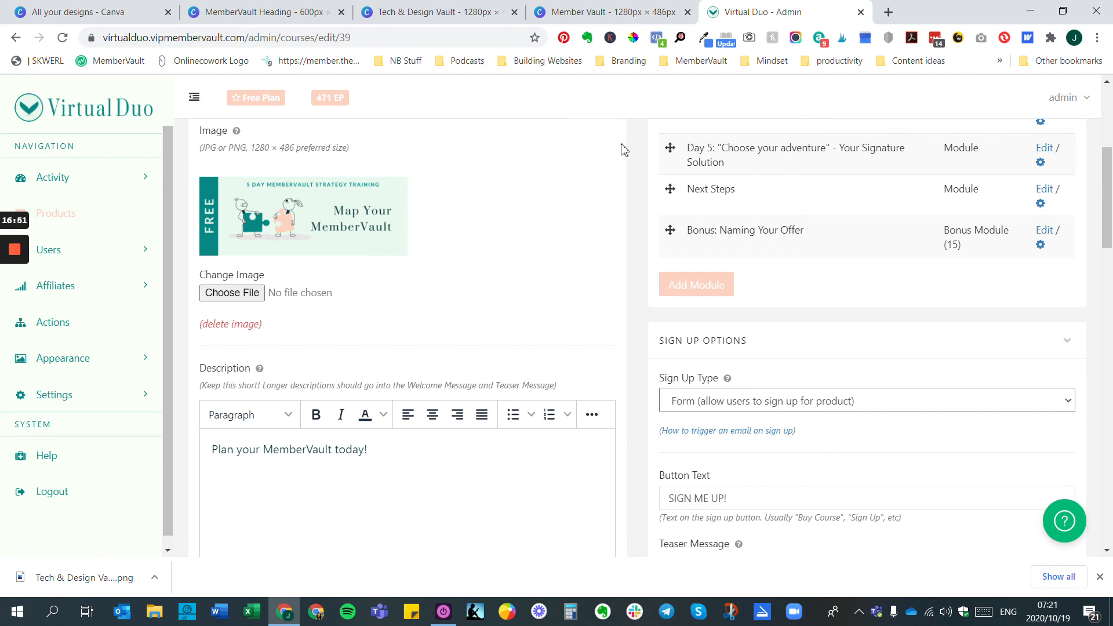
click(299, 20)
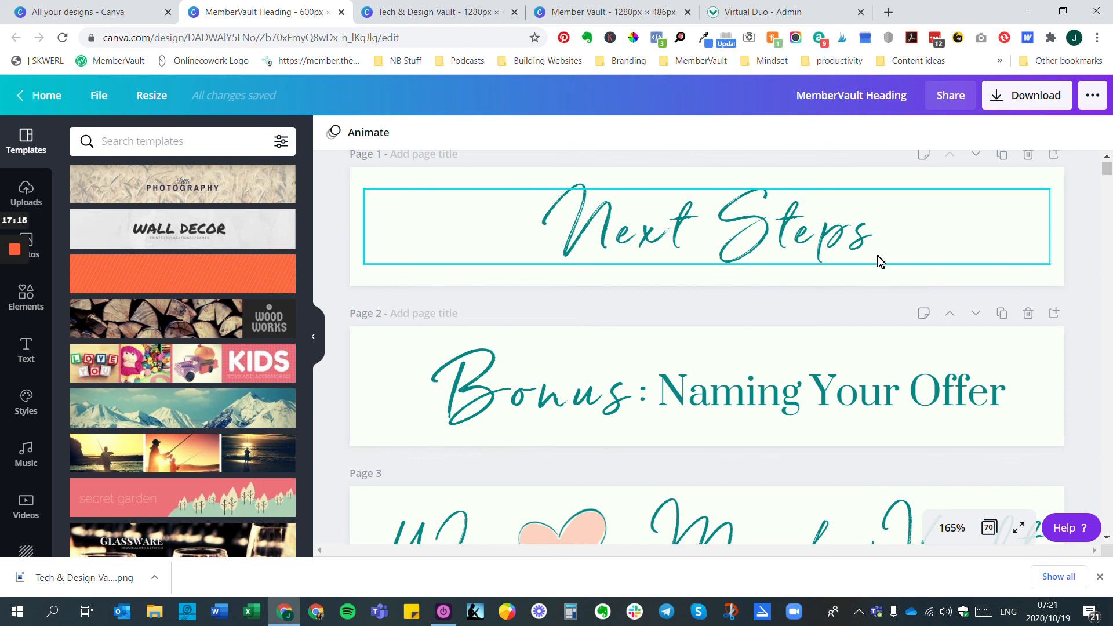
scroll(880, 260, down, 4)
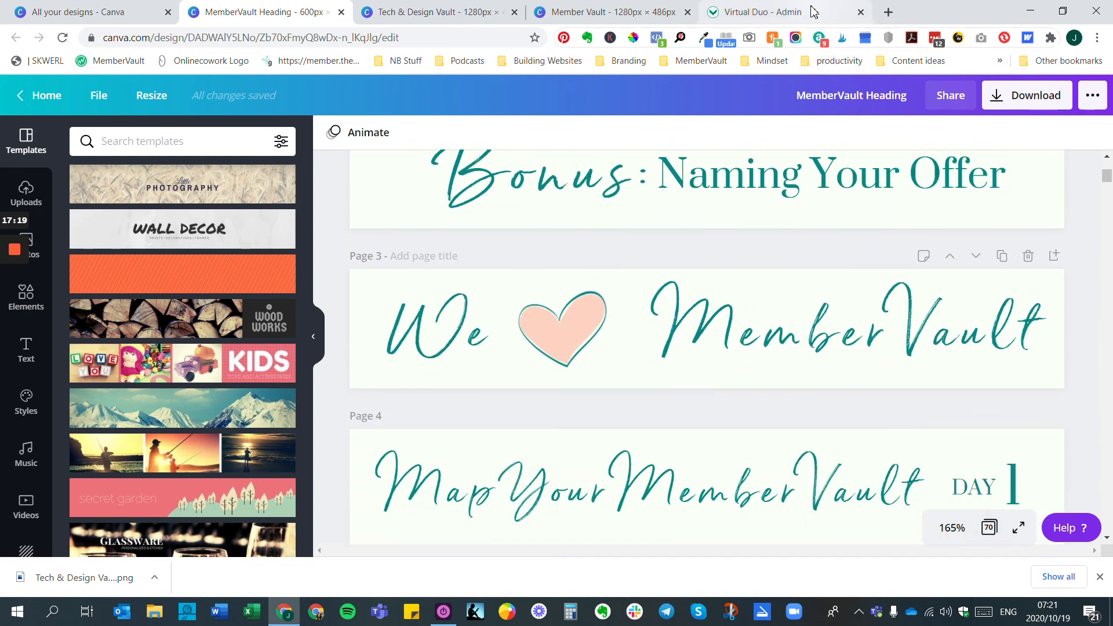
Return to the MemberVault admin and preview the Map Your MemberVault product page with its banner and module headings
click(813, 12)
scroll(341, 164, up, 5)
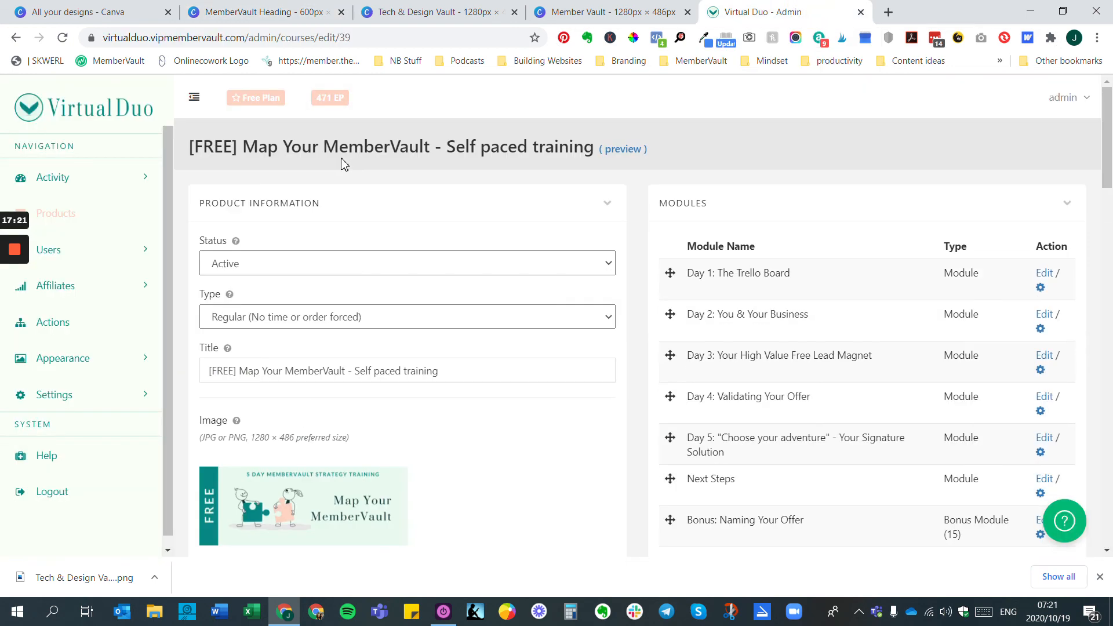
click(623, 149)
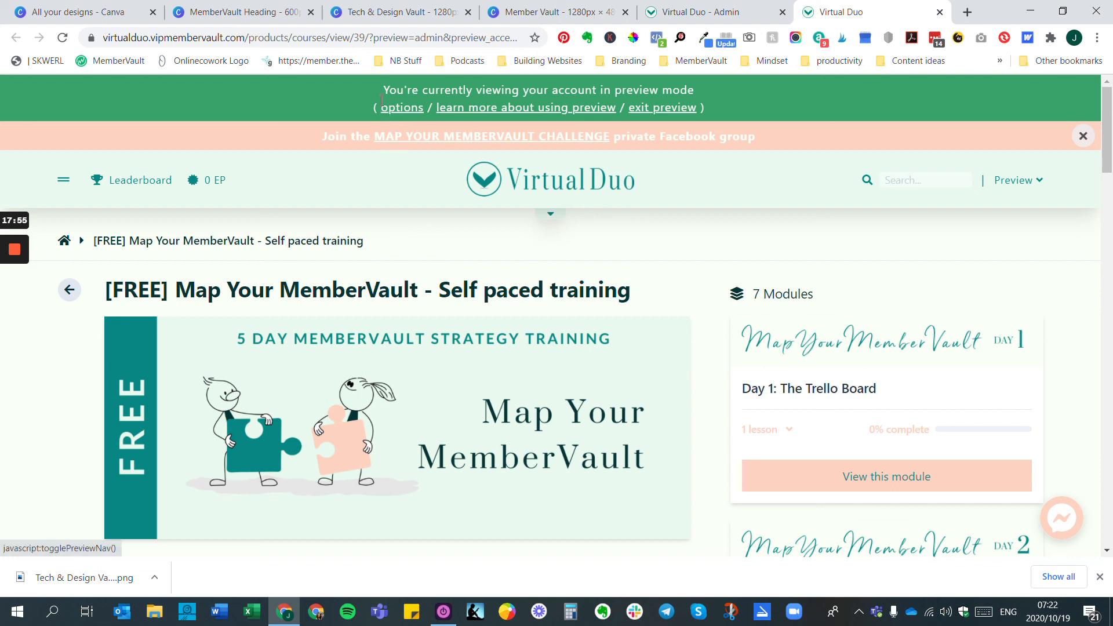
scroll(392, 388, down, 2)
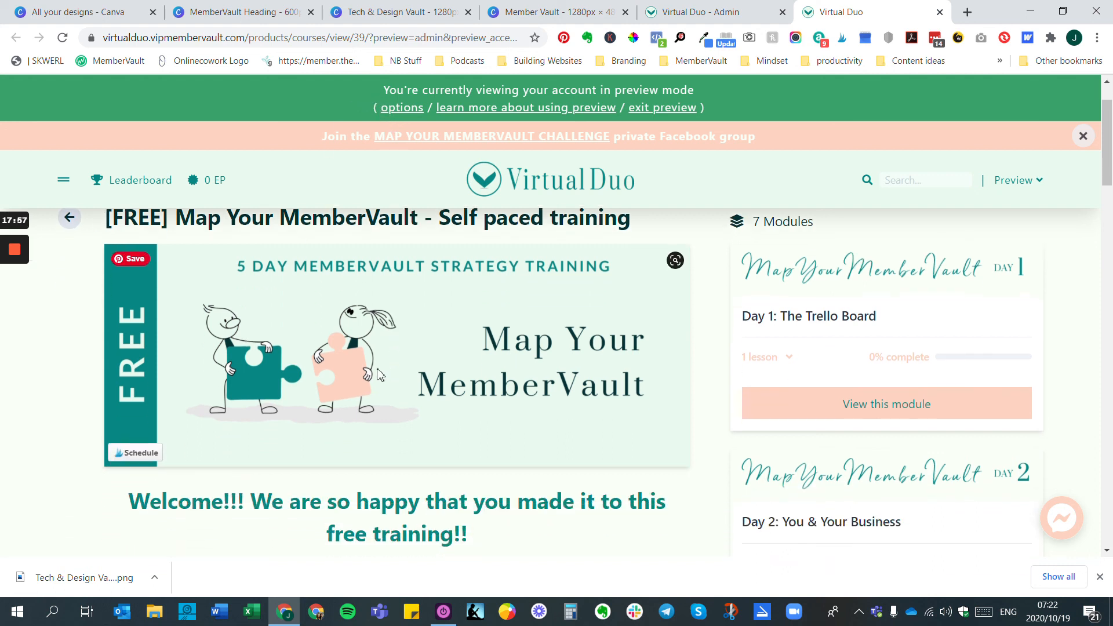